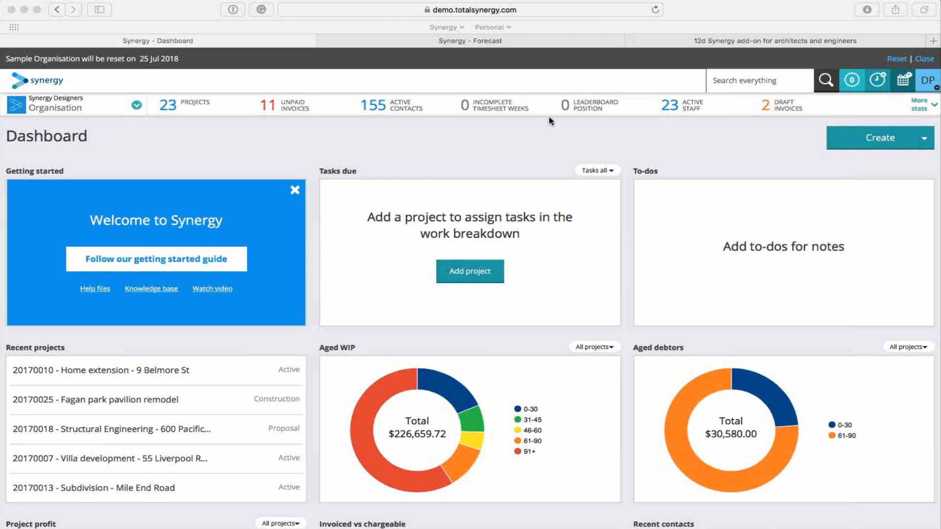
left_click(474, 136)
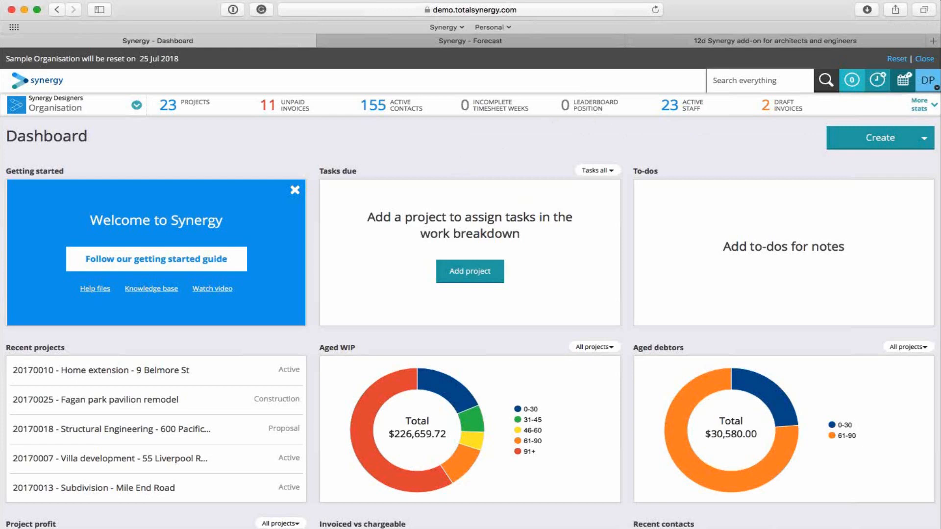
left_click(897, 138)
scroll(647, 246, "down", 2)
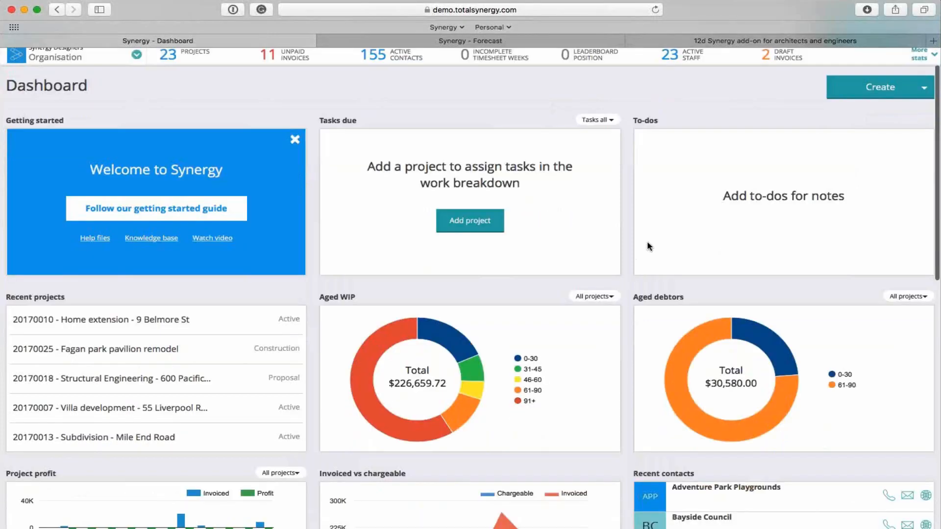
scroll(647, 246, "down", 6)
scroll(722, 159, "up", 8)
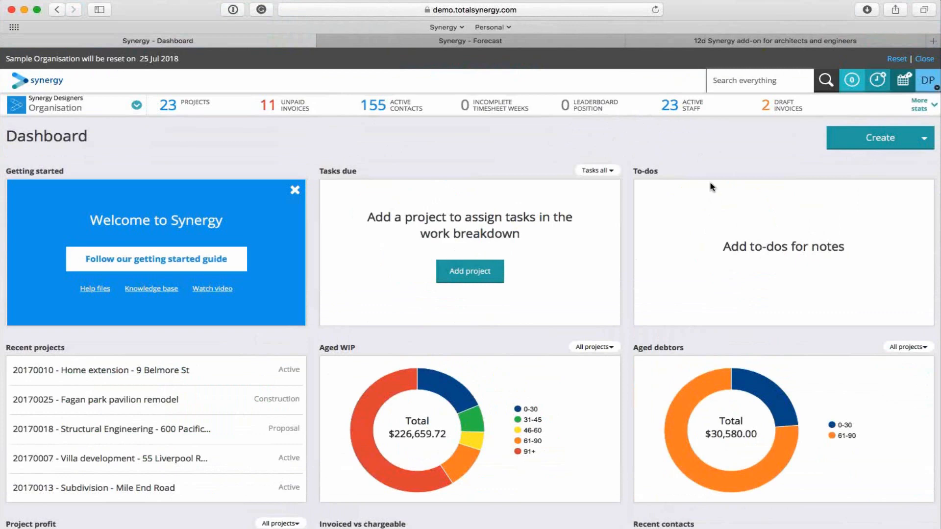
Create a new project and enter the site's street address as its name.
left_click(885, 141)
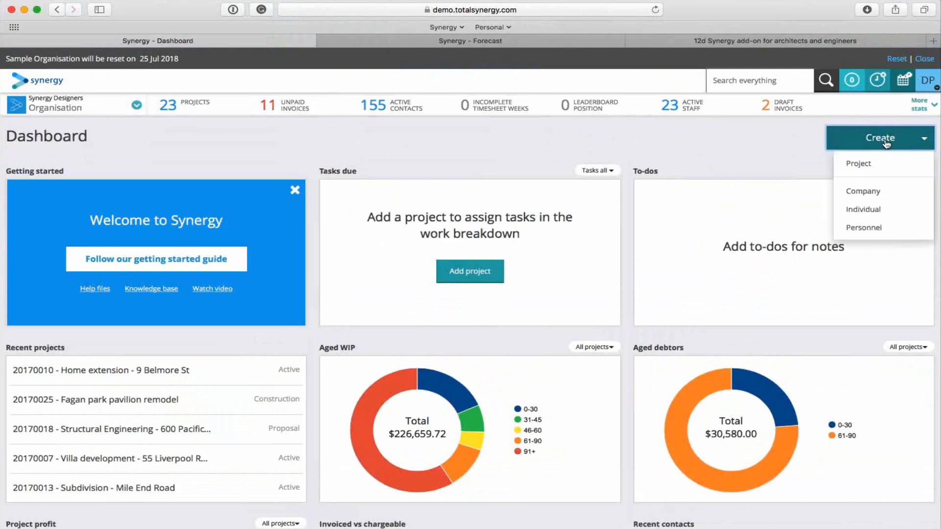
left_click(867, 166)
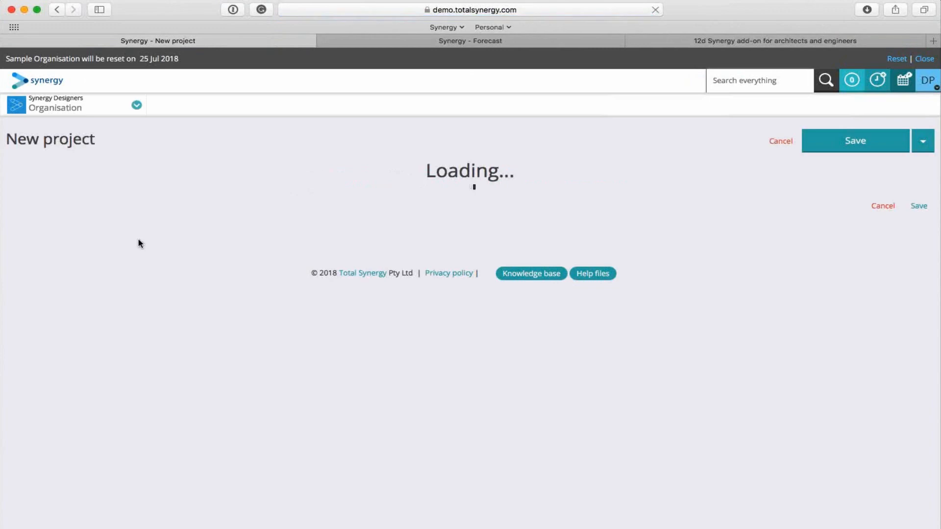
left_click(137, 185)
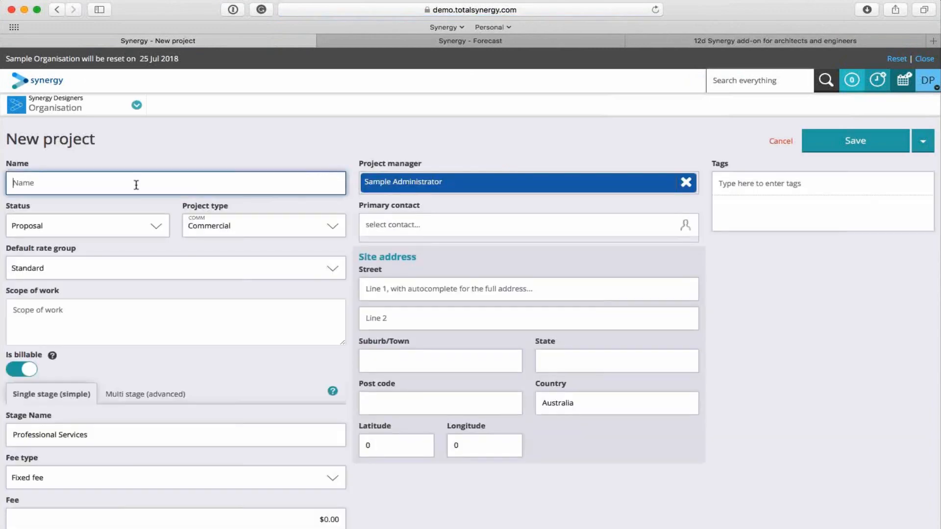
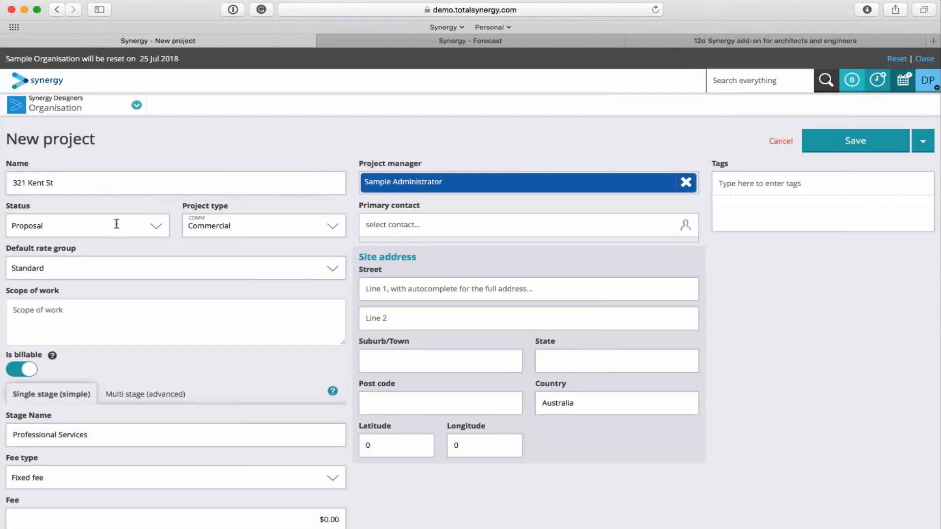
Set the new project's type to Residential.
left_click(118, 224)
left_click(117, 207)
left_click(276, 226)
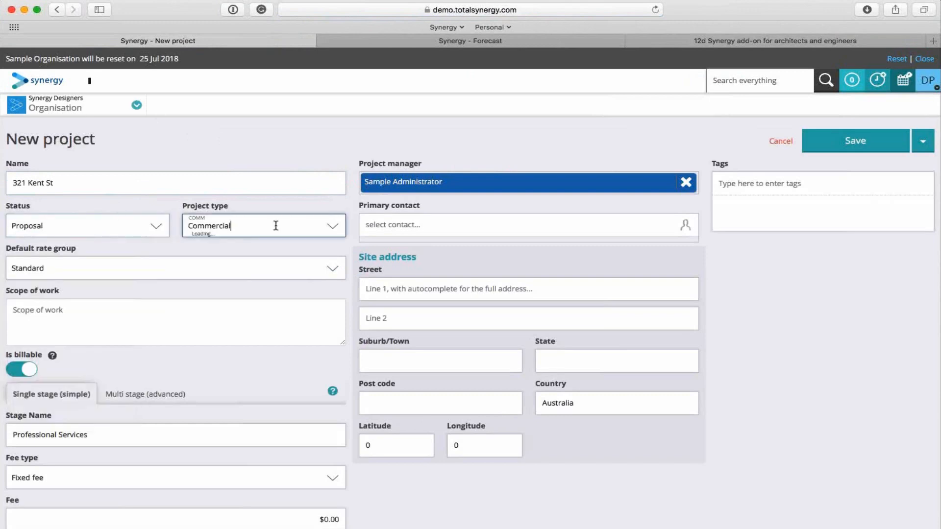
scroll(268, 350, "down", 3)
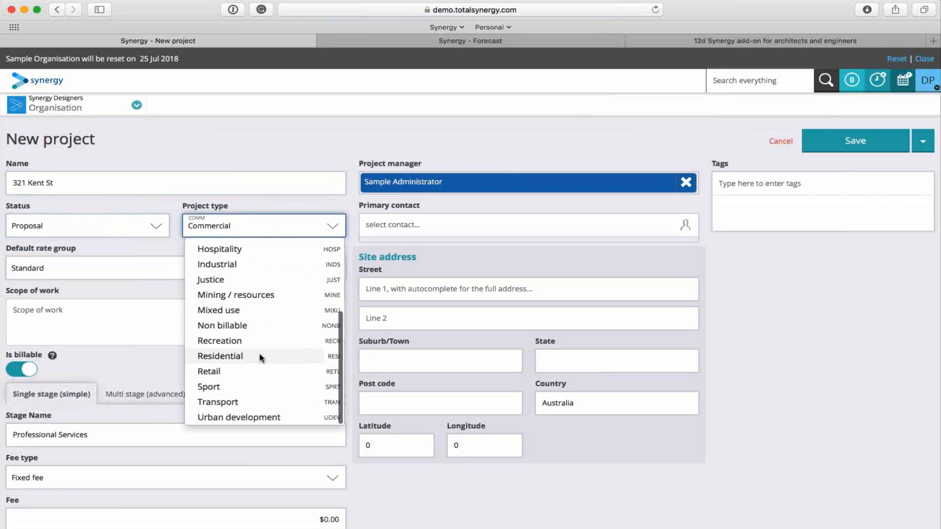
left_click(242, 357)
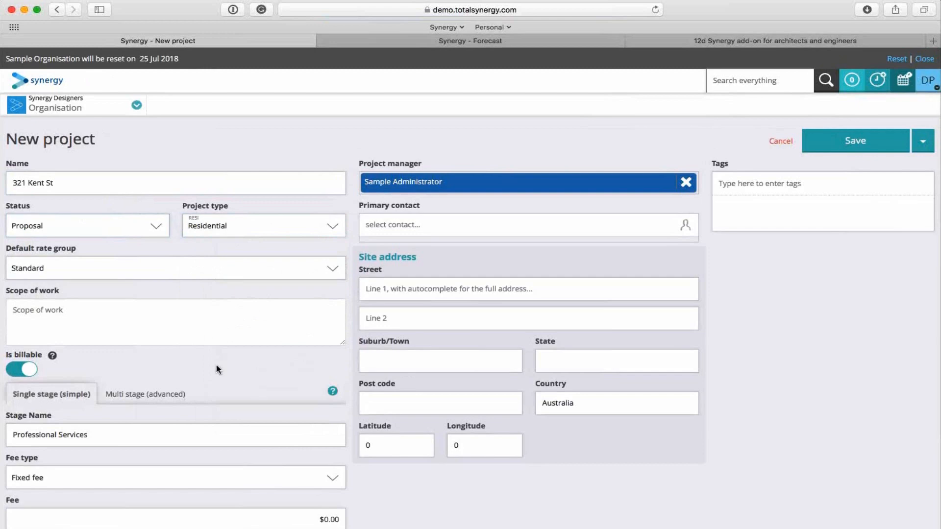
Check the default rate group options and enter "Small structural eng project" as the scope of work.
left_click(319, 269)
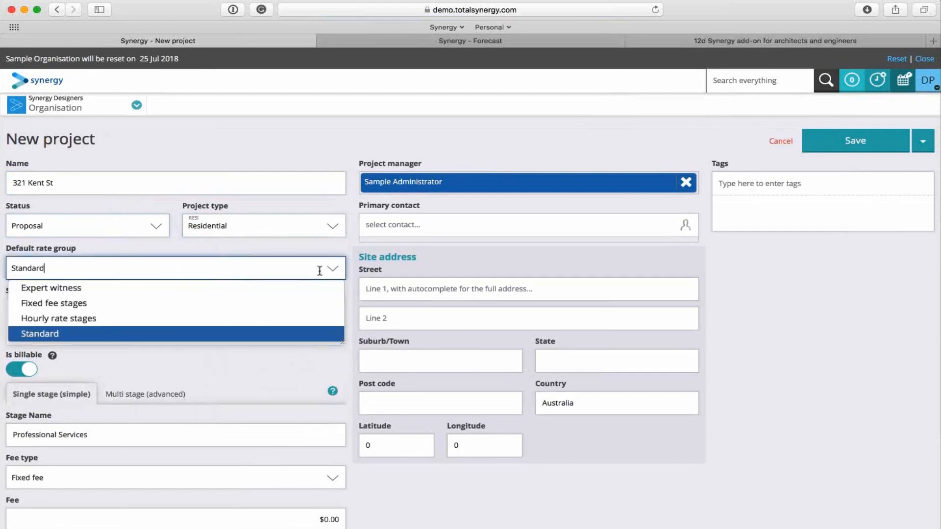
left_click(322, 251)
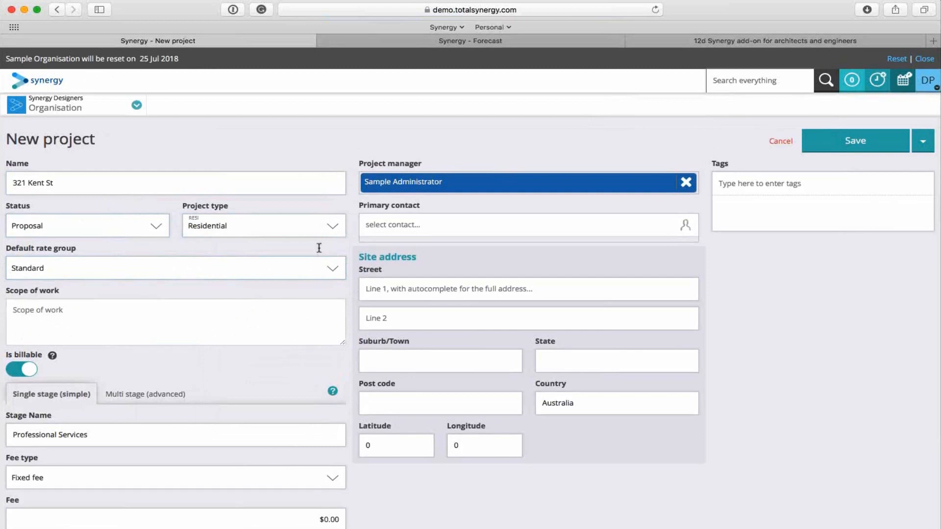
left_click(173, 319)
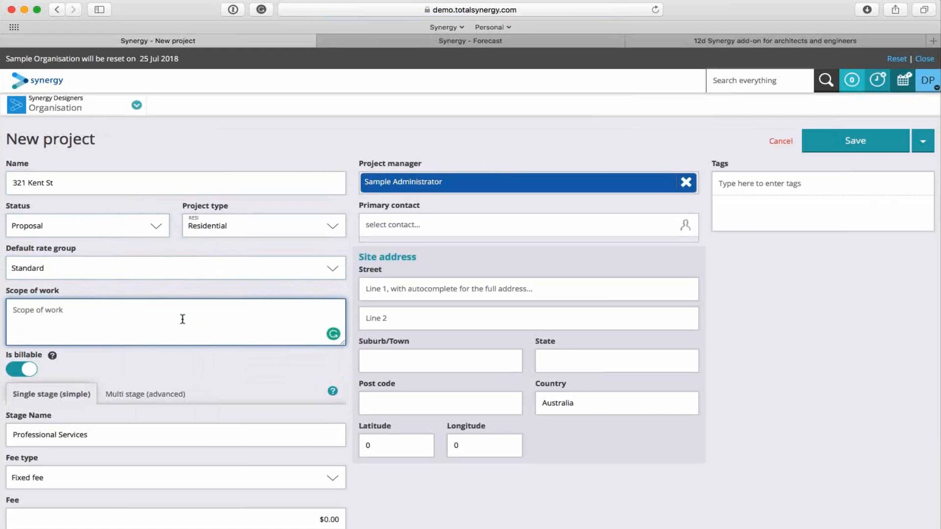
type("Small structural eng project")
left_click(139, 363)
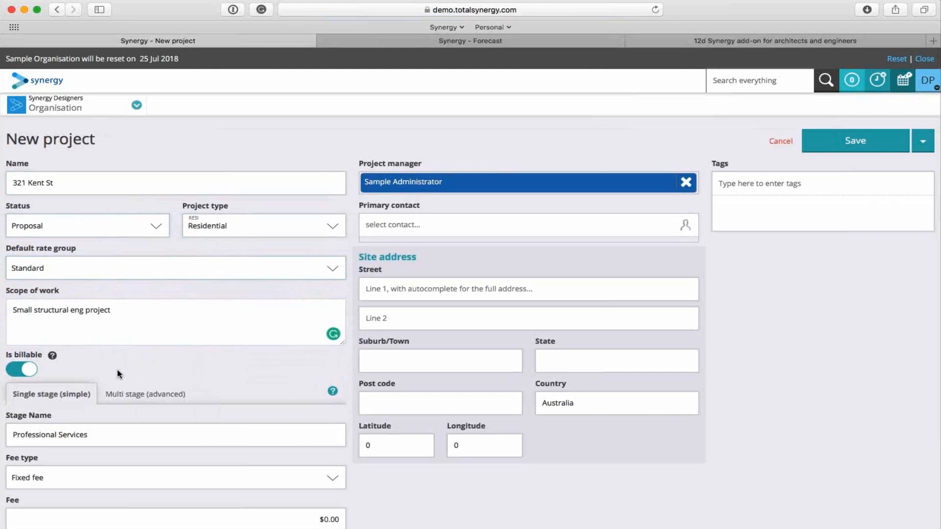
Make the project multi stage (advanced) and apply the Engineer template as its work breakdown template.
left_click(125, 394)
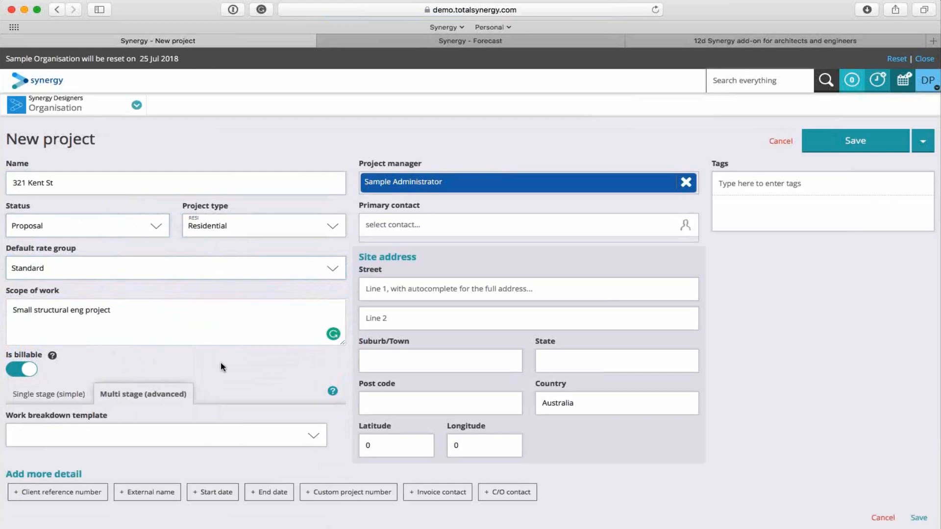
left_click(287, 435)
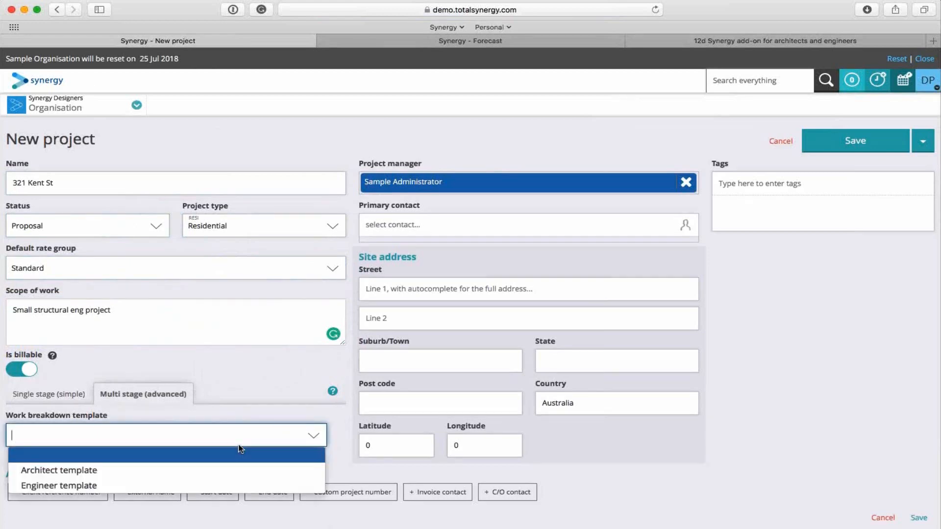
left_click(99, 485)
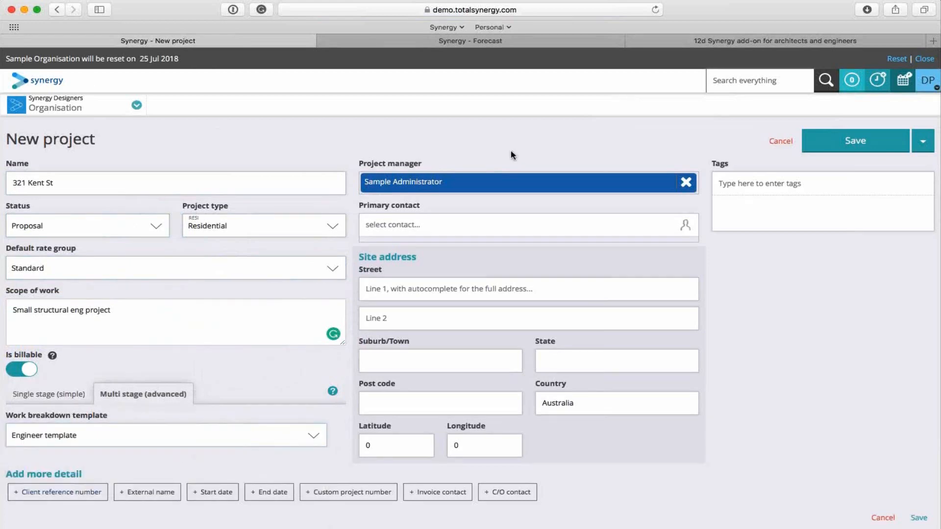
Choose the Jones & Turner contact as primary contact and fill in the site address from the matching Sydney NSW suggestion.
left_click(427, 225)
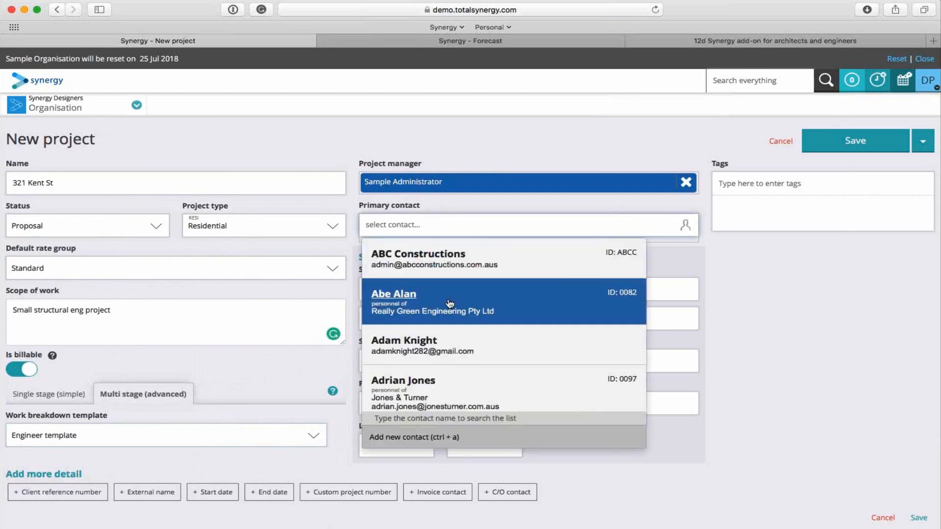
left_click(491, 387)
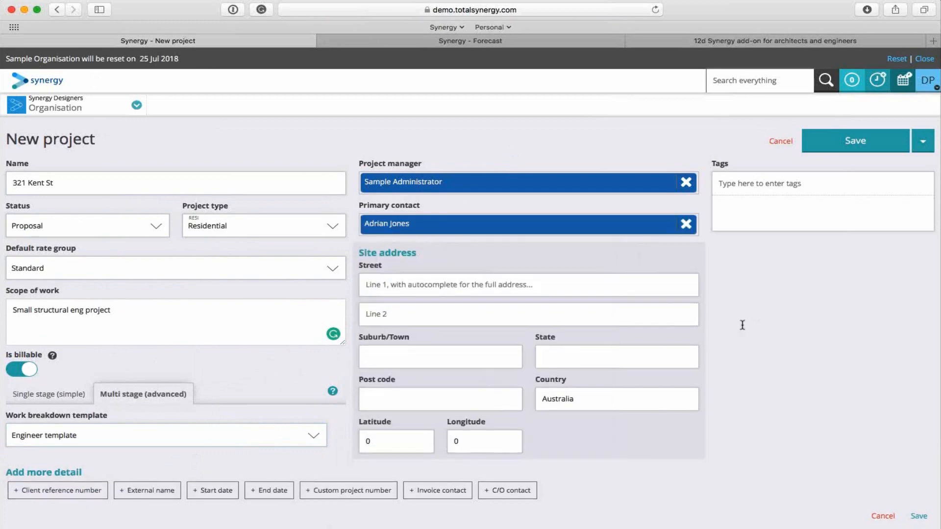
left_click(414, 281)
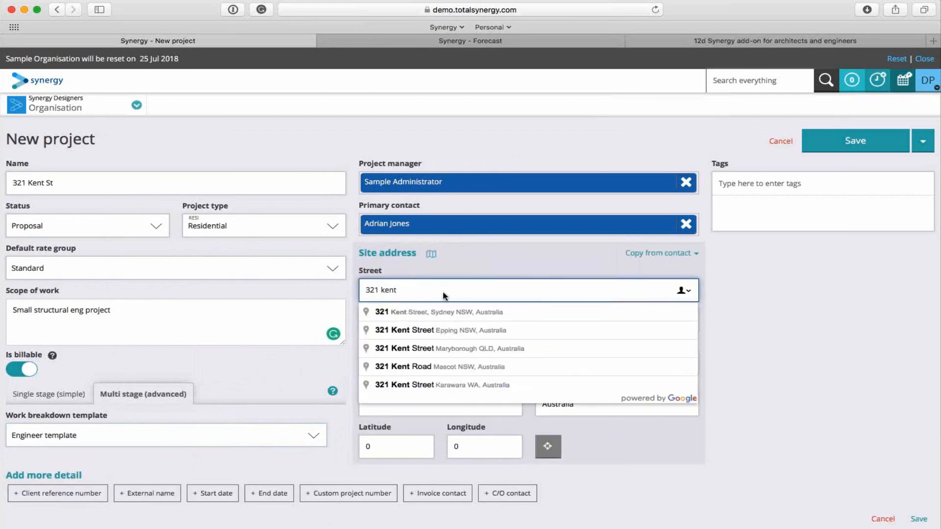
left_click(423, 313)
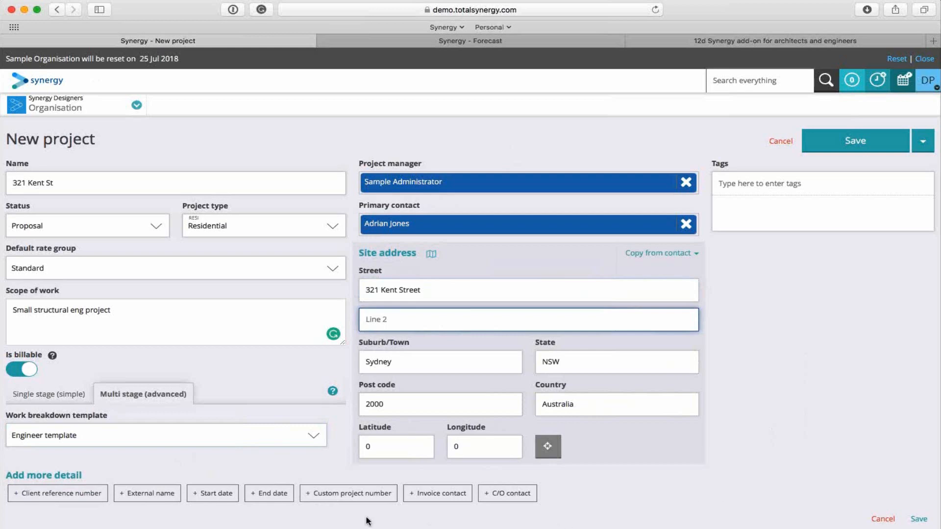
Add the custom project number fields with an automatically assigned number and save the new project.
left_click(341, 496)
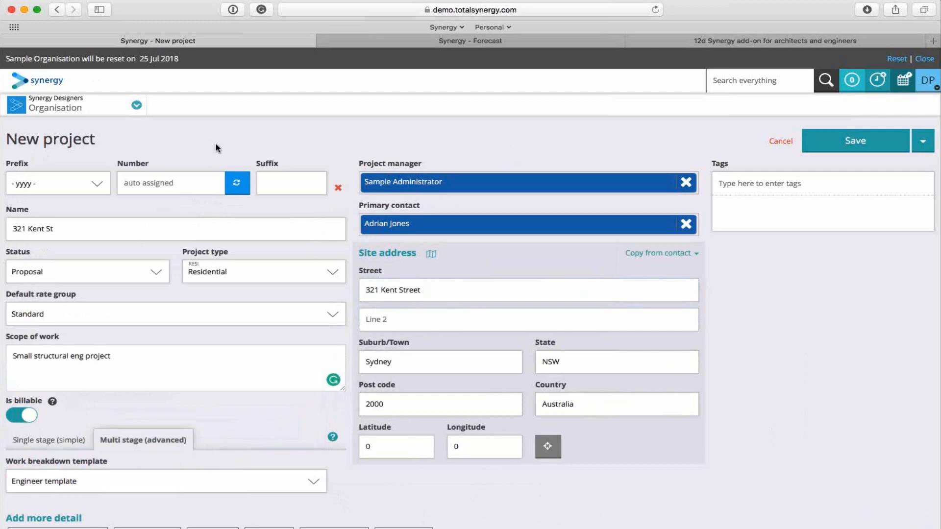
left_click(237, 184)
left_click(860, 143)
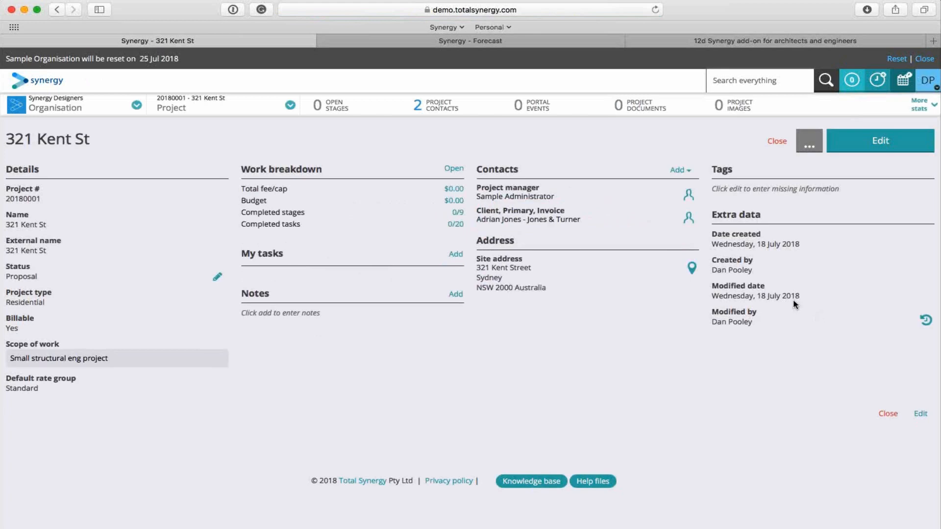
Add the named personnel member of Adventure Park Playgrounds (not The Manager) as a project contact with the role Consultant and save.
left_click(679, 172)
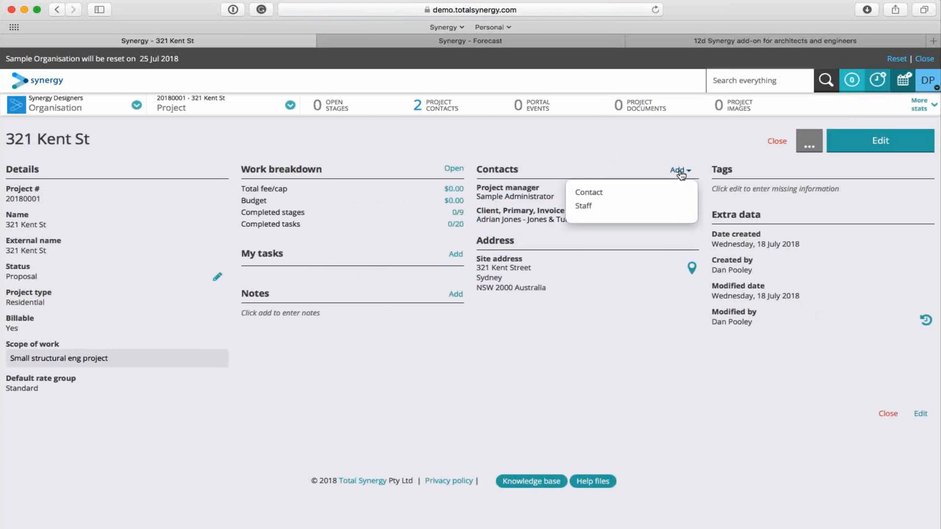
left_click(623, 194)
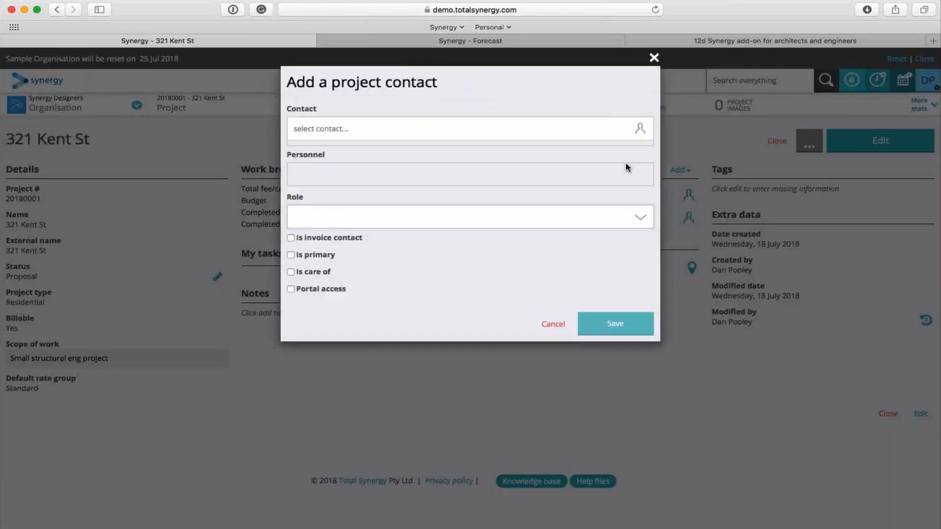
left_click(321, 131)
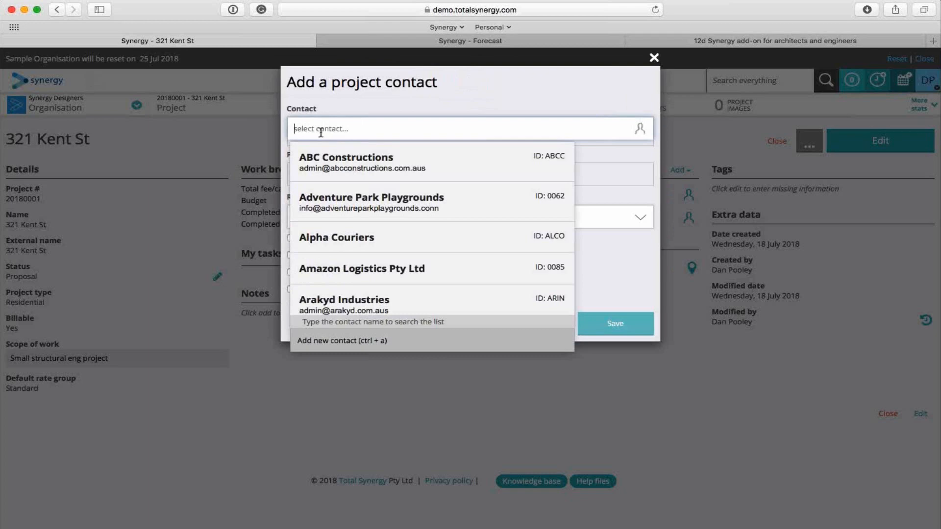
left_click(356, 206)
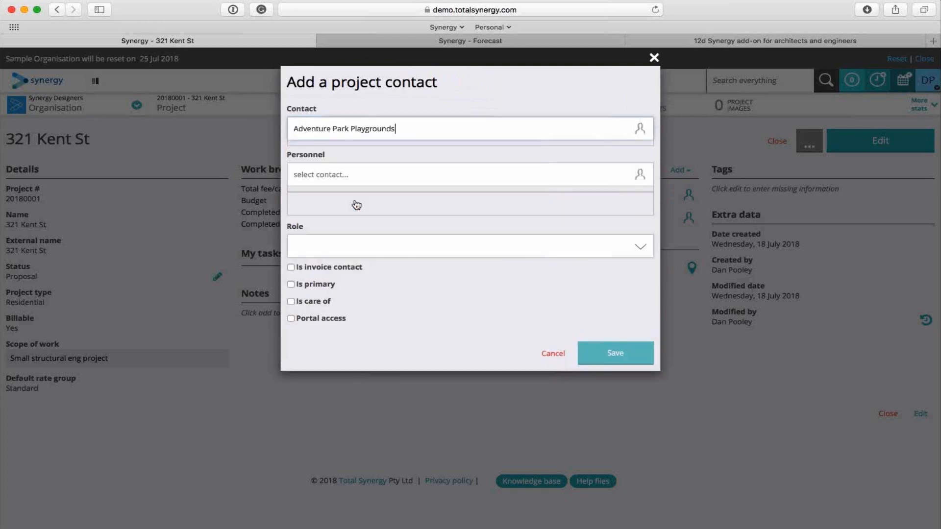
left_click(342, 171)
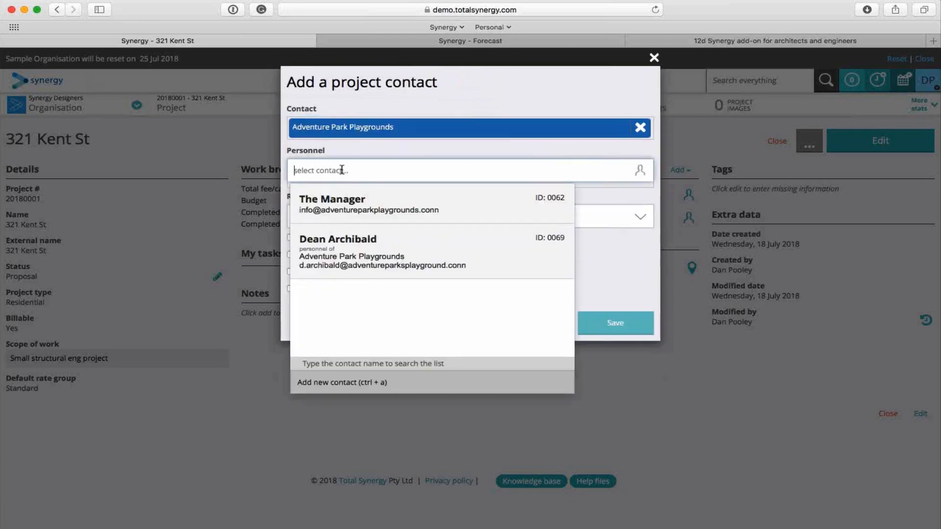
left_click(354, 245)
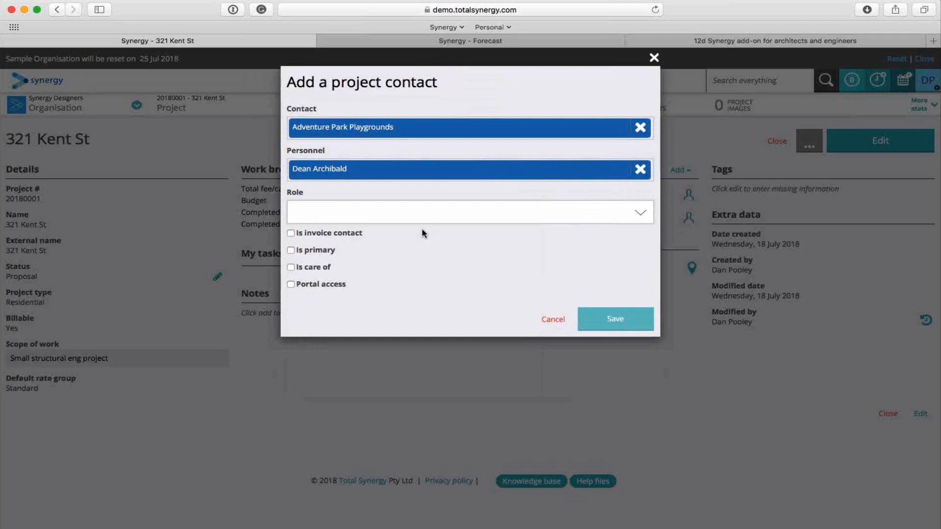
left_click(443, 212)
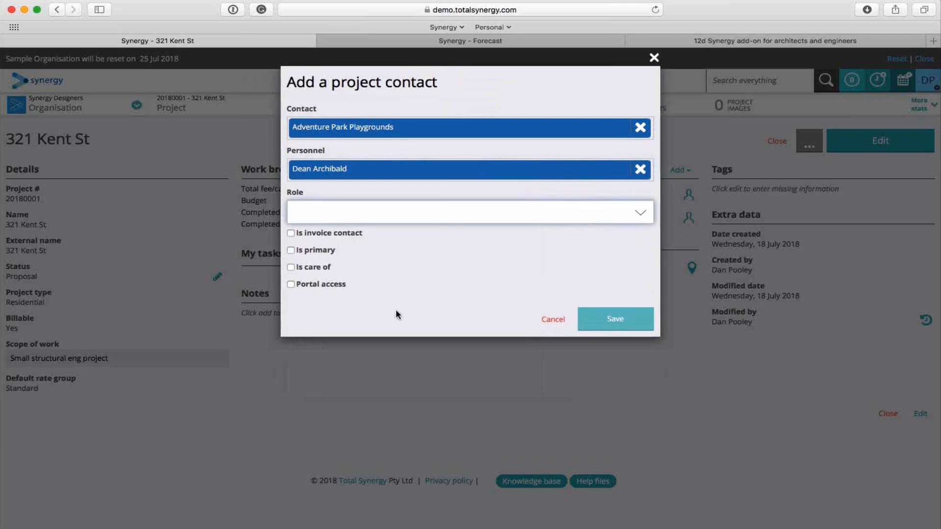
left_click(459, 274)
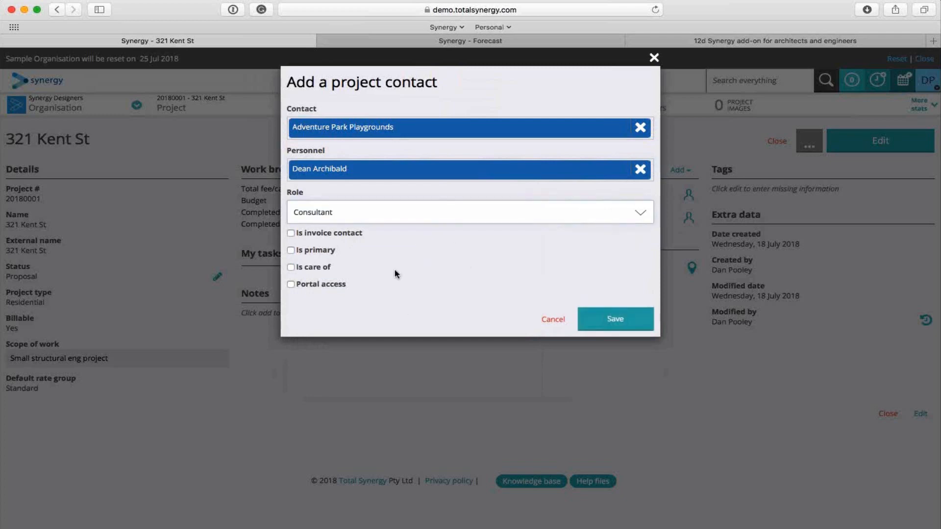
left_click(613, 323)
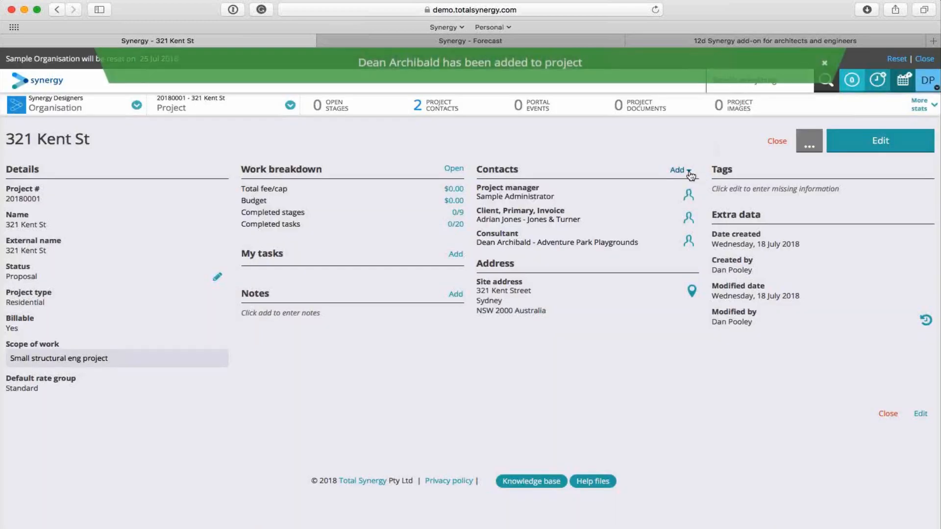
Add the individual contact listed just after Bedrock Council to the project with the role Architect, mark it as care of and save.
left_click(681, 170)
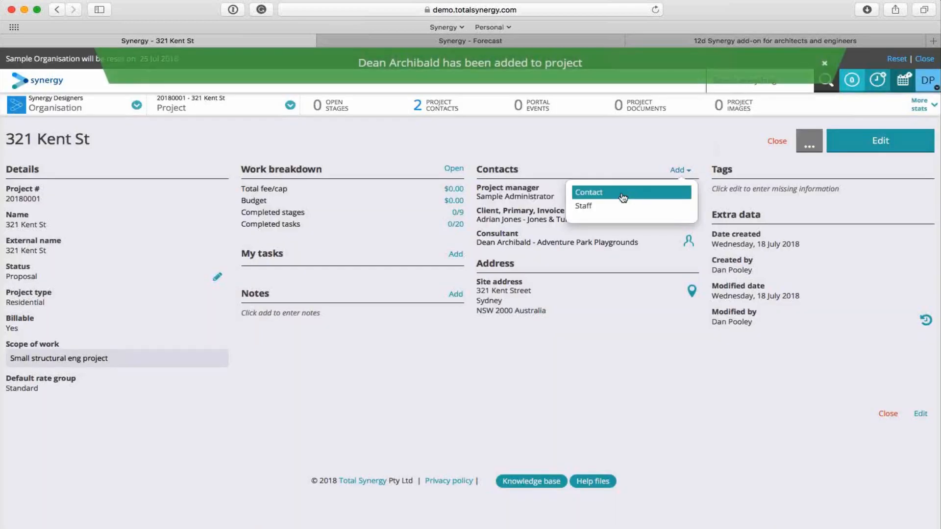
left_click(623, 196)
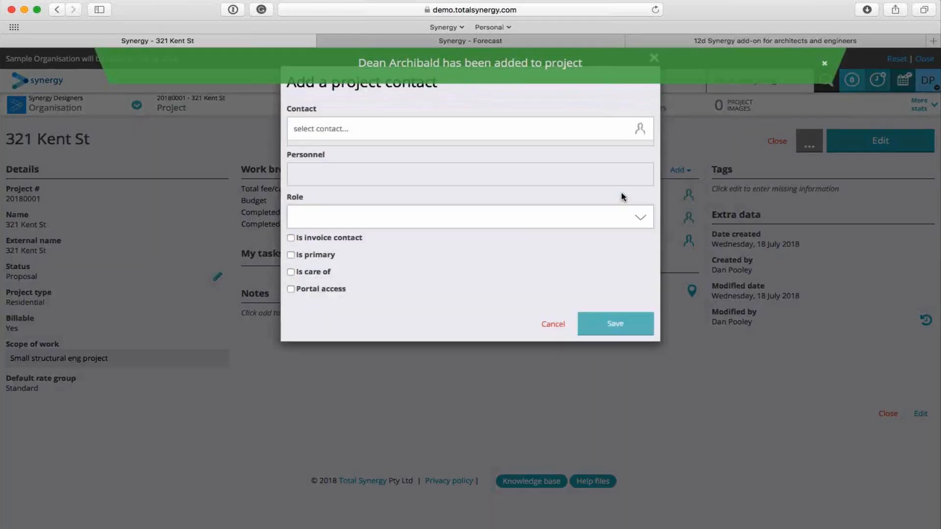
left_click(370, 131)
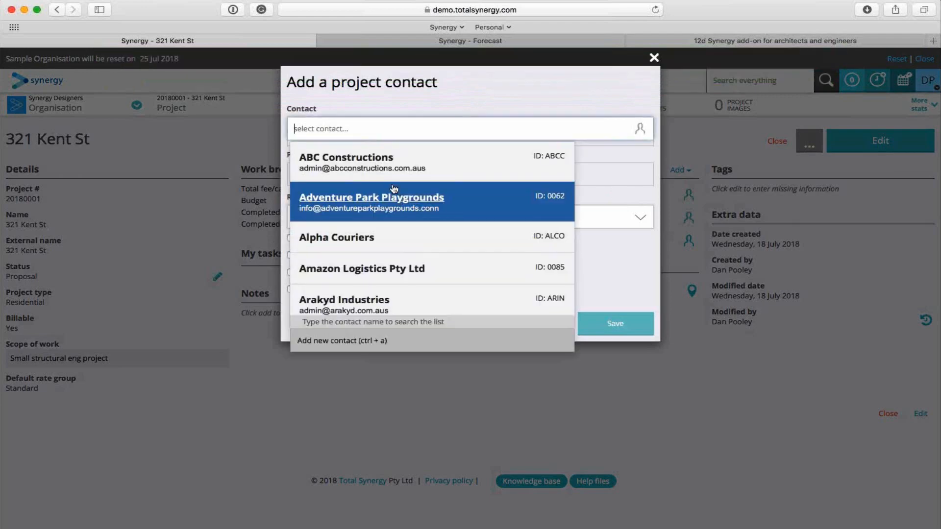
scroll(401, 225, "down", 5)
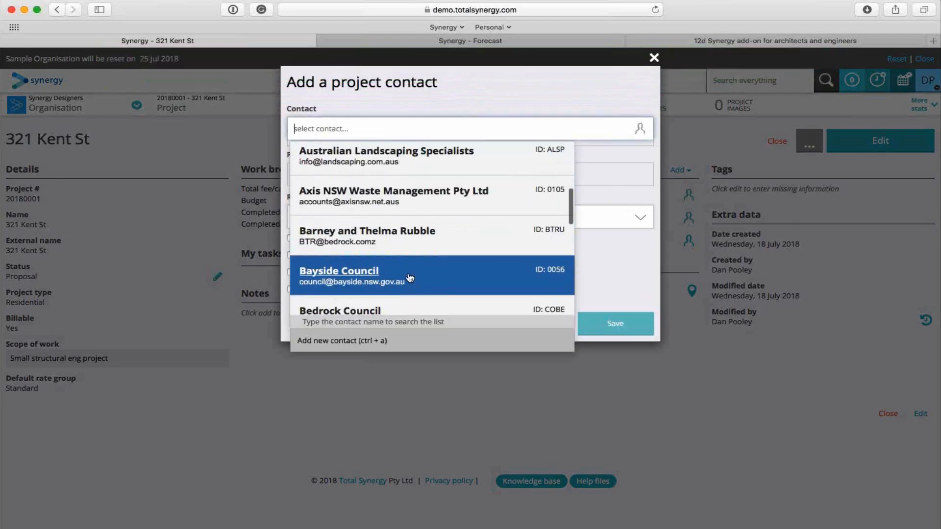
scroll(410, 278, "down", 3)
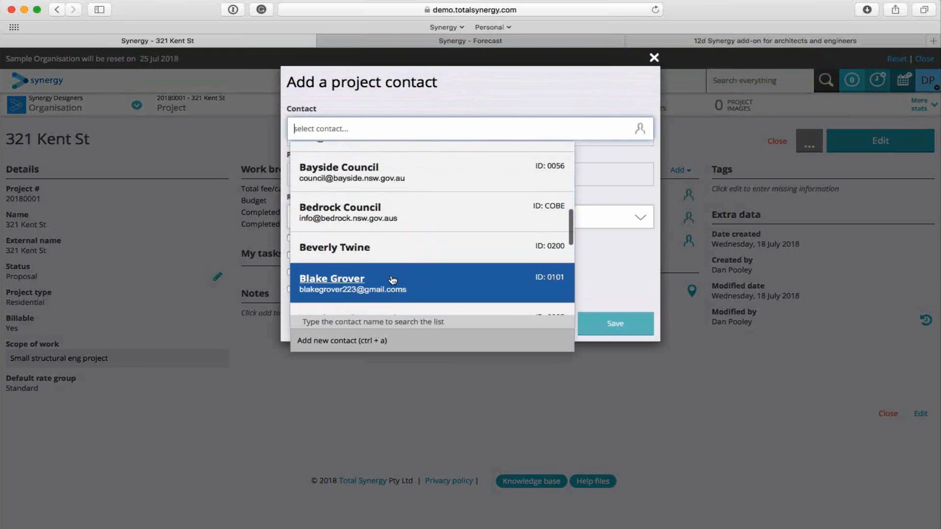
left_click(321, 248)
left_click(291, 268)
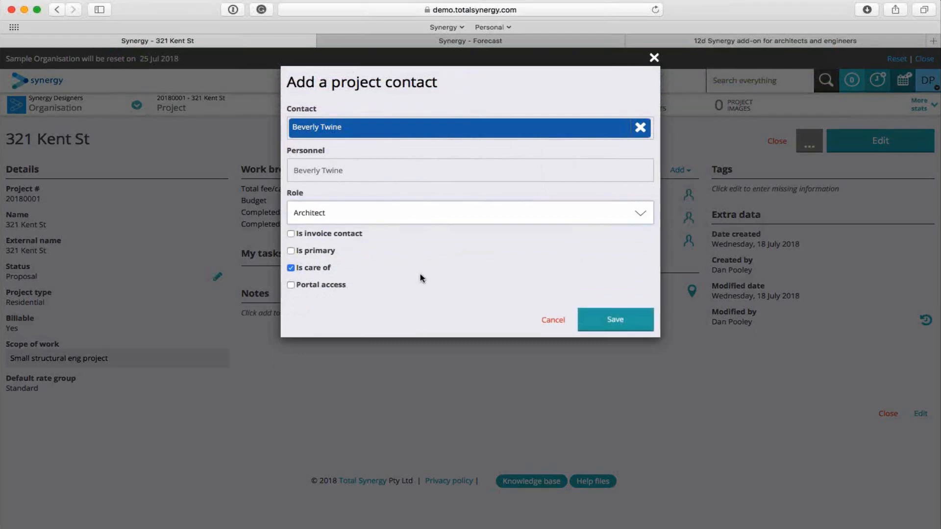
left_click(618, 320)
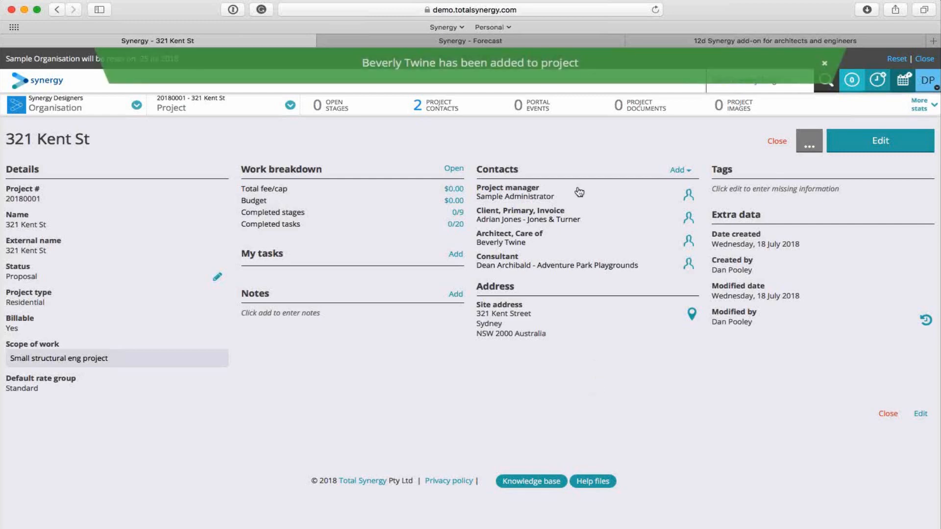
left_click(680, 170)
left_click(649, 205)
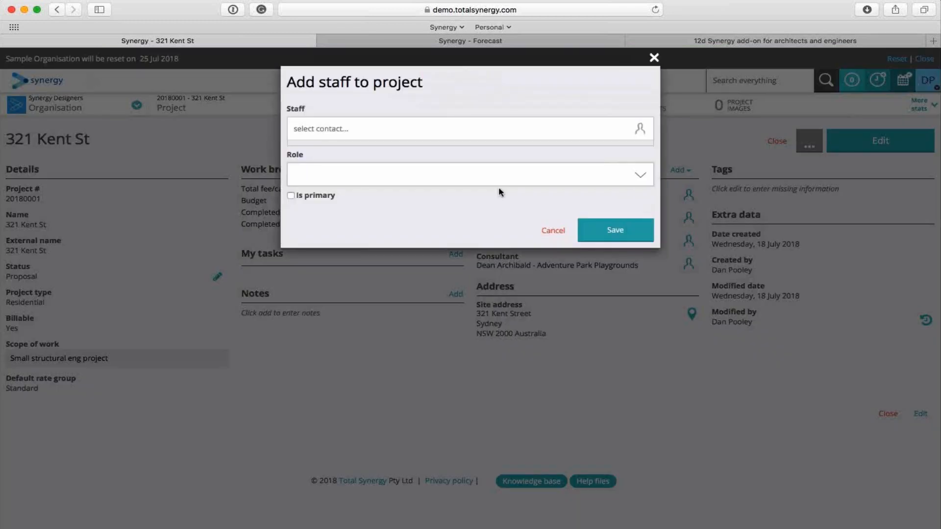
left_click(654, 57)
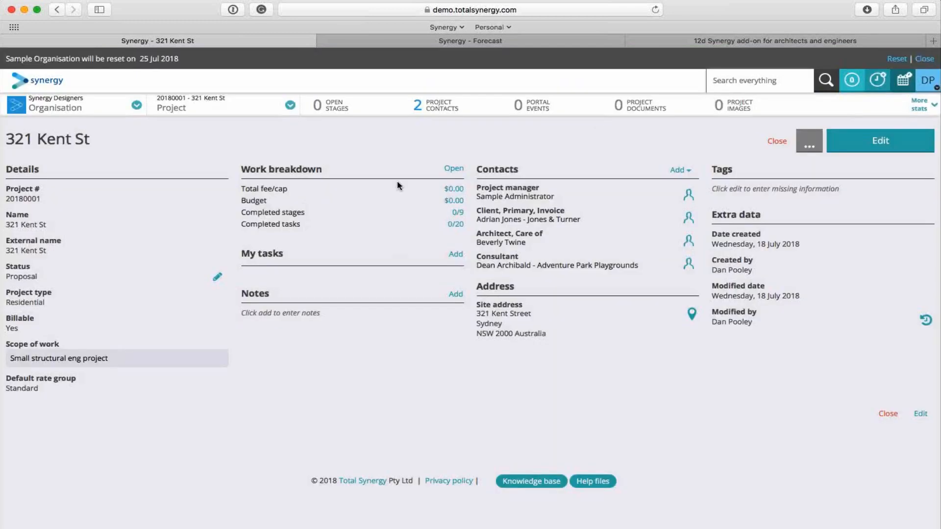
Open the project's work breakdown and look over its stages from Proposal to Disbursements.
left_click(457, 172)
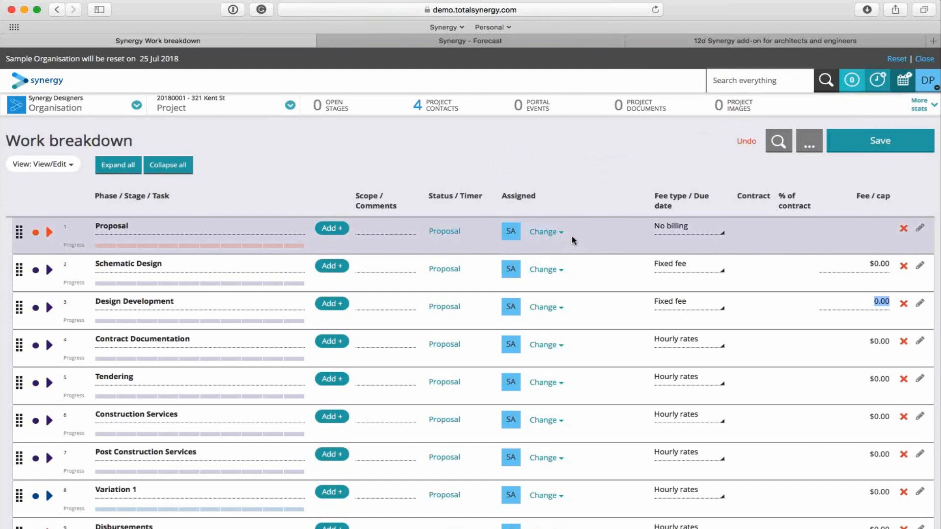
left_click(592, 196)
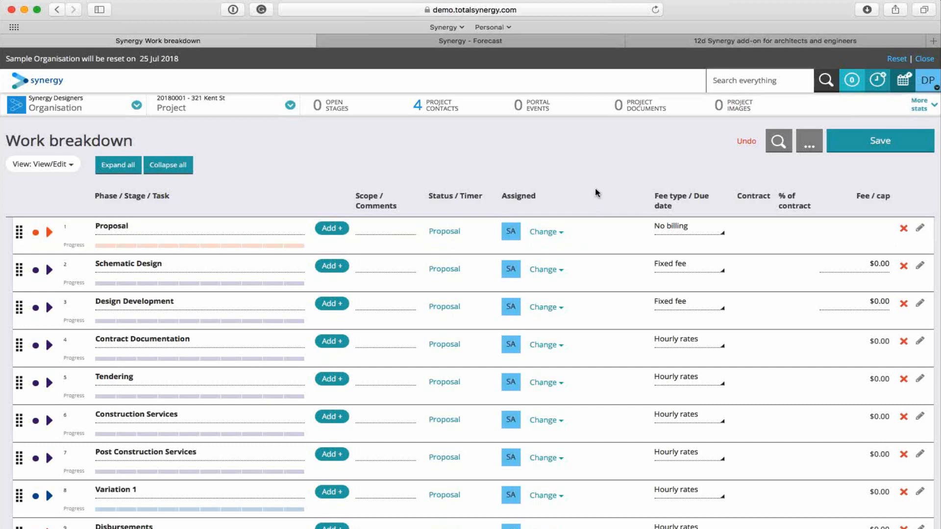
scroll(595, 192, "down", 1)
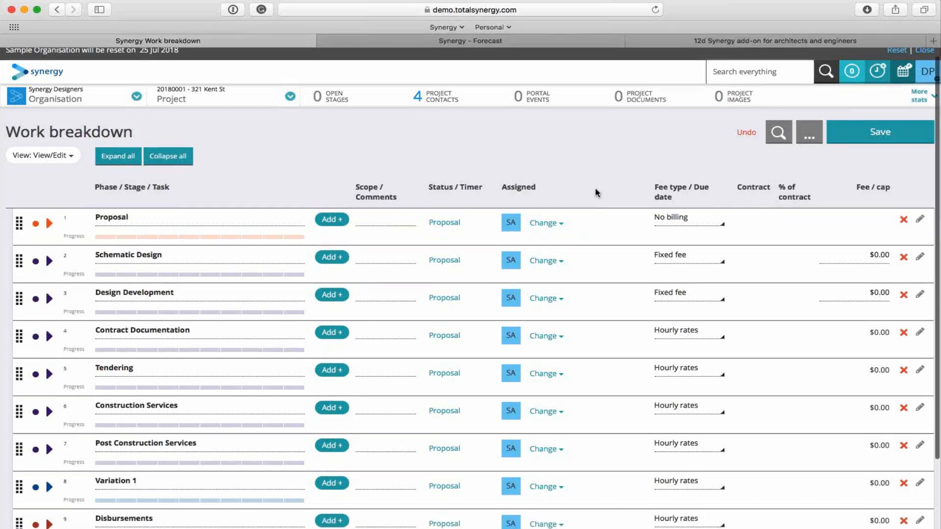
scroll(596, 190, "down", 2)
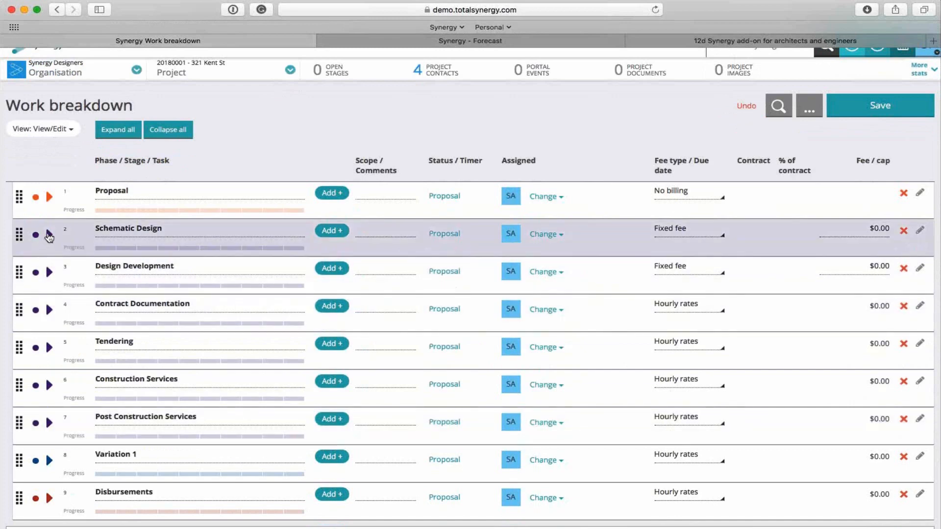
Expand the Schematic Design stage and assign Sample Administrator to its Design, CAD and Specifications tasks.
left_click(49, 236)
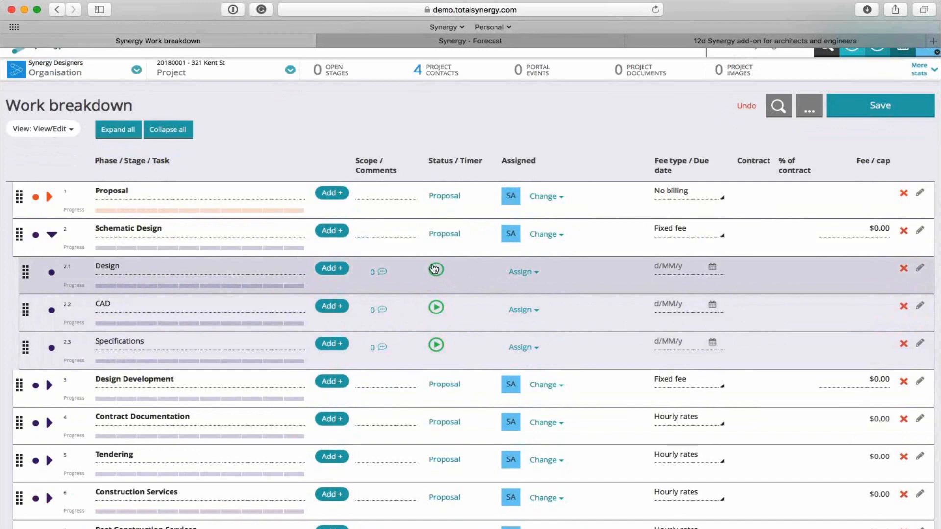
left_click(533, 273)
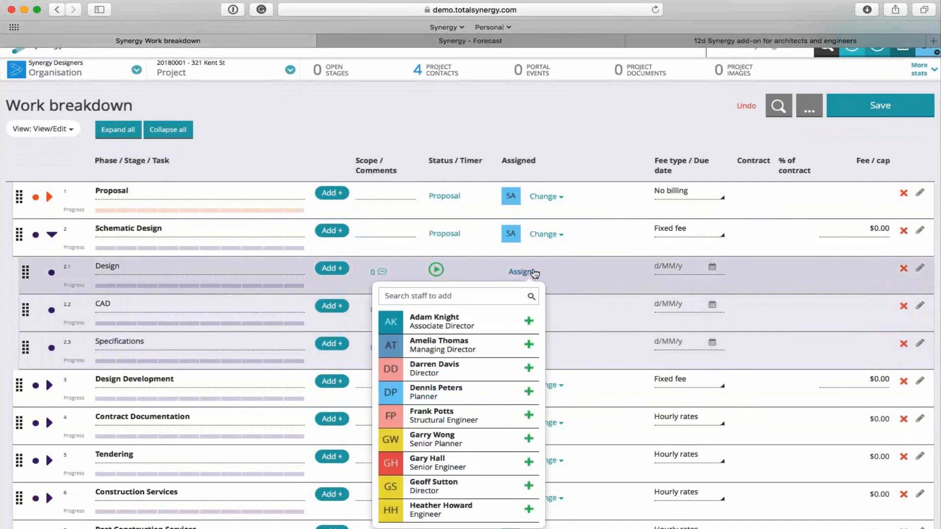
scroll(448, 474, "down", 10)
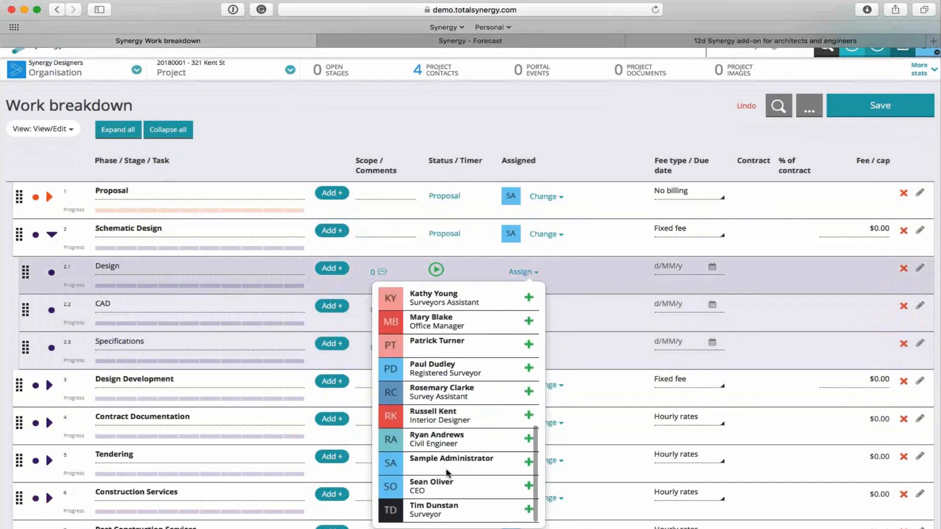
left_click(448, 474)
left_click(520, 310)
scroll(449, 502, "down", 10)
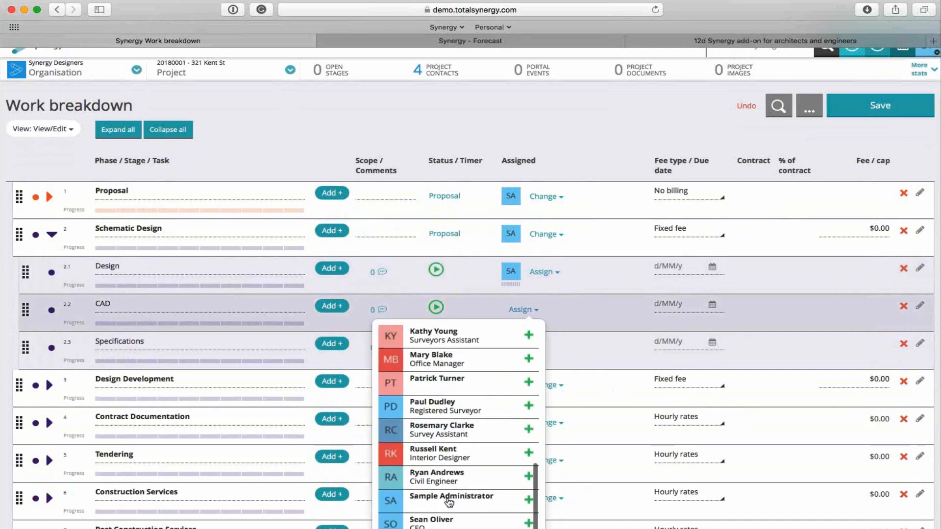
left_click(449, 502)
left_click(521, 347)
scroll(461, 491, "down", 10)
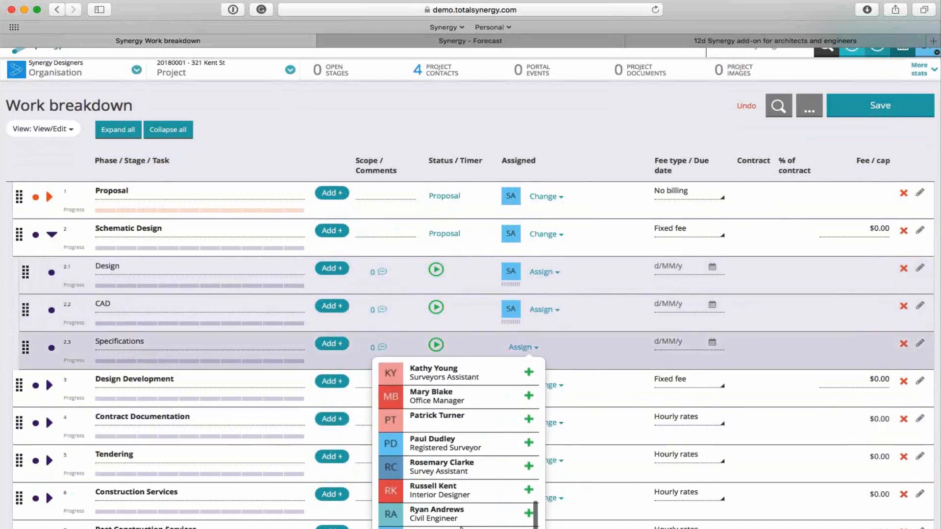
left_click(461, 527)
Set the due dates of Design to 19/07/2018, CAD to 20/07/2018 and Specifications to 22/07/2018, and save the work breakdown.
left_click(672, 265)
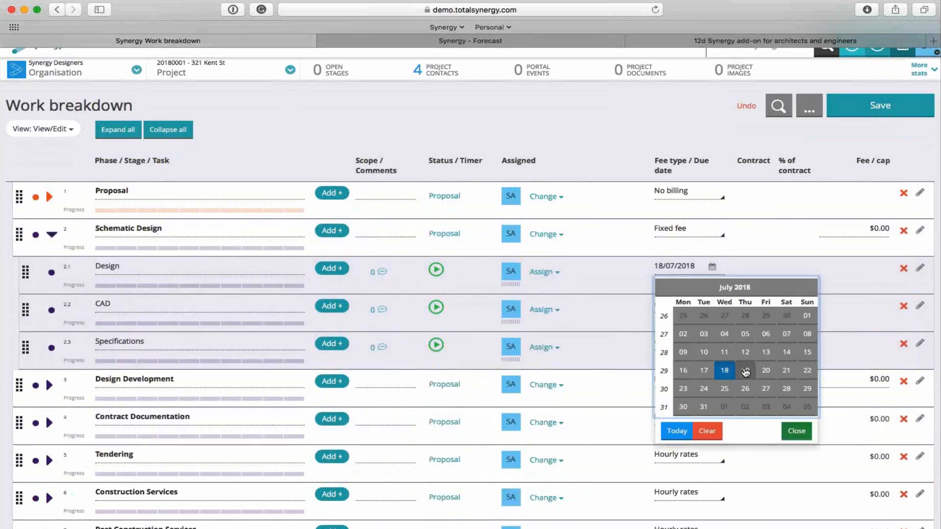
left_click(746, 372)
left_click(685, 305)
left_click(765, 408)
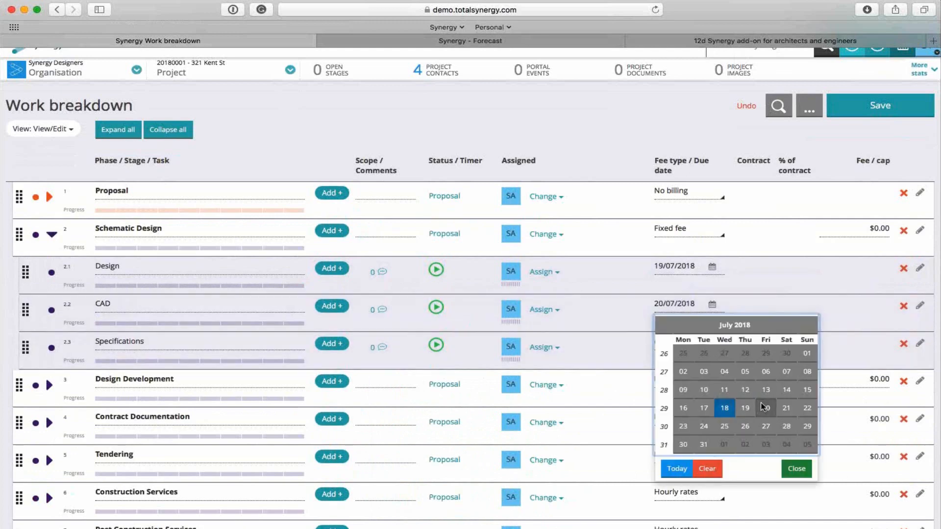
left_click(674, 341)
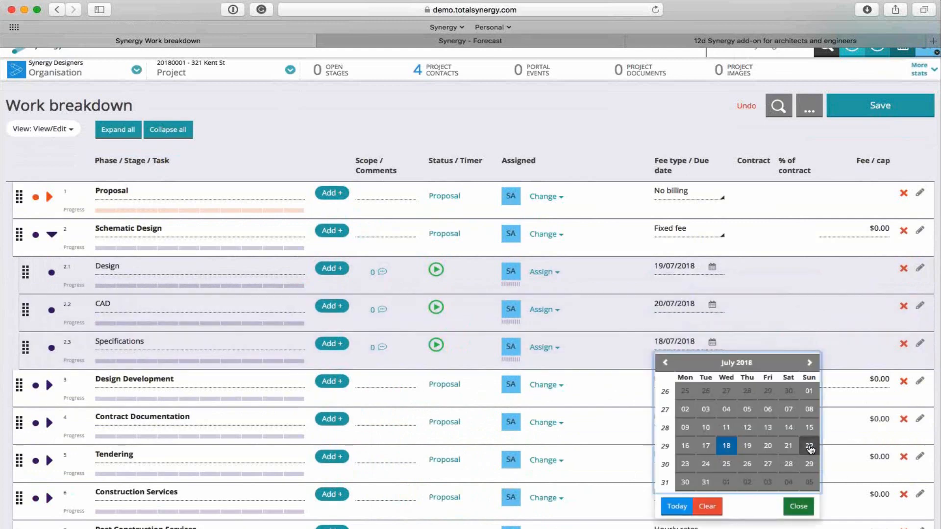
left_click(809, 446)
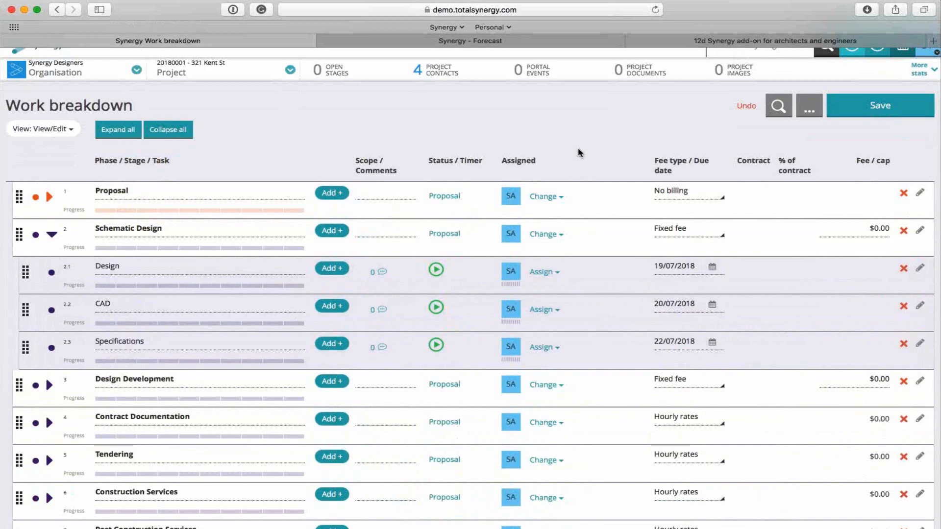
left_click(844, 111)
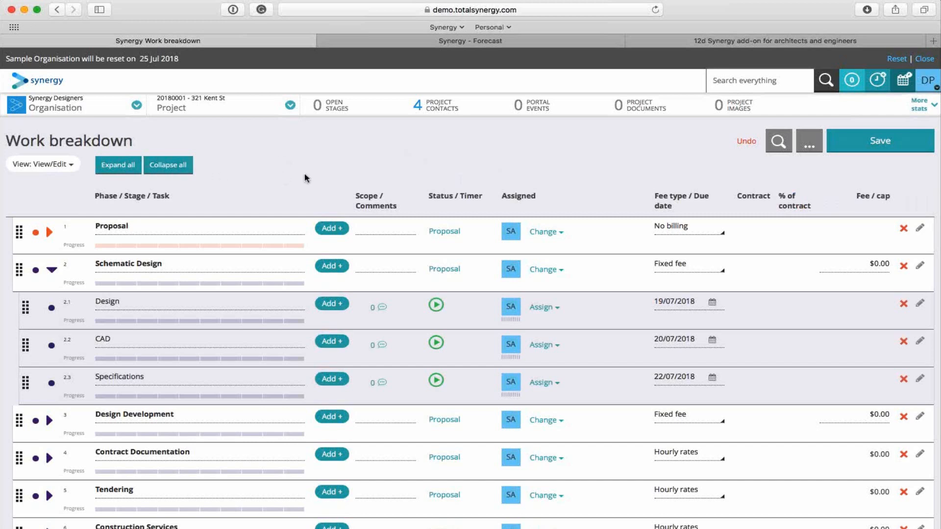
In the Budget view, set the Schematic Design units to 16 for Design, 18 for CAD and 10 for Specifications.
left_click(69, 167)
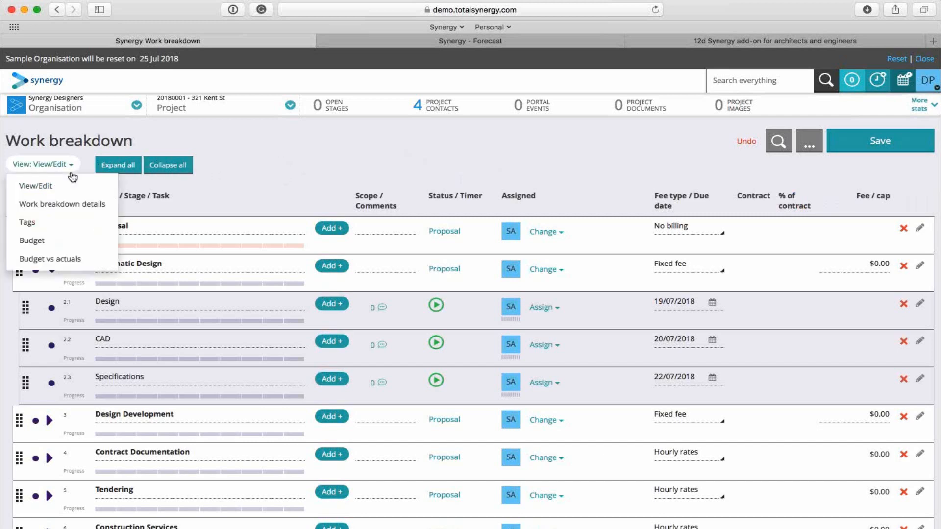
left_click(41, 241)
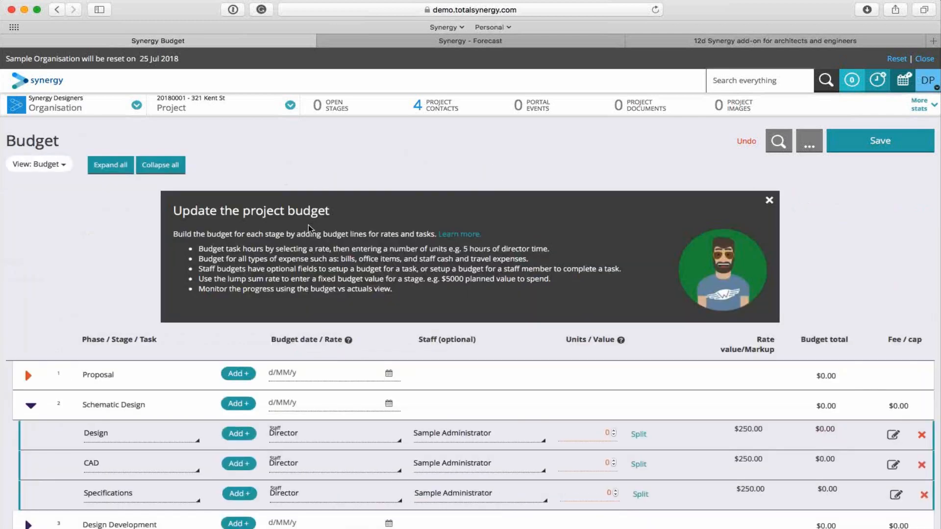
scroll(308, 225, "down", 5)
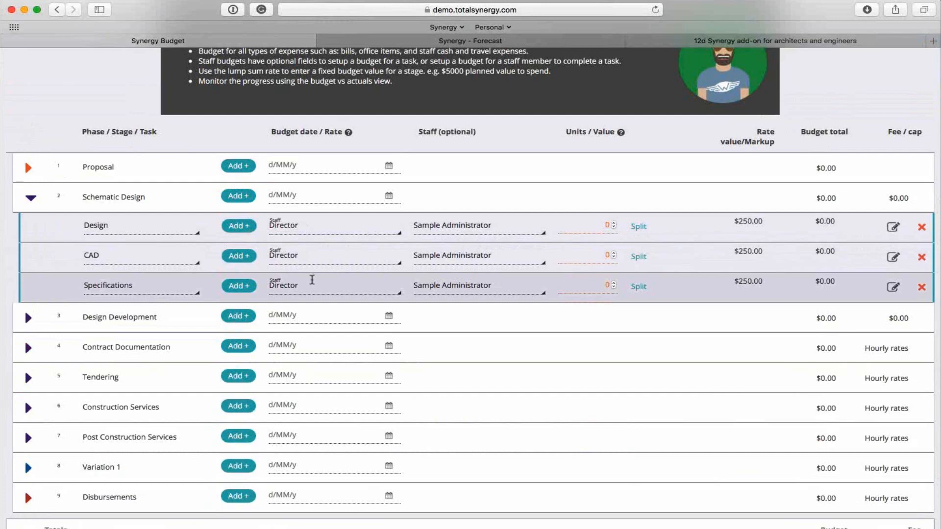
left_click(584, 224)
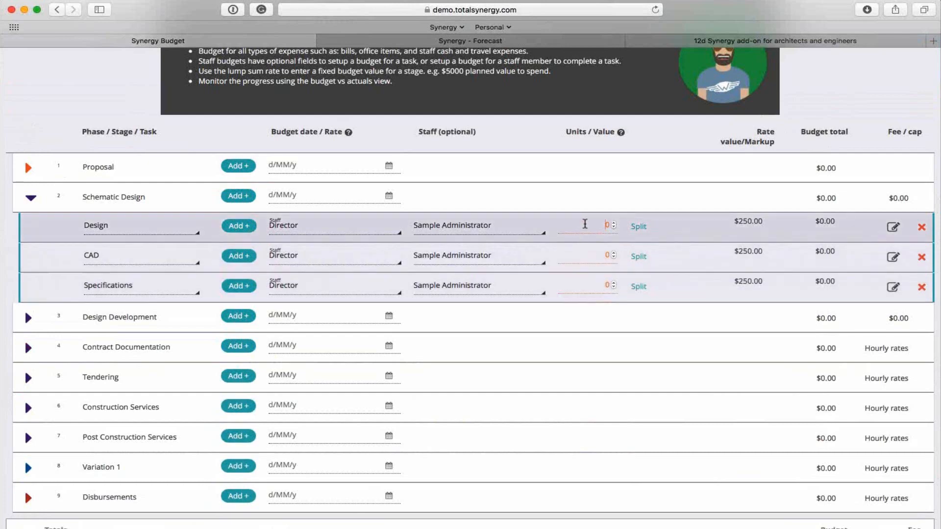
double_click(593, 224)
type("16")
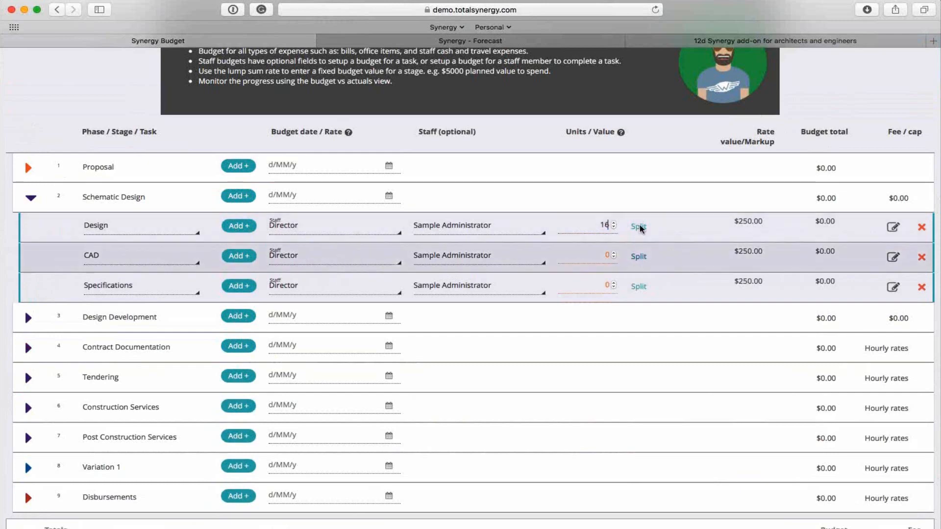
key("Tab")
type("18")
key("Tab")
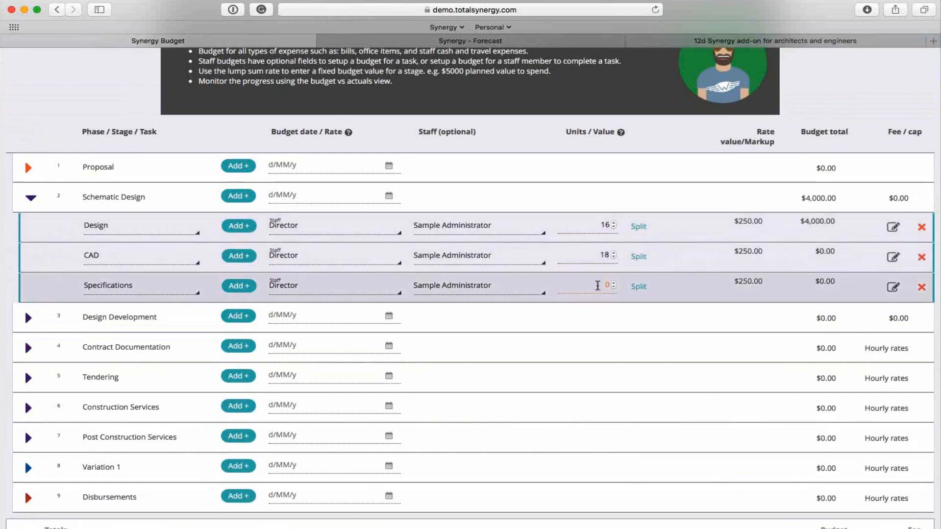
type("10")
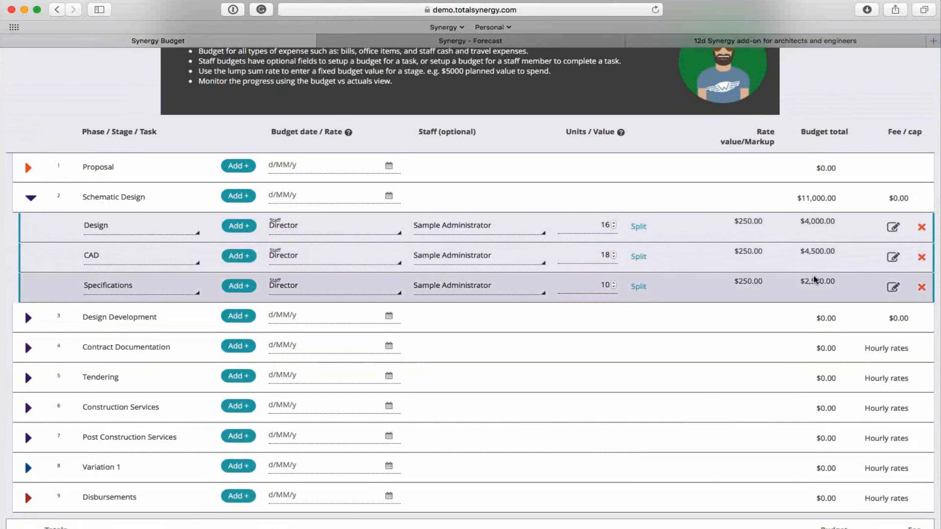
Compare the Schematic Design stage's budget total with its fee/cap and review the budget lines.
left_click_drag(801, 198, 838, 199)
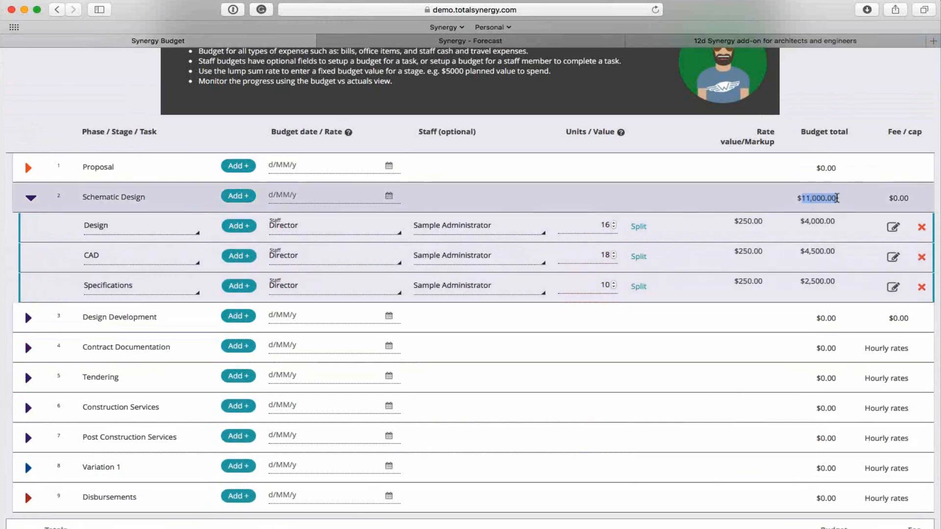
left_click_drag(894, 198, 912, 198)
left_click(914, 197)
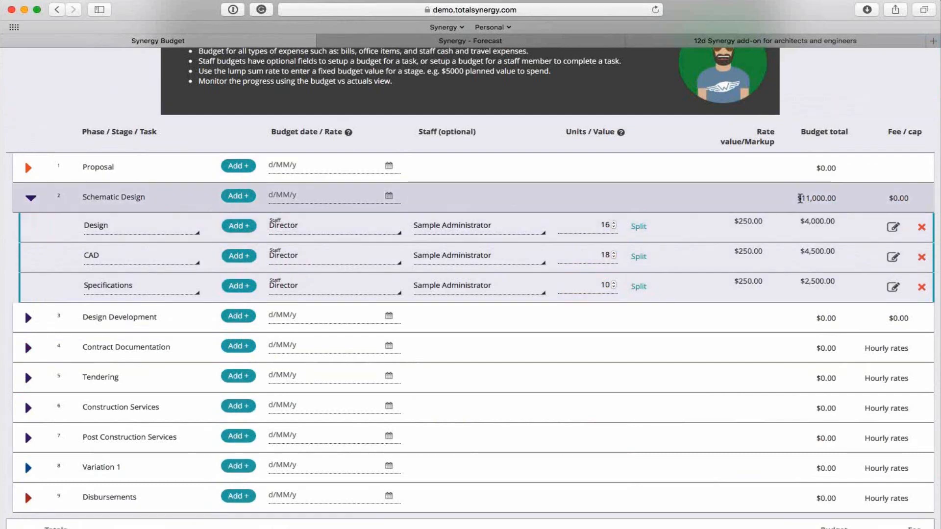
left_click_drag(800, 198, 839, 198)
left_click(837, 201)
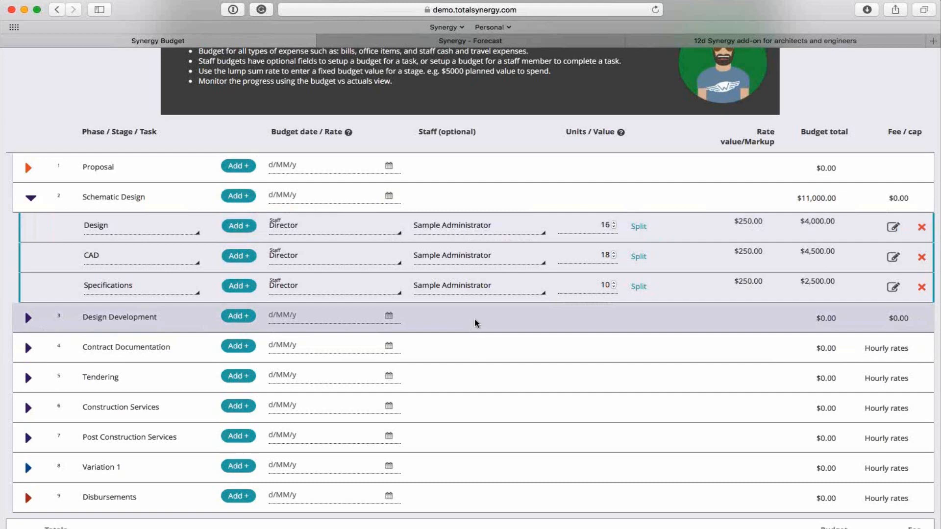
scroll(475, 323, "up", 1)
scroll(475, 324, "up", 3)
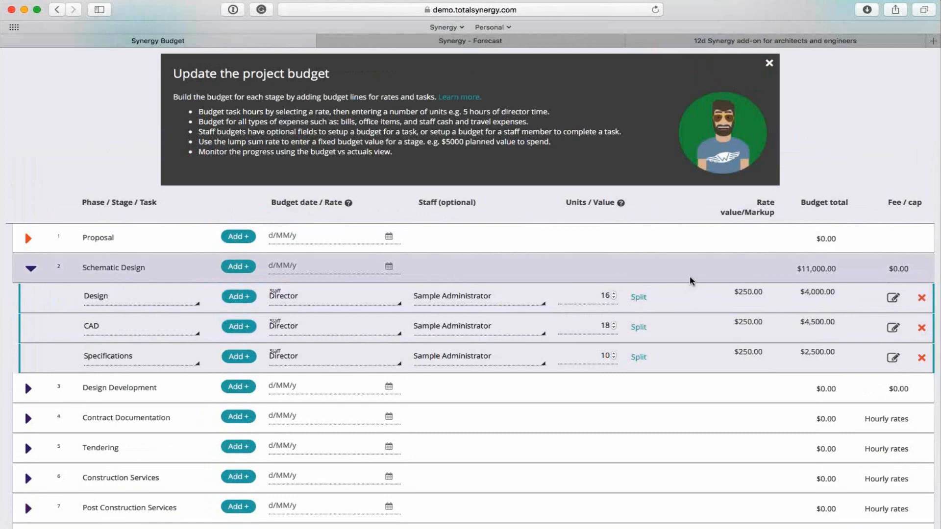
scroll(687, 260, "up", 1)
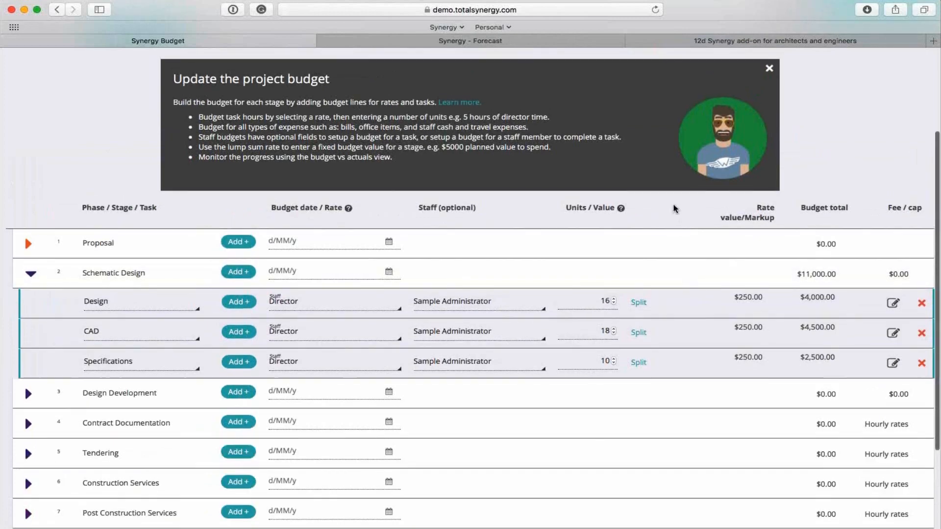
Save the Schematic Design budget and switch the project to the View/Edit view of its work breakdown.
scroll(674, 208, "up", 2)
scroll(675, 208, "up", 1)
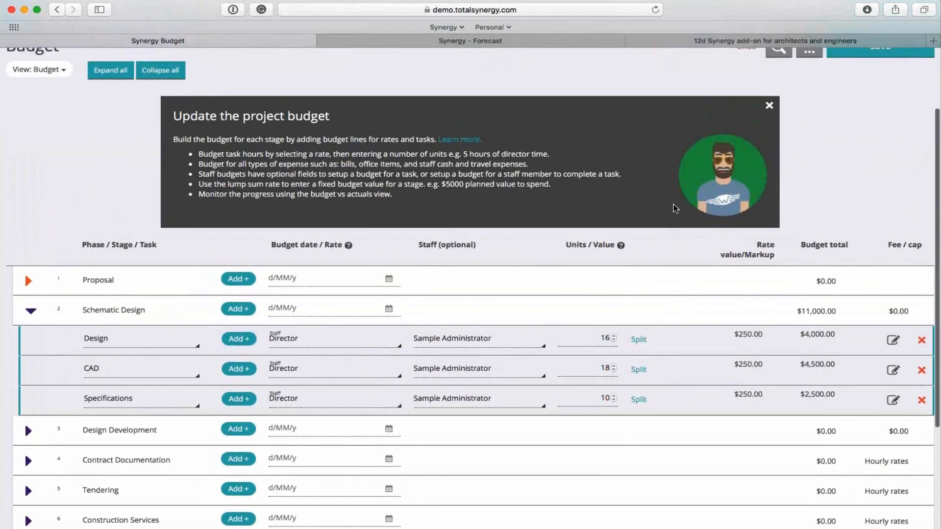
scroll(676, 208, "up", 2)
left_click(872, 77)
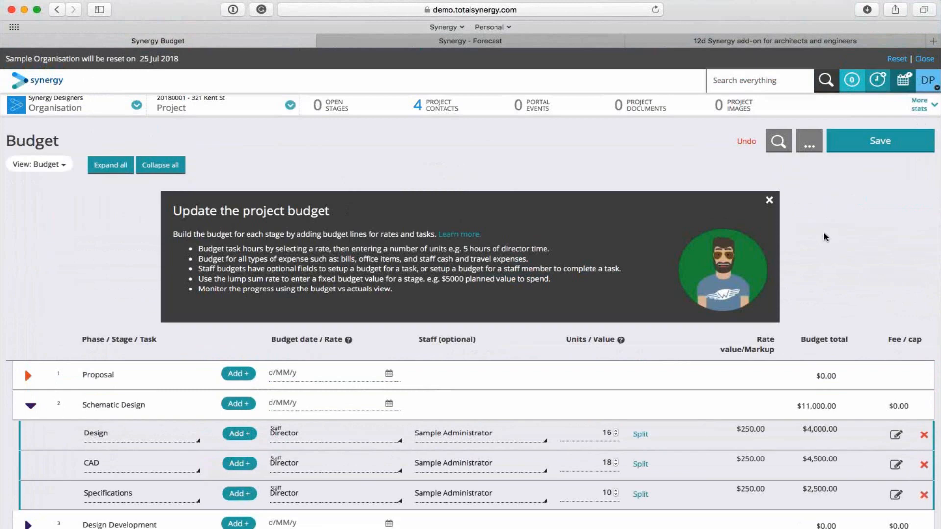
left_click(809, 145)
left_click(58, 165)
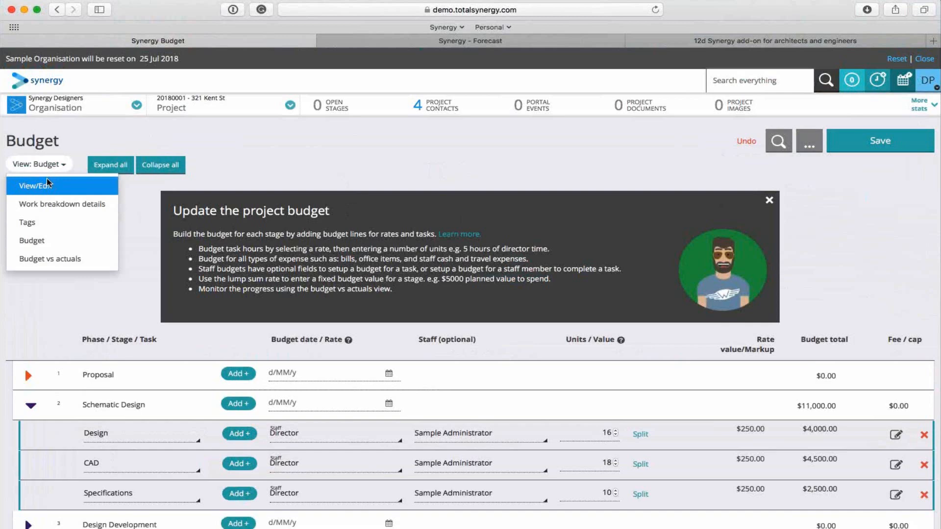
left_click(47, 185)
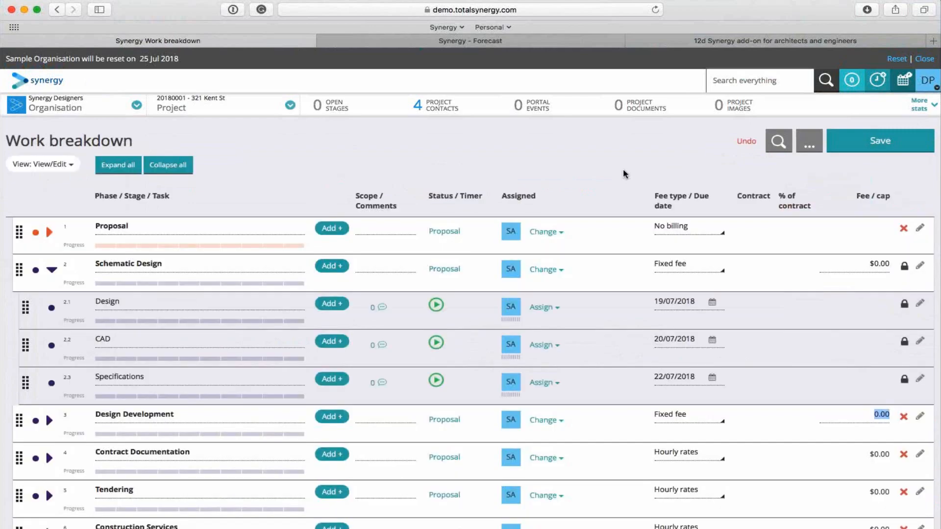
left_click(809, 142)
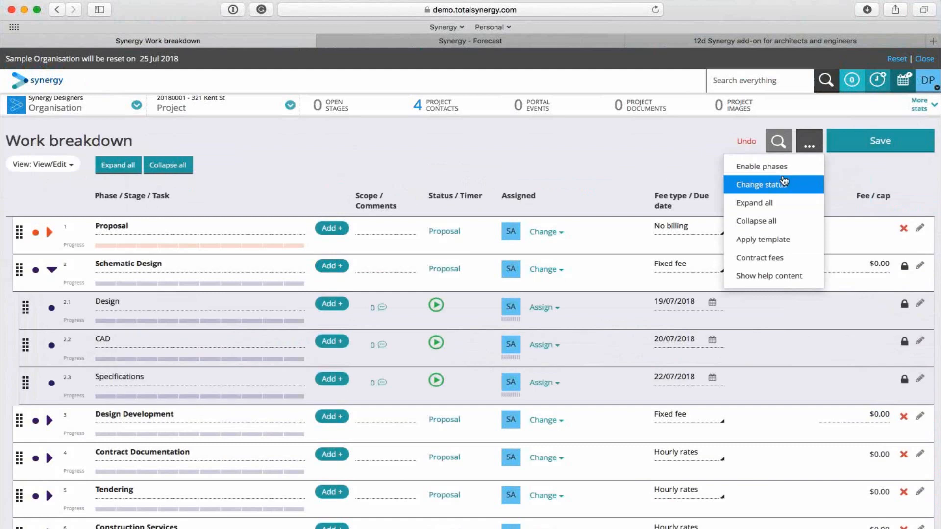
left_click(783, 184)
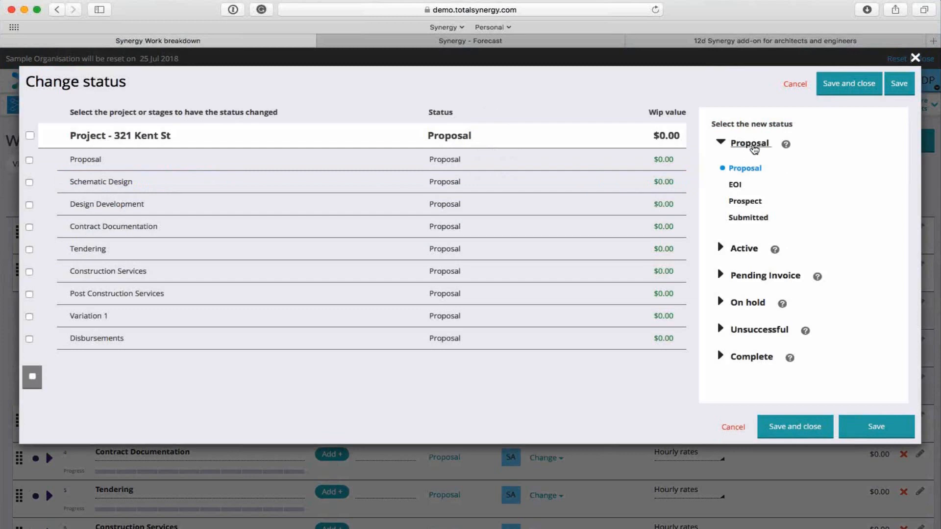
left_click(744, 249)
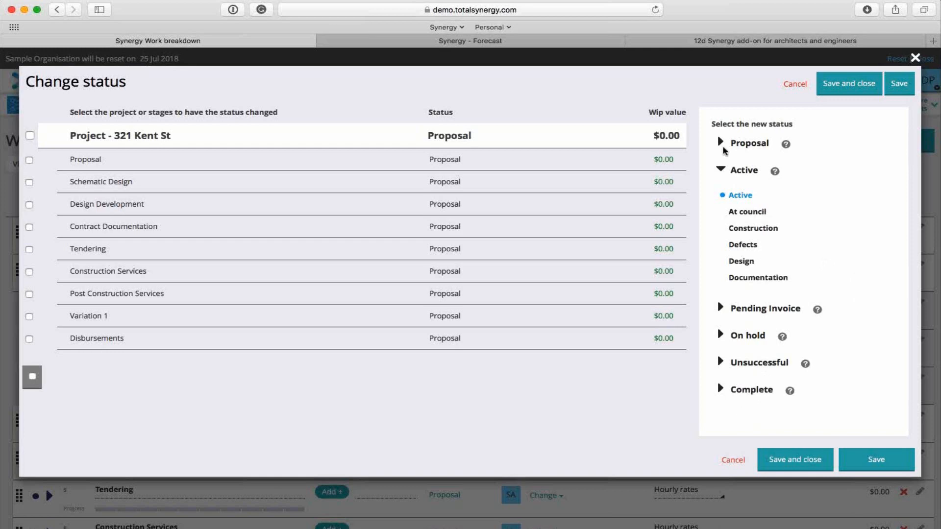
left_click(32, 376)
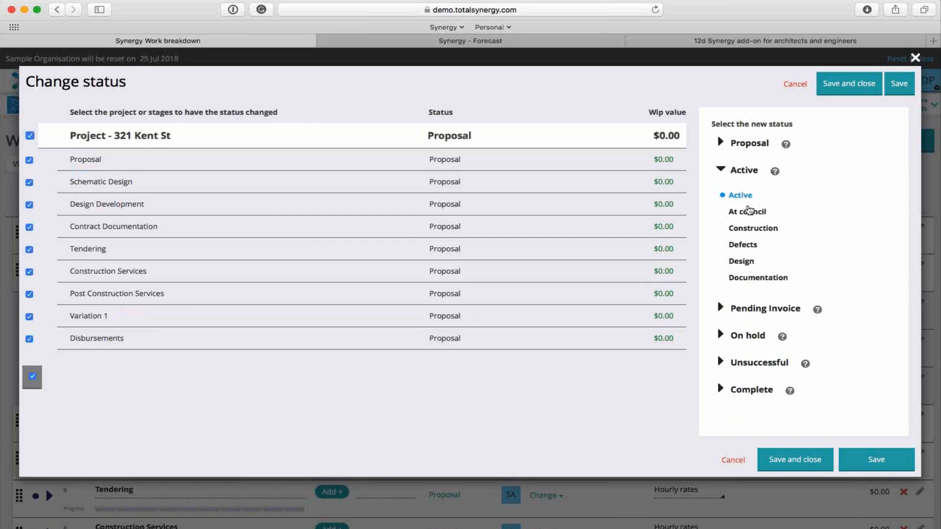
left_click(796, 459)
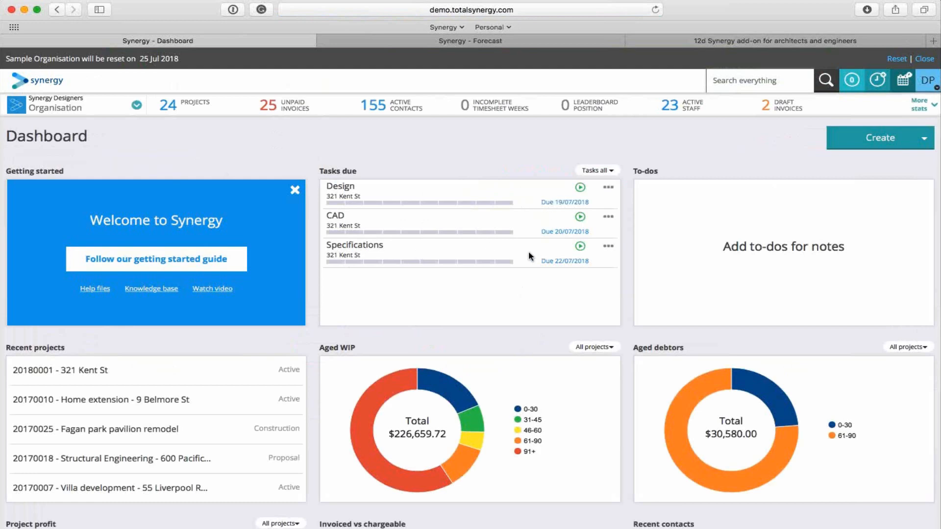
left_click(601, 171)
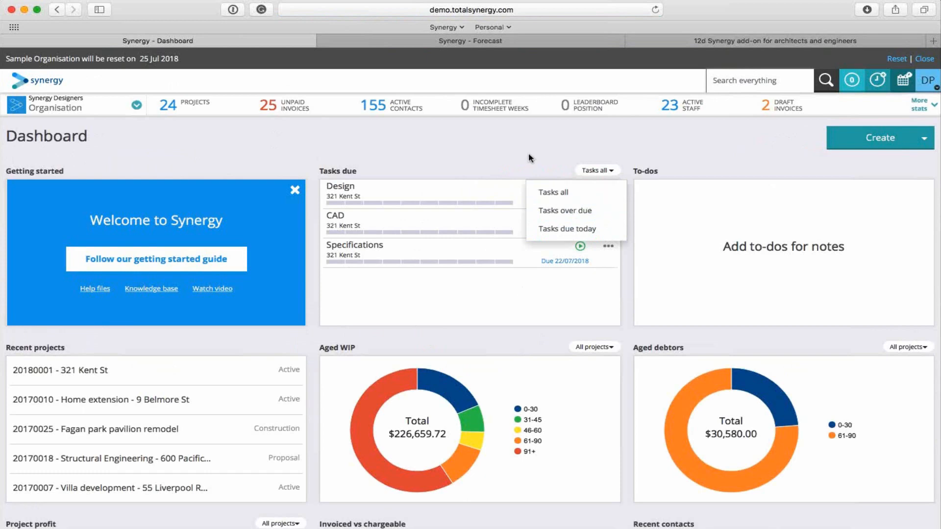
left_click(529, 169)
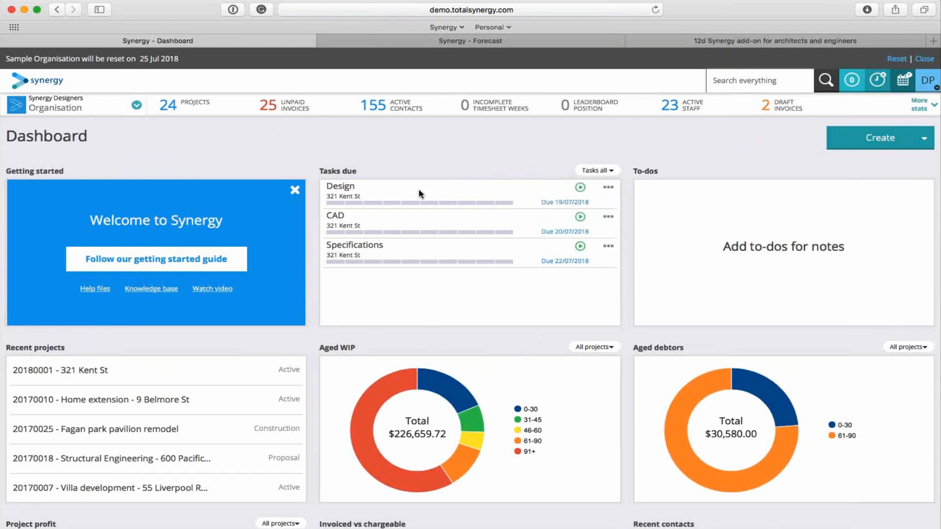
left_click(580, 189)
Log 2 hours on the CAD task and 1 hour on the Specifications task from the dashboard.
left_click(617, 221)
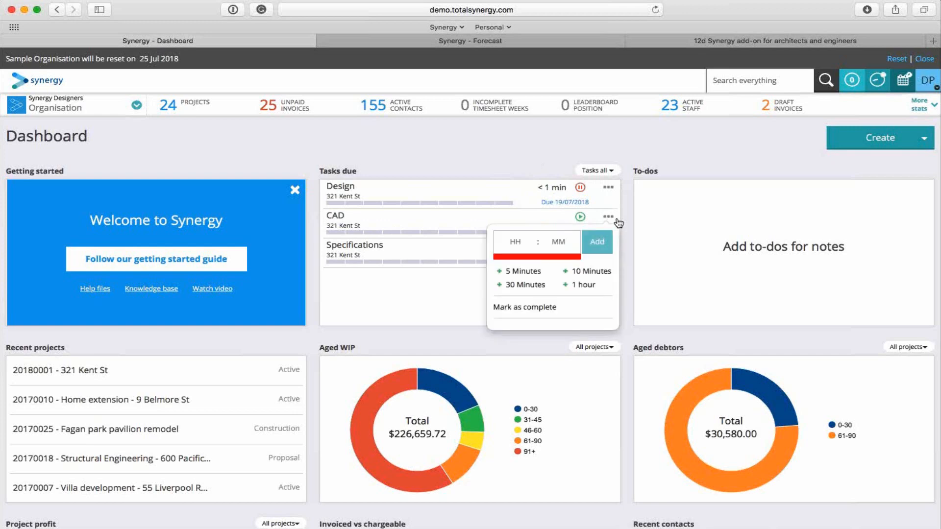
left_click(505, 248)
type("2")
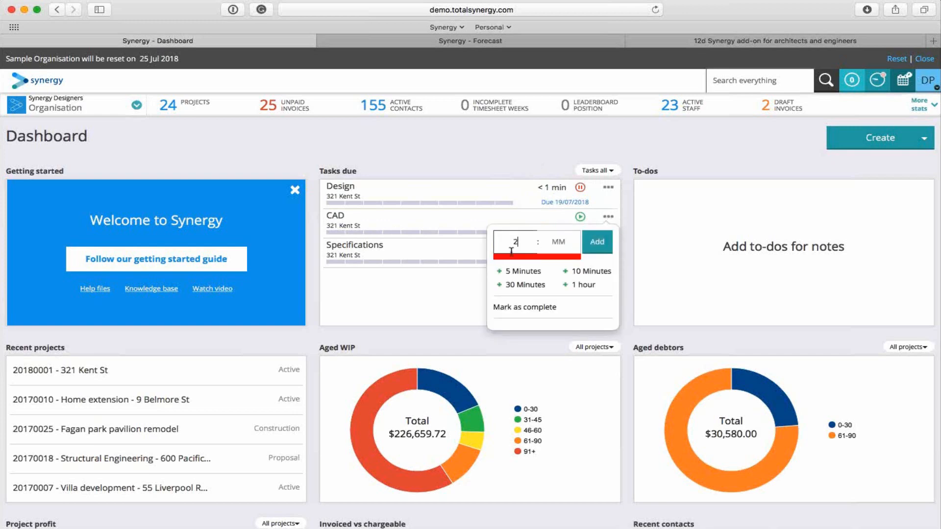
left_click(598, 243)
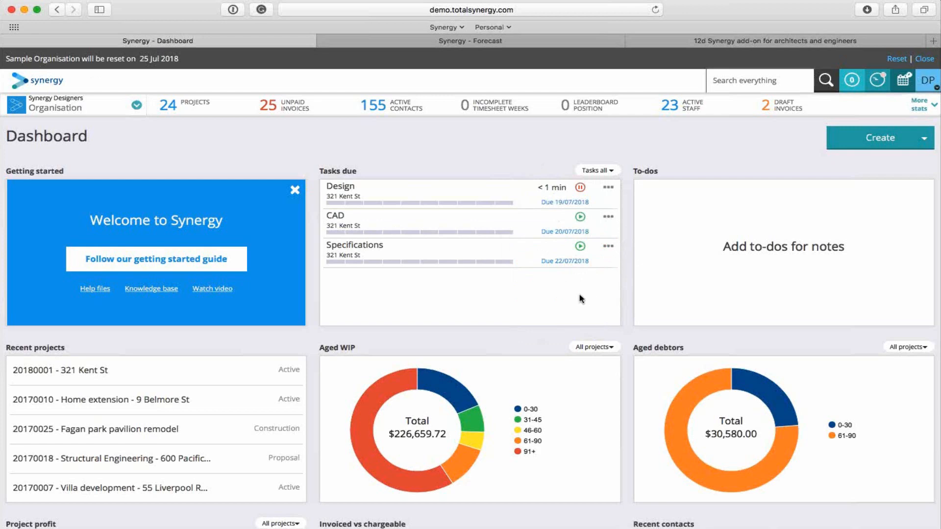
left_click(610, 248)
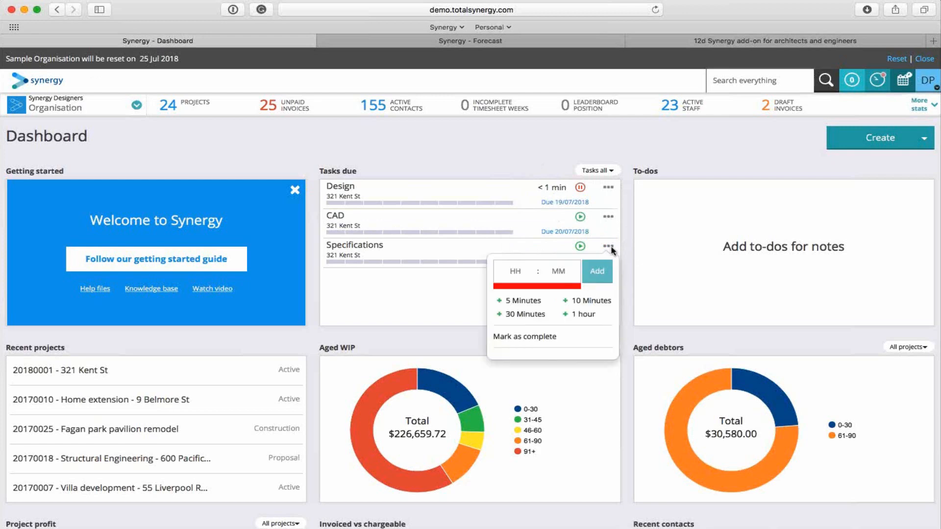
left_click(583, 318)
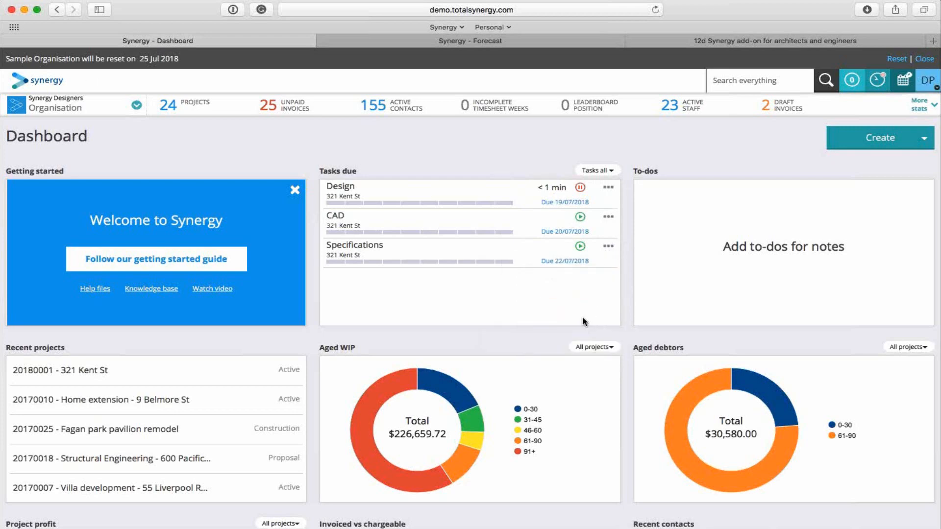
Pause the Design timer and add the CAD, Specifications and Design timers to this week's timesheet.
left_click(581, 190)
left_click(903, 81)
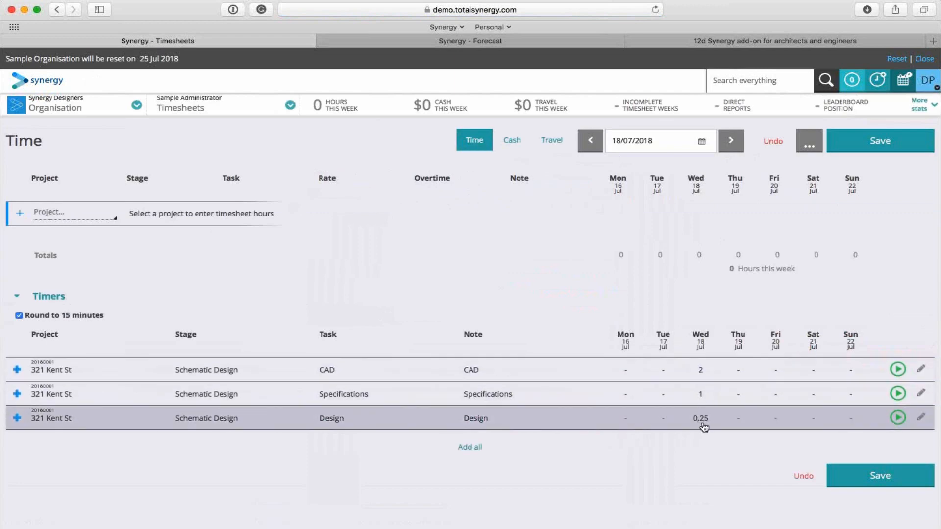
left_click(286, 368)
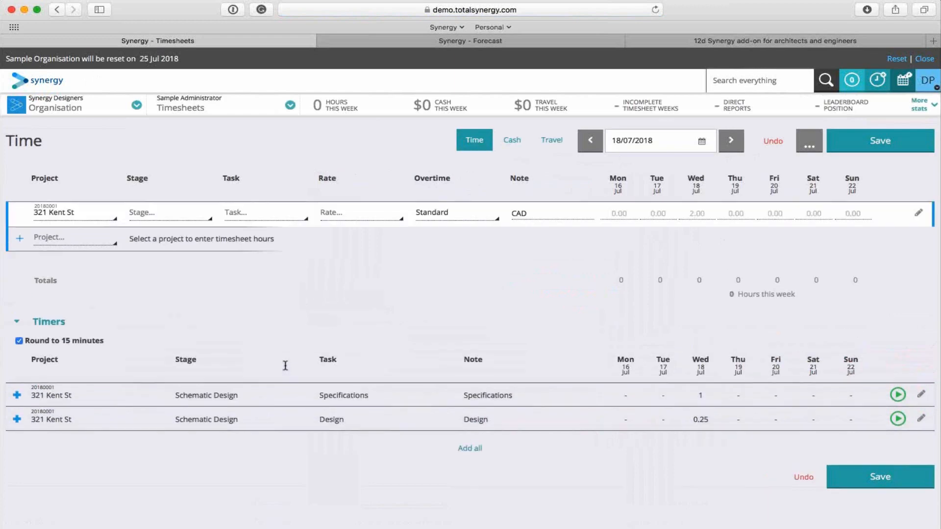
left_click(275, 396)
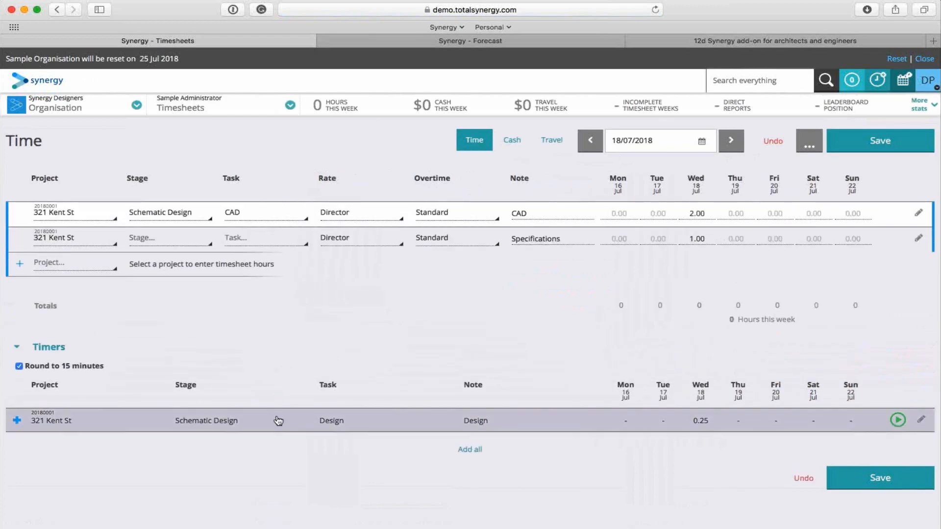
left_click(276, 421)
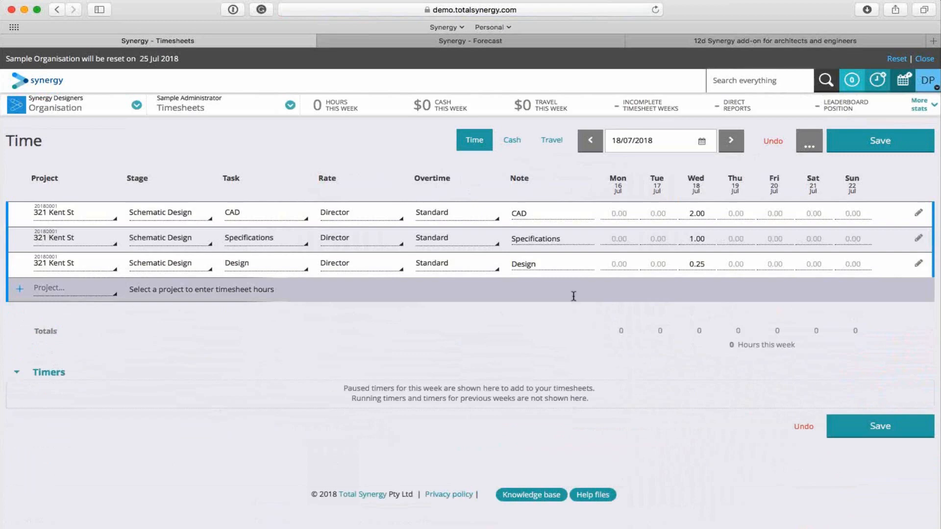
Set the timesheet hours for CAD to 2 on Monday and 4 on Wednesday, Specifications to 4 on Friday and Design to 4 on Tuesday.
left_click(711, 215)
type("4")
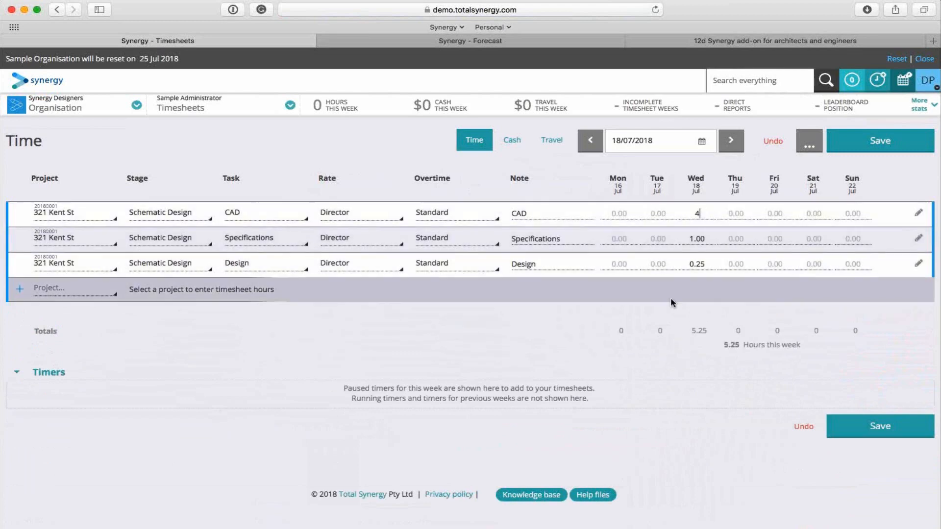
left_click(779, 238)
type("4")
left_click(610, 211)
type("2")
left_click(668, 265)
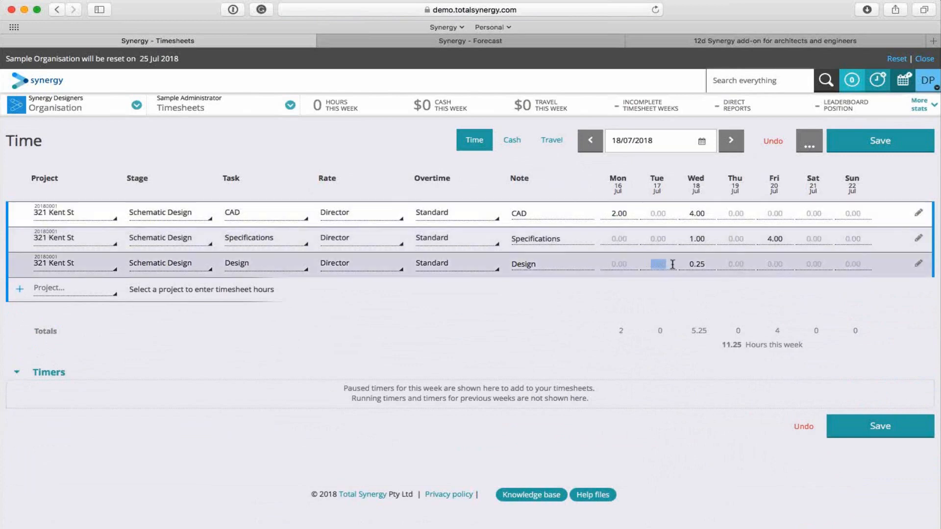
type("4")
left_click(534, 315)
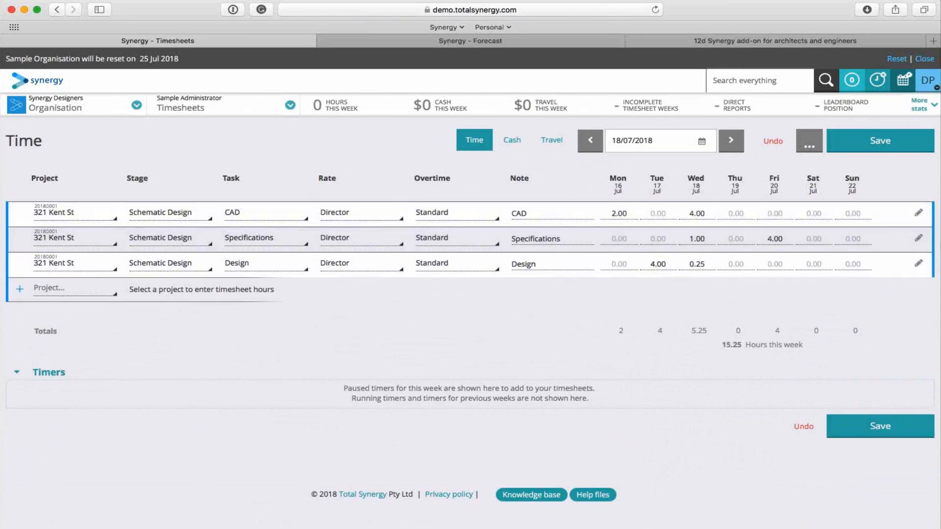
left_click(49, 291)
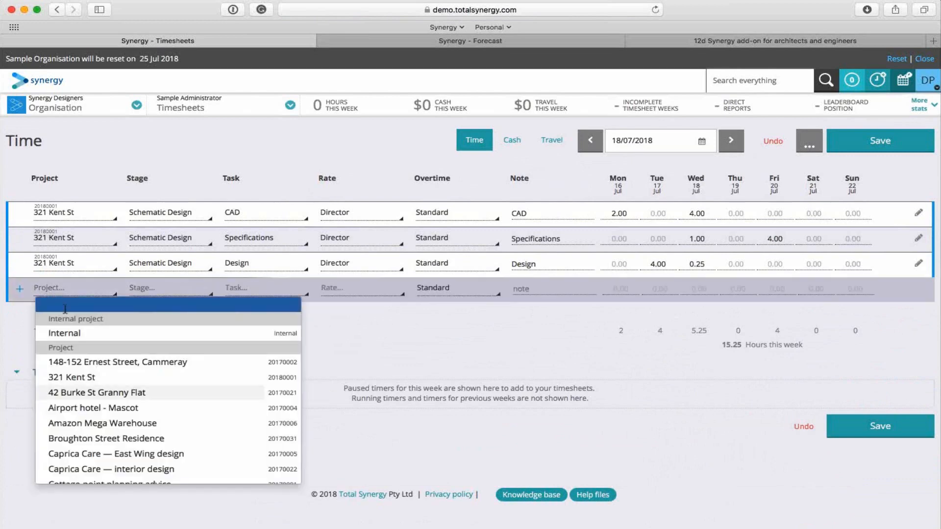
left_click(125, 377)
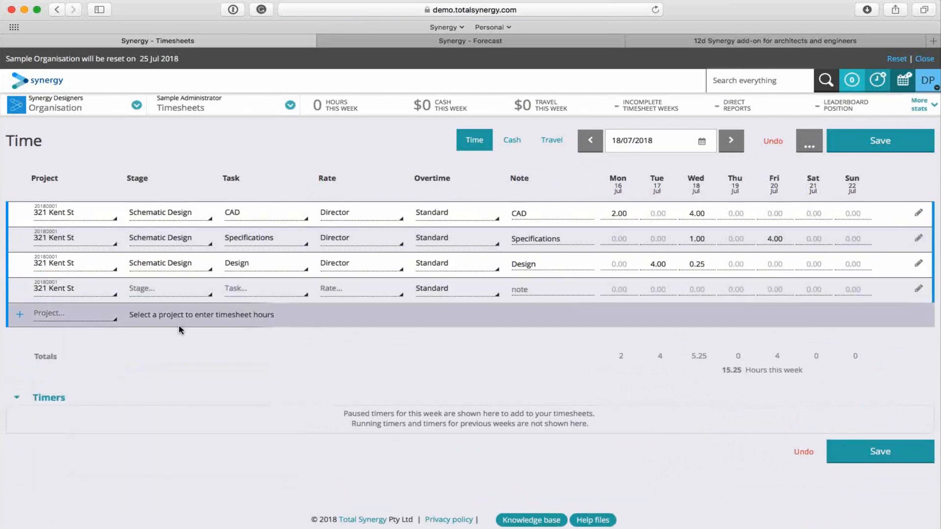
left_click(166, 290)
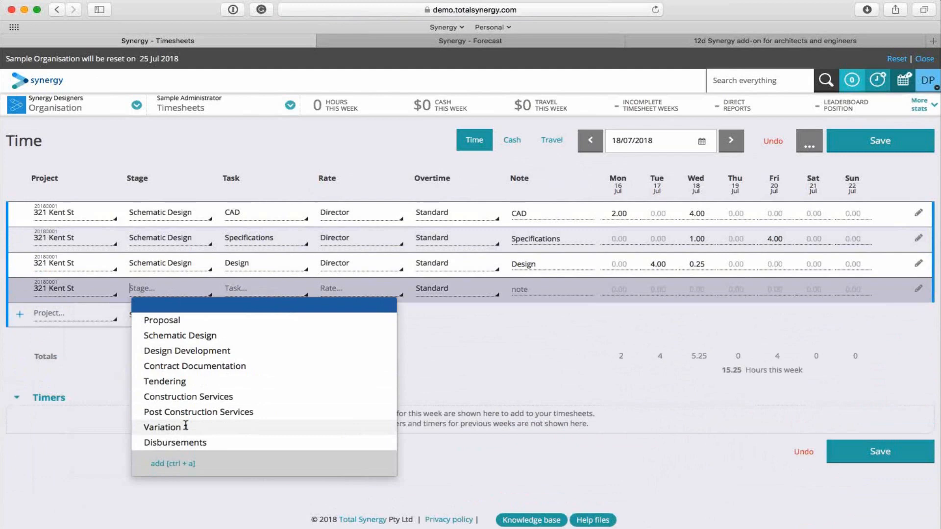
left_click(187, 383)
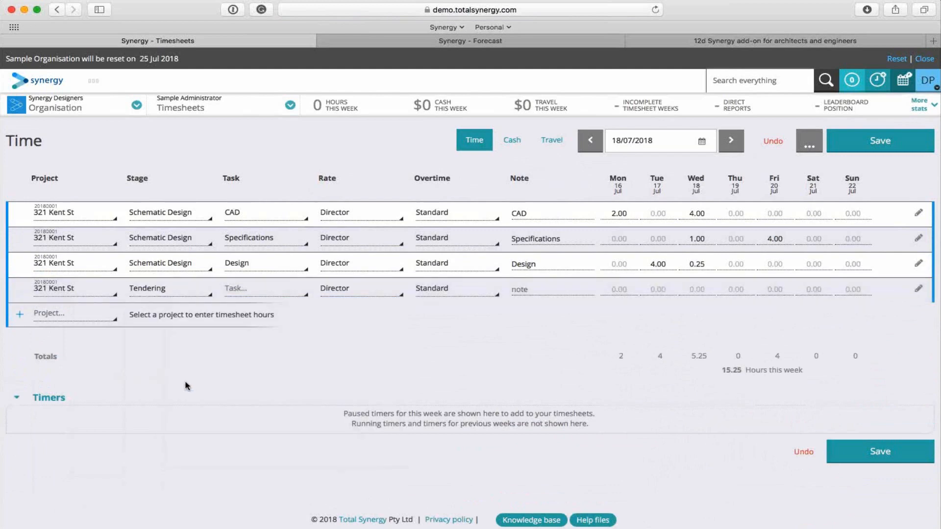
left_click(286, 288)
left_click(285, 336)
Enter 5 hours on Monday and the note "work" on the Tendering line, and save the timesheet.
left_click(615, 289)
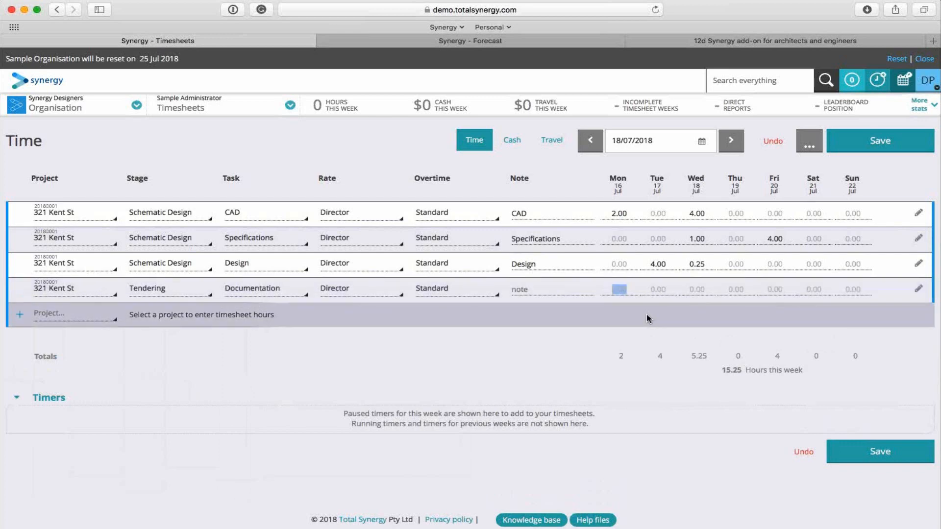
type("5")
left_click(539, 285)
type("work")
double_click(529, 357)
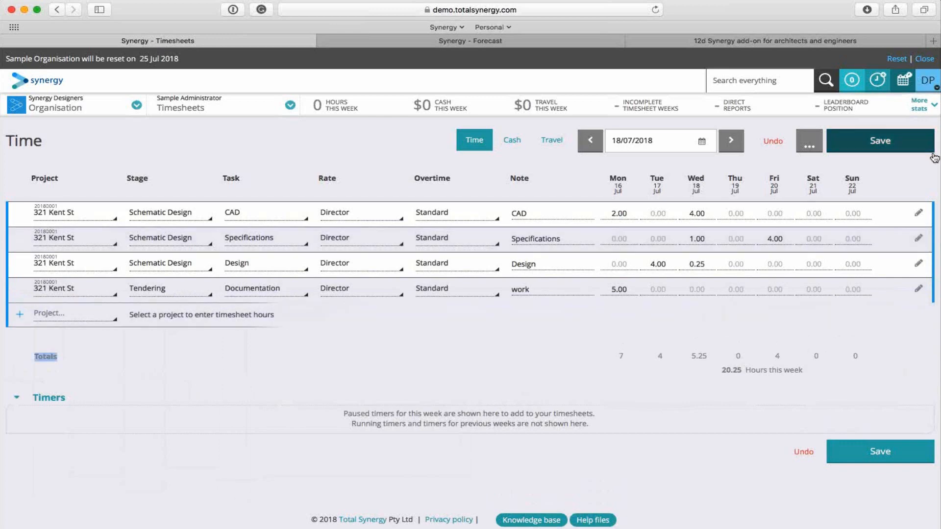
left_click(880, 141)
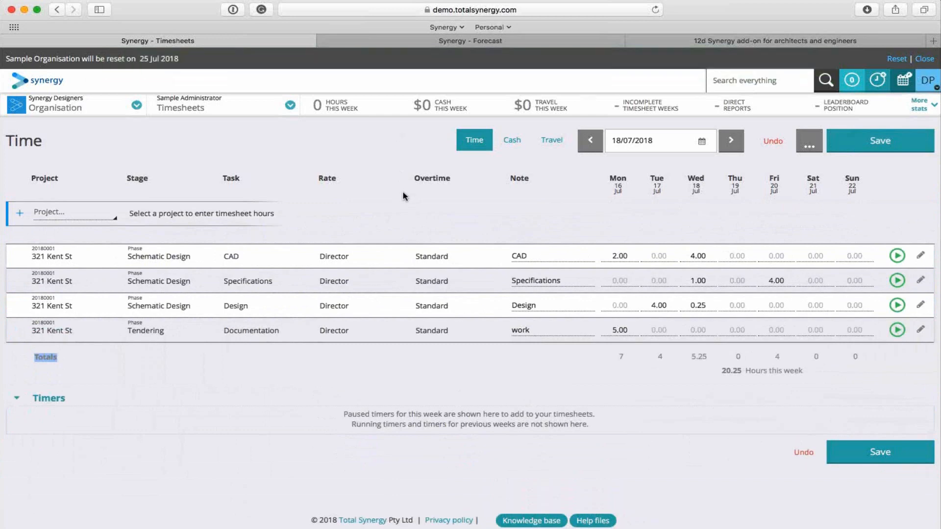
left_click(514, 143)
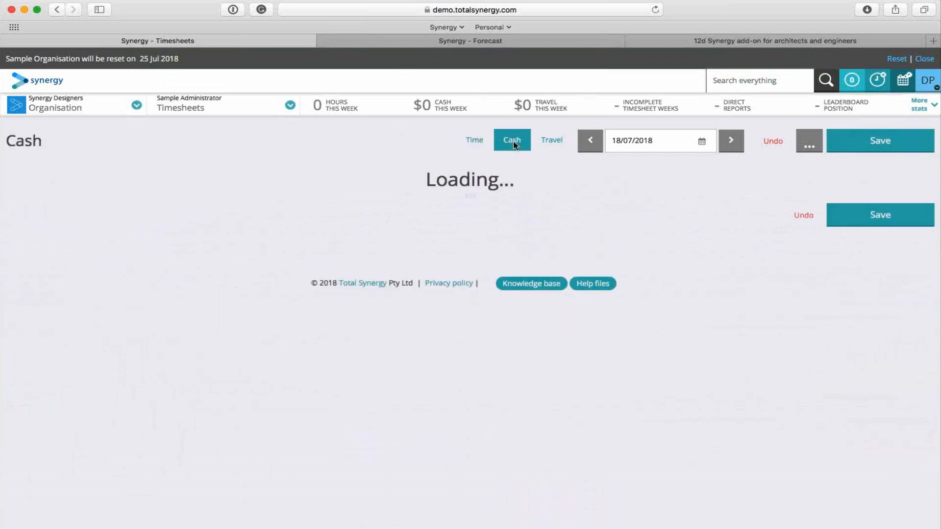
left_click(551, 146)
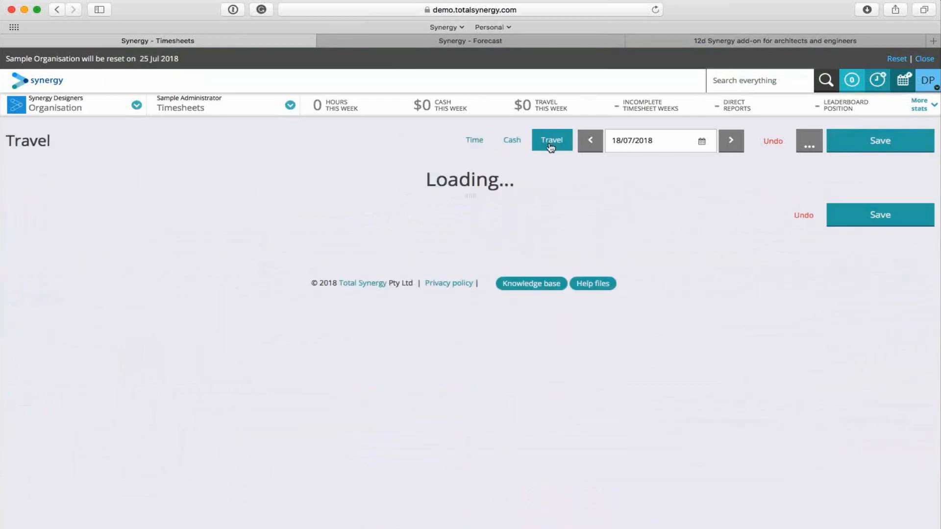
left_click(517, 143)
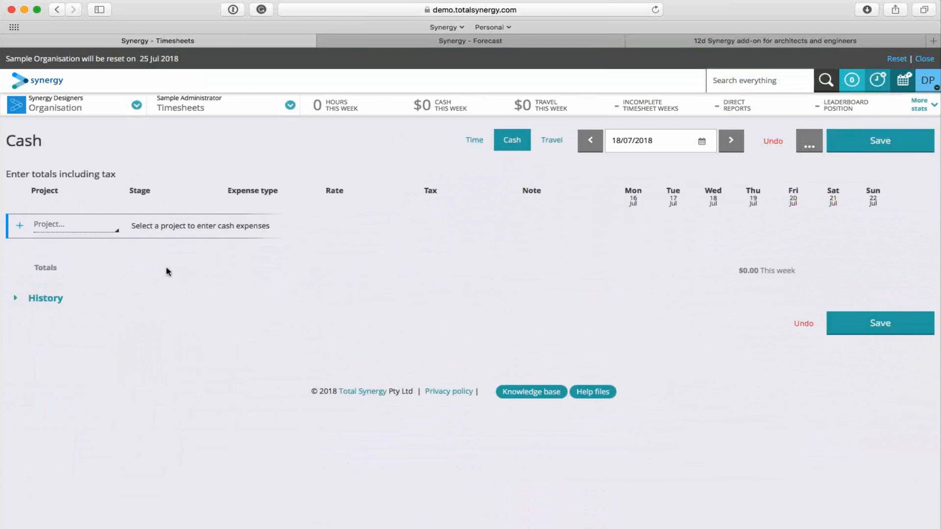
left_click(81, 230)
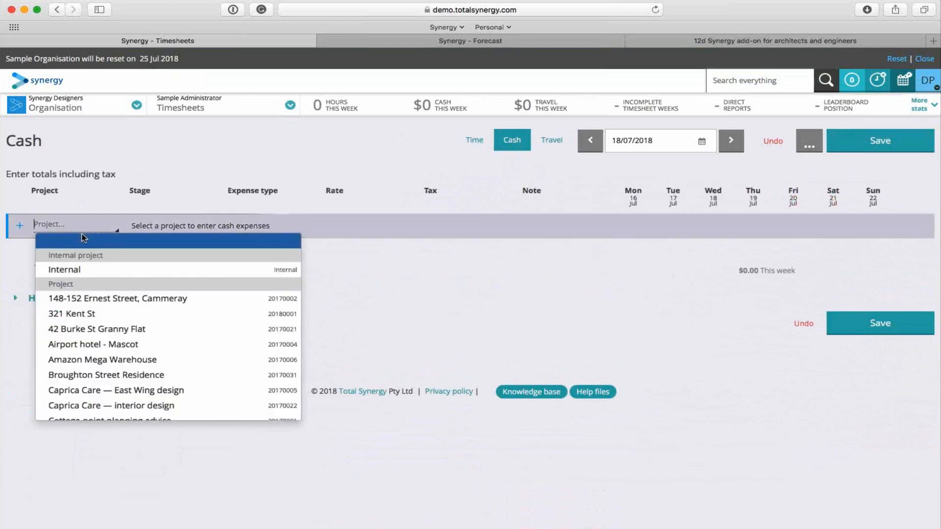
left_click(102, 314)
left_click(167, 225)
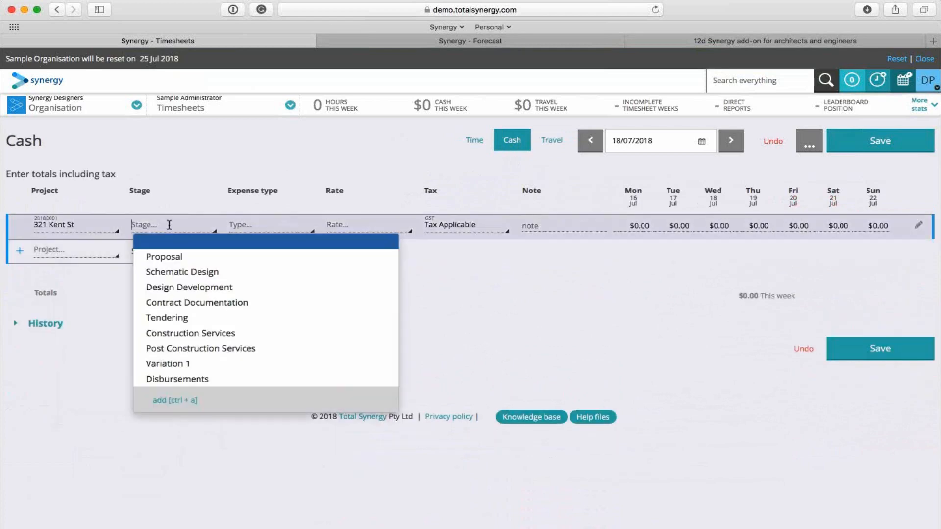
left_click(166, 273)
left_click(273, 225)
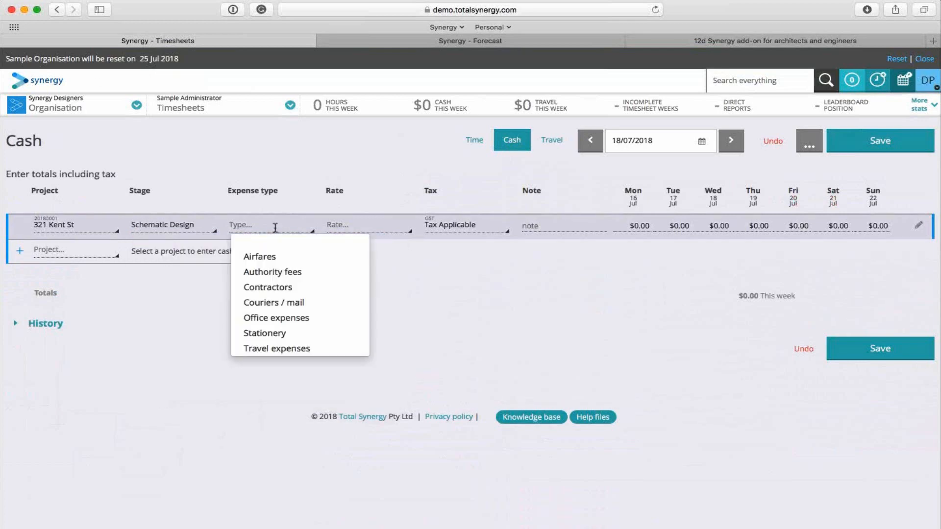
left_click(289, 348)
left_click(363, 222)
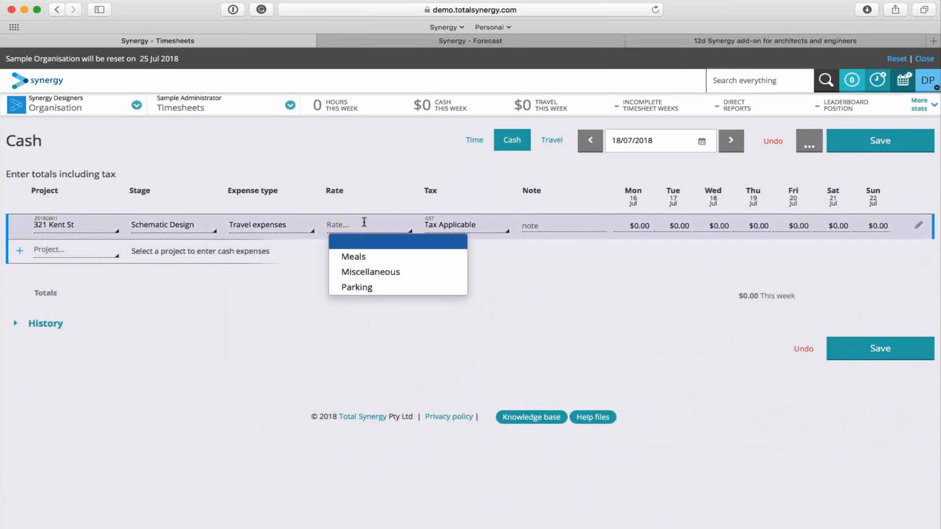
left_click(371, 272)
Enter the note "cab to site" with the receipt number and $56 on Wednesday for the cash expense, and save it.
left_click(559, 226)
type("cab to site")
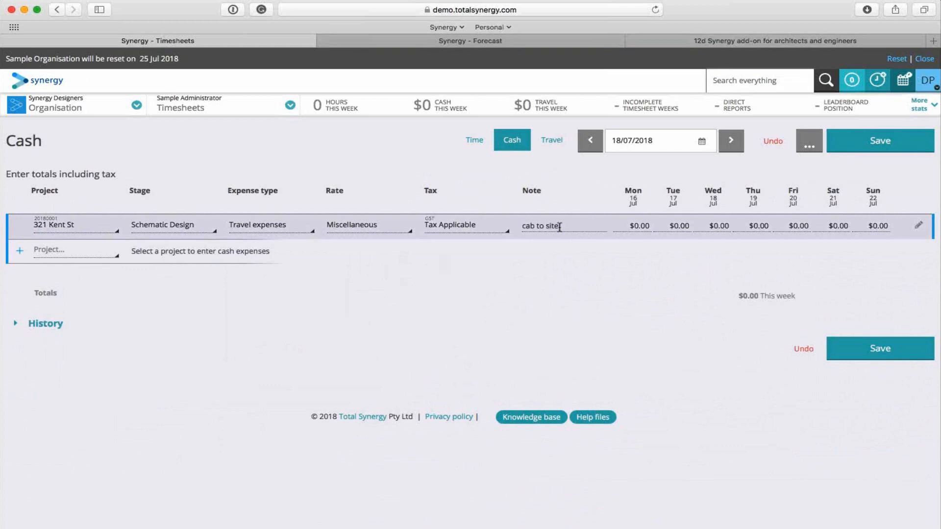
type(" R:654321")
left_click(591, 275)
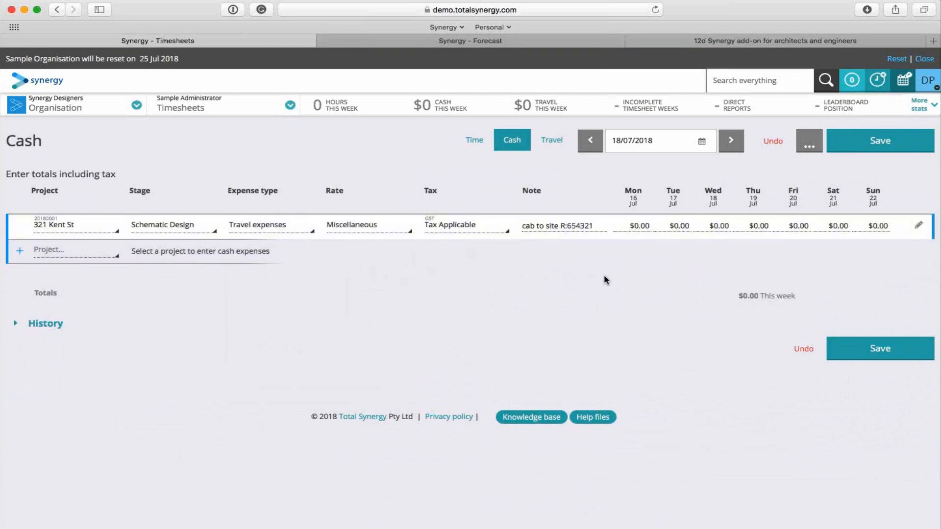
left_click(733, 227)
type("56")
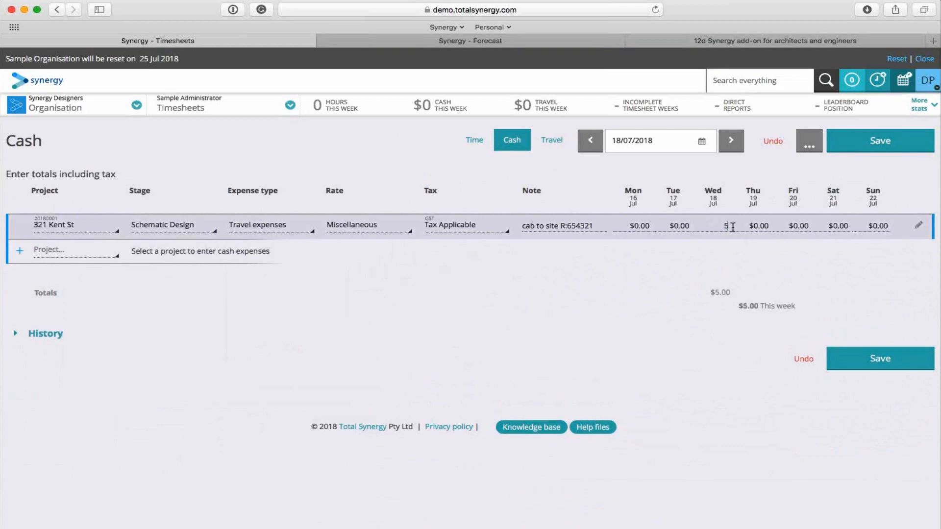
left_click(710, 355)
left_click(895, 148)
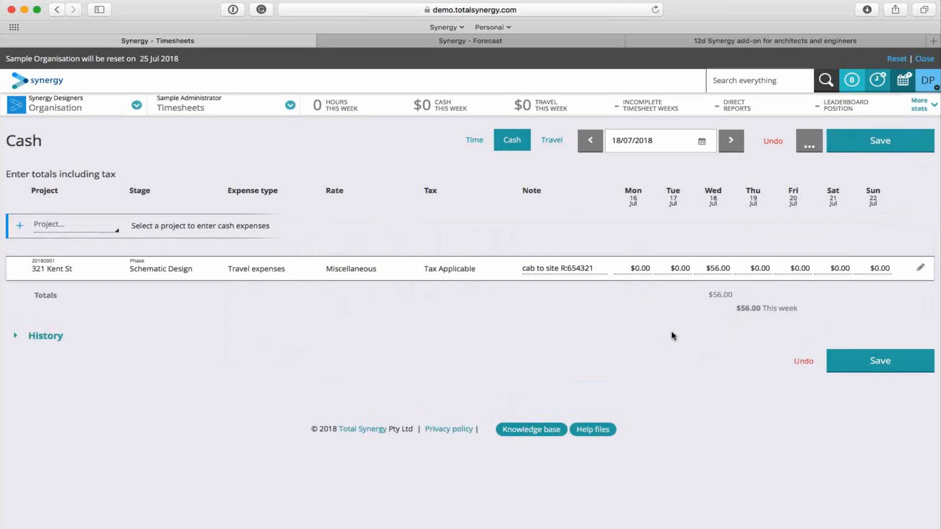
left_click(880, 142)
left_click(551, 141)
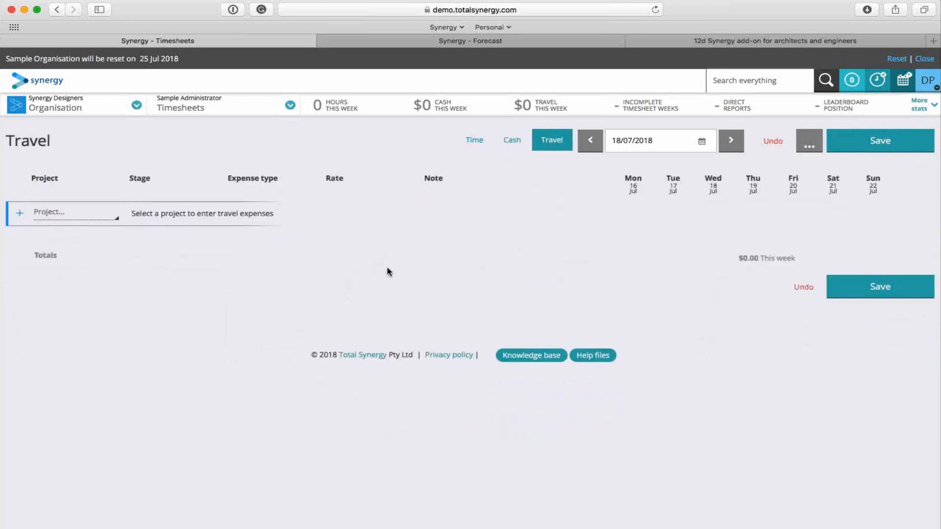
left_click(78, 212)
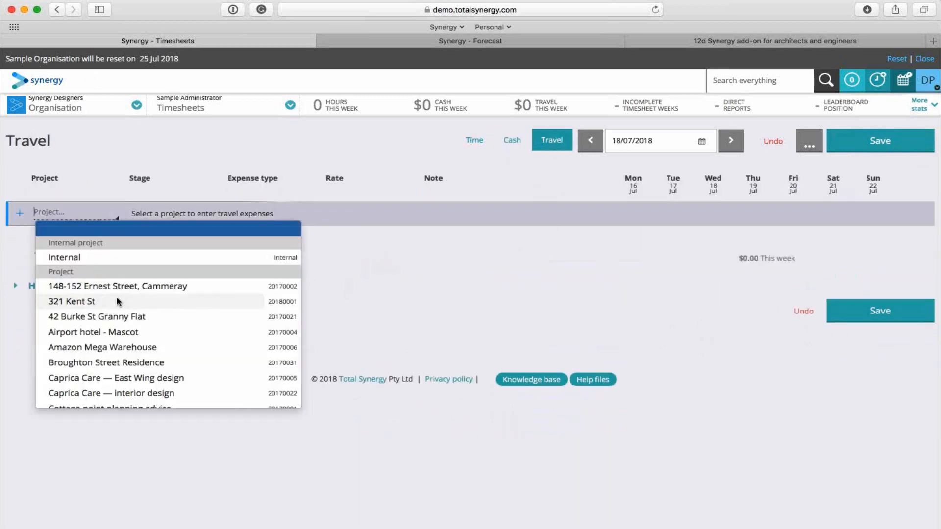
left_click(118, 300)
left_click(144, 213)
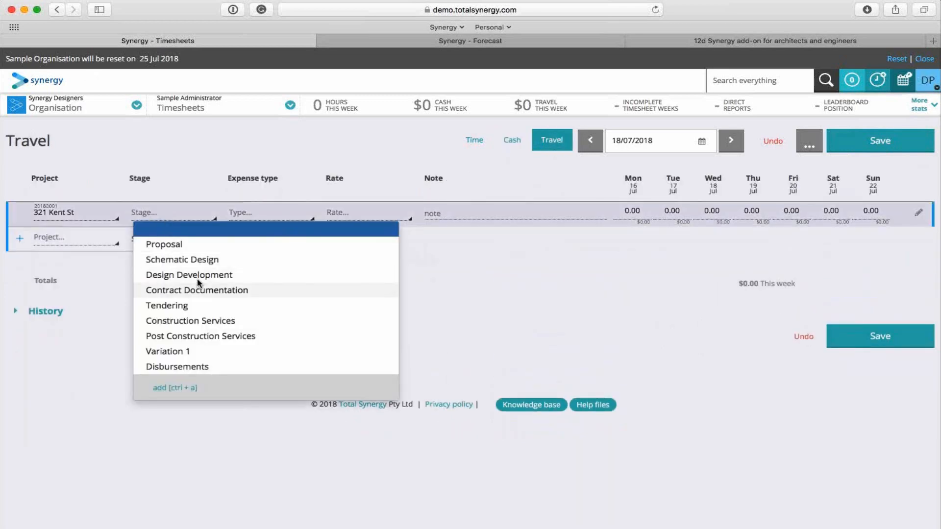
left_click(189, 305)
left_click(294, 213)
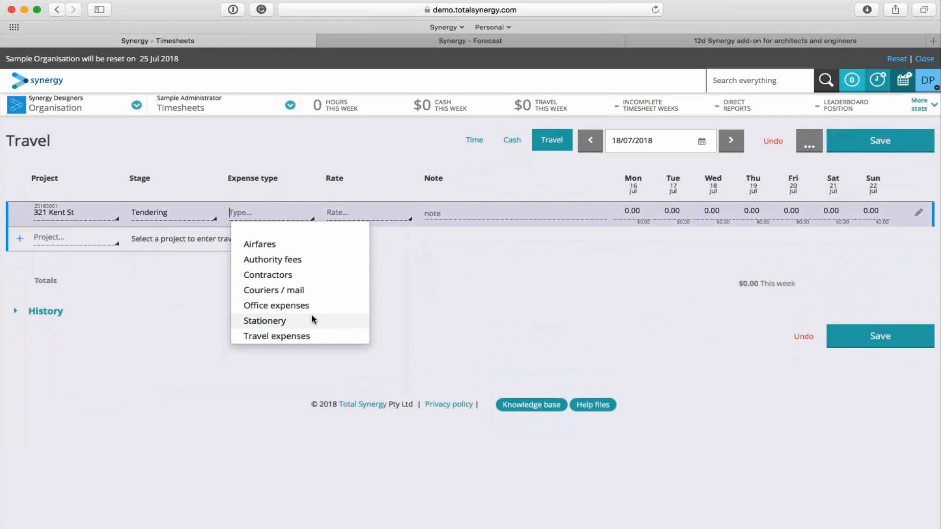
left_click(310, 335)
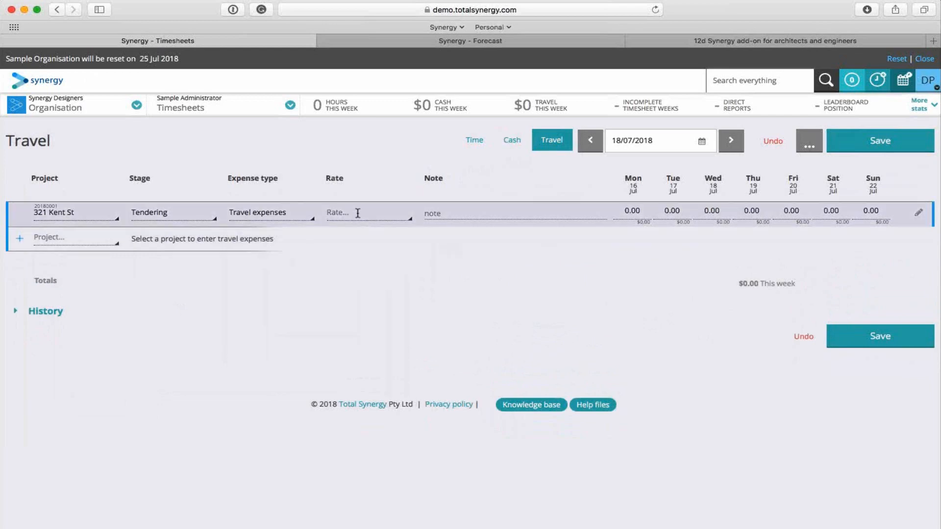
left_click(358, 213)
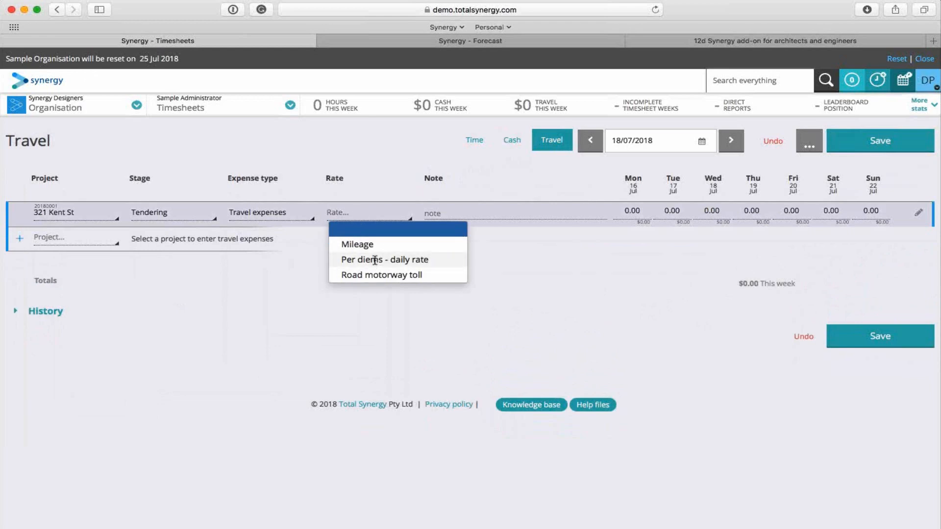
left_click(363, 244)
Enter the note "drive to site" and 27 on Tuesday for the Mileage line, and save the travel expenses.
left_click(450, 213)
type("drive to")
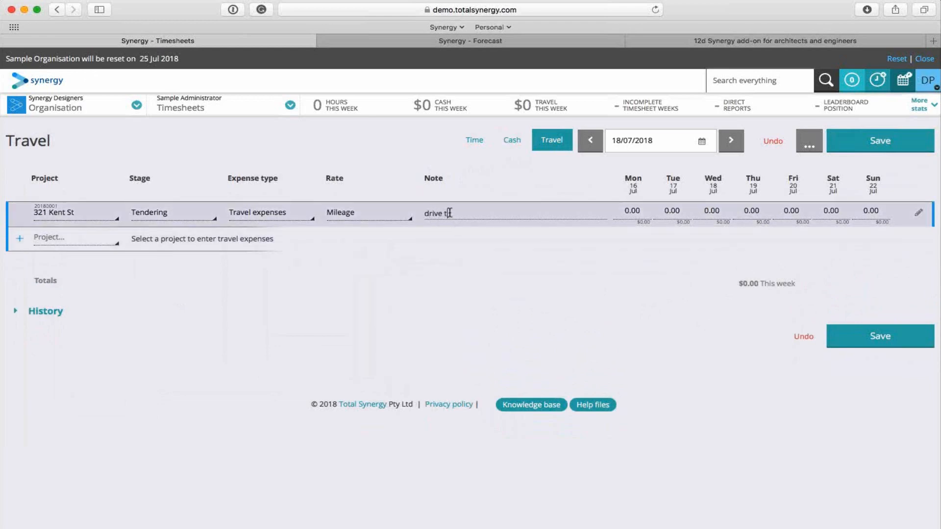
type(" site")
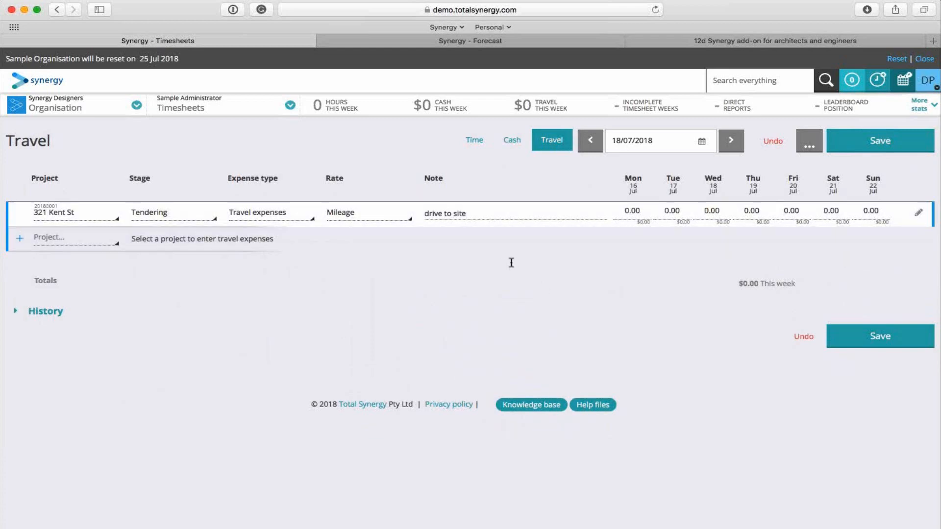
left_click(686, 212)
type("27")
left_click(641, 322)
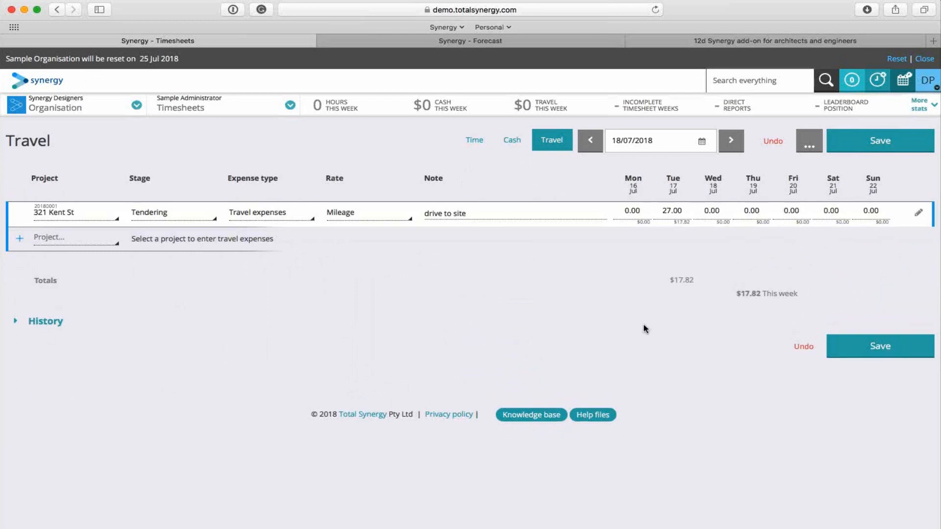
left_click_drag(669, 280, 699, 281)
left_click(709, 340)
left_click(882, 146)
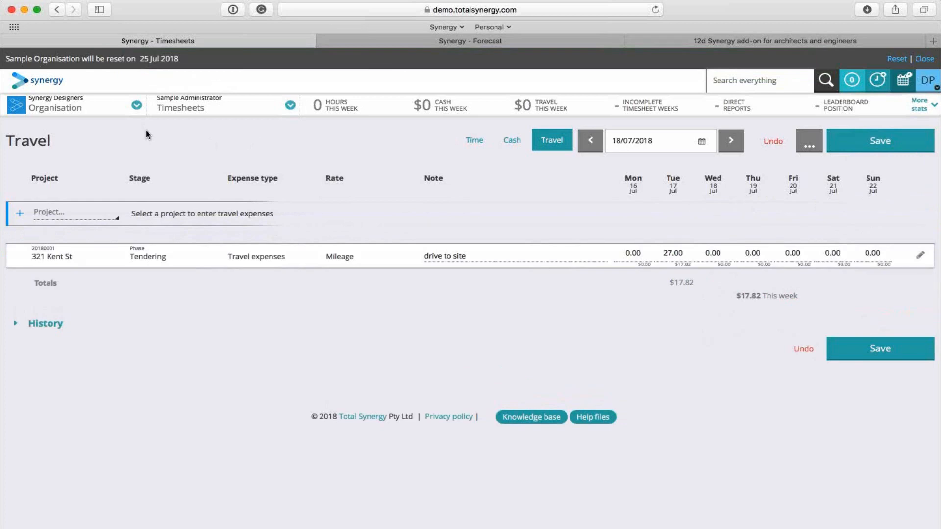
Create a new organisation bill with ABC Constructions as the bill contact and enter the bill number.
left_click(54, 107)
left_click(67, 283)
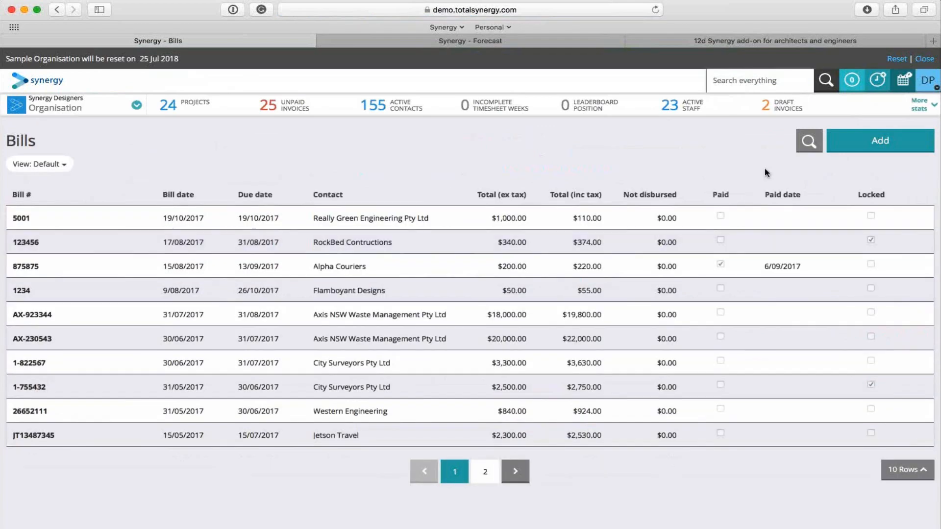
left_click(875, 141)
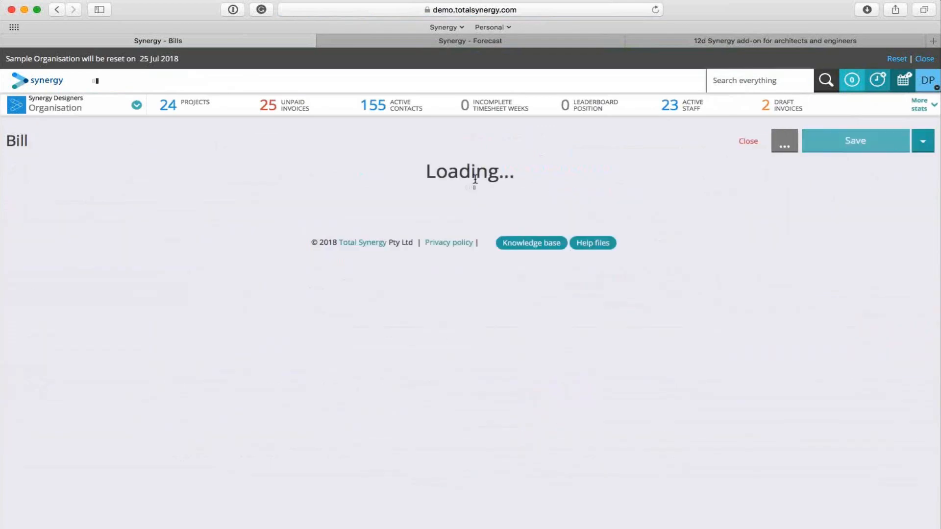
scroll(105, 235, "down", 5)
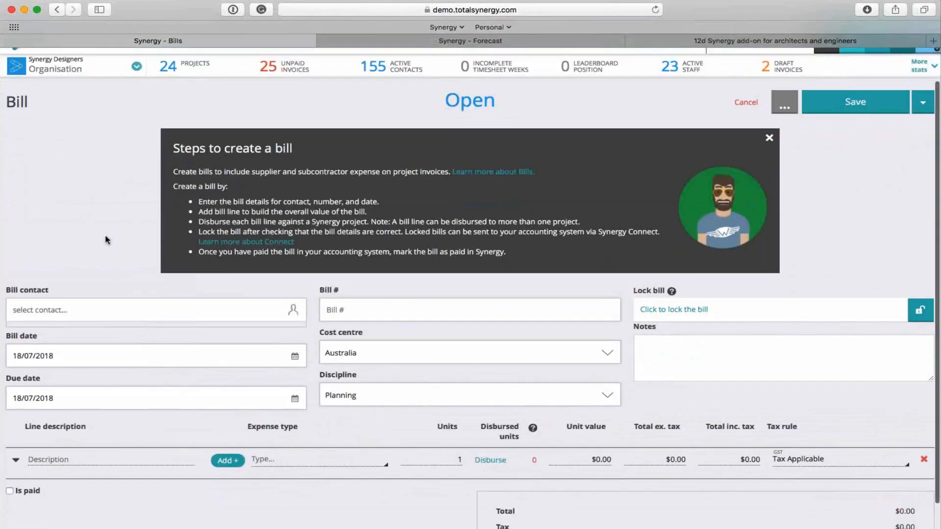
left_click(104, 271)
left_click(78, 305)
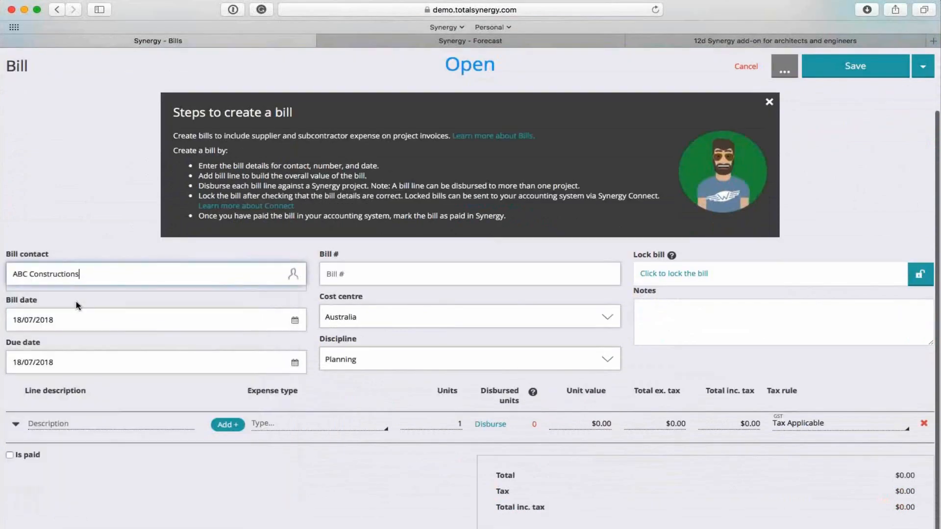
left_click(437, 288)
type("876543")
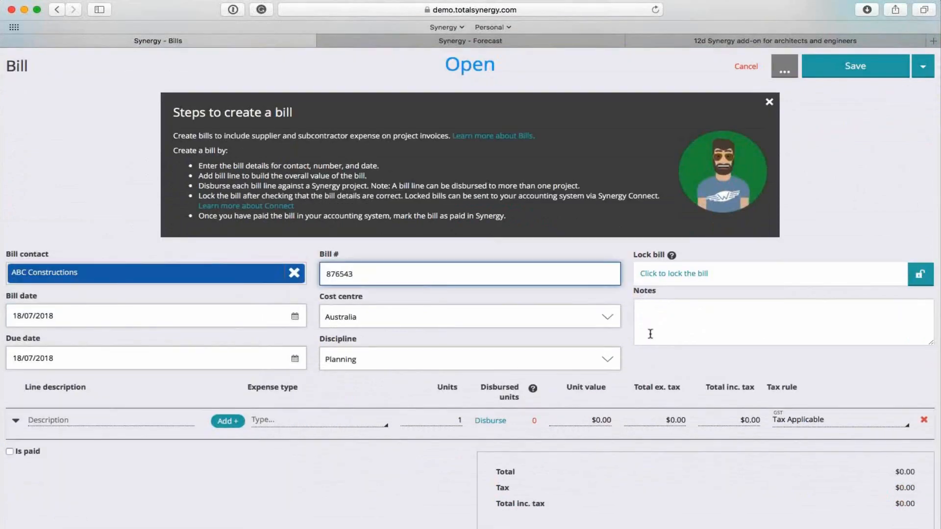
Fill in the first bill line with the description "Photography", the Contractors expense type and a unit value of $1,500.
left_click(158, 384)
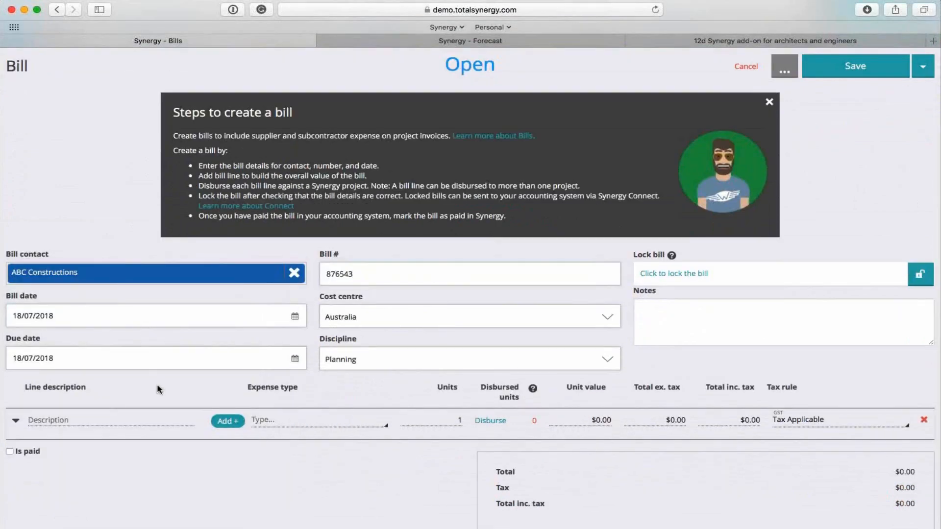
left_click(95, 421)
type("Photography")
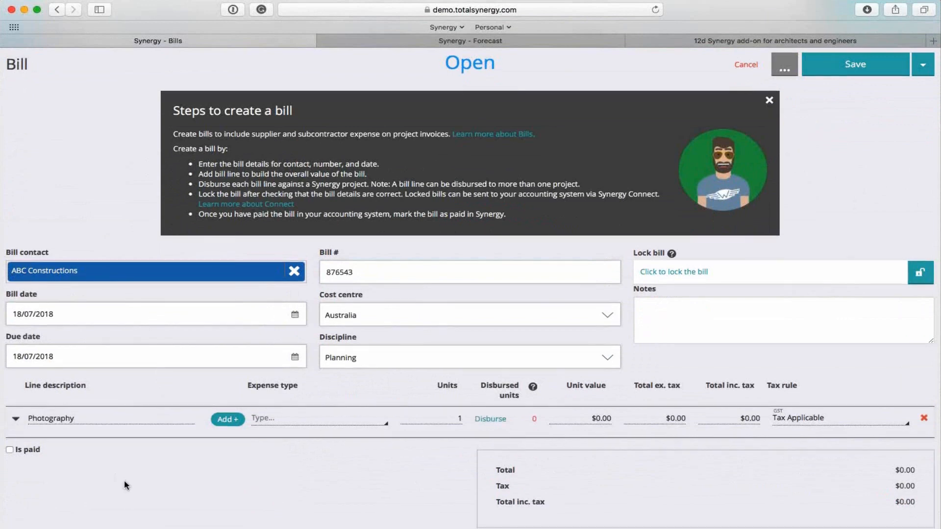
left_click(310, 416)
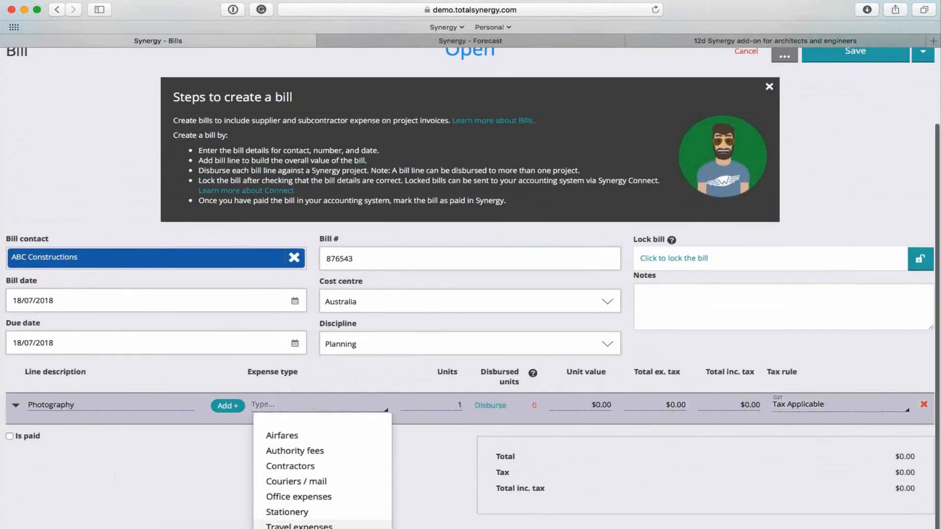
left_click(311, 469)
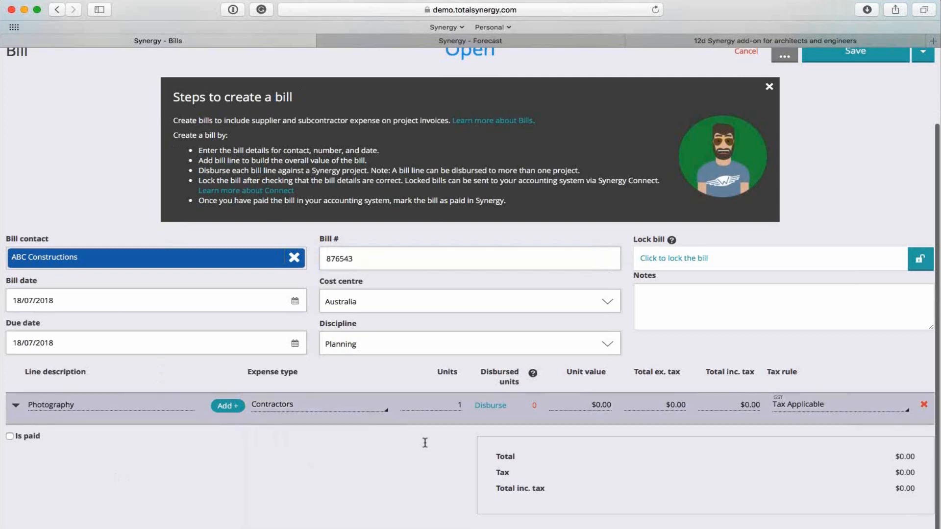
left_click(467, 405)
key("Tab")
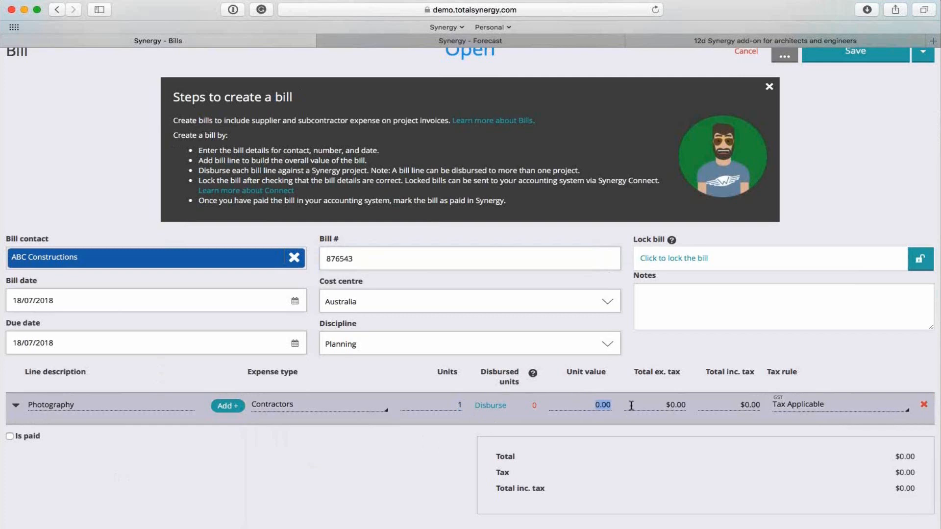
type("1500")
left_click(447, 472)
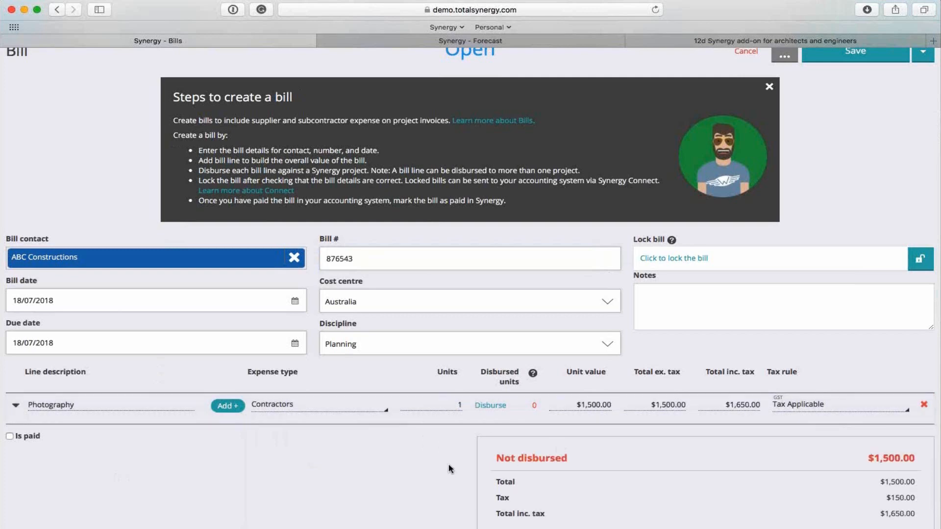
Add a second bill line described as "3 photo retouched" with 3 units at a unit value of $16.
left_click(228, 406)
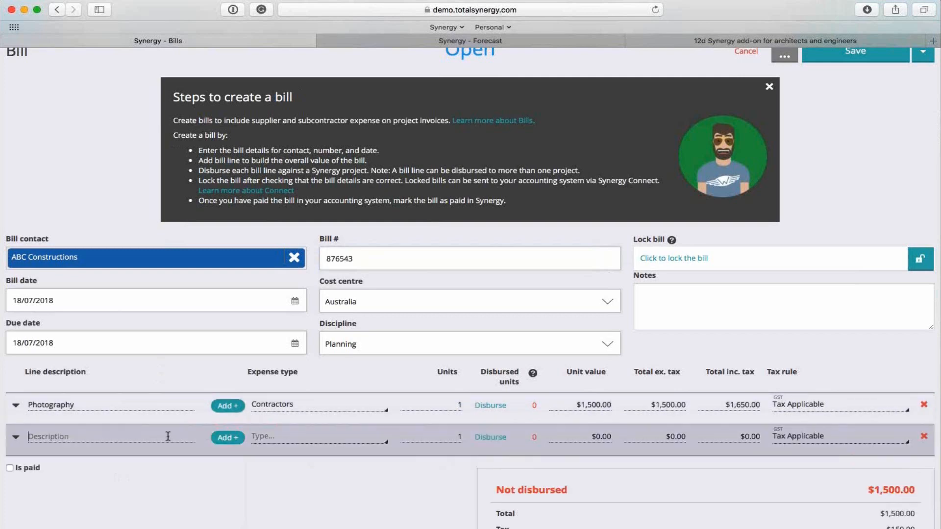
type("3 photo retouched")
key("Tab")
type("3")
key("Tab")
type("16")
left_click(355, 517)
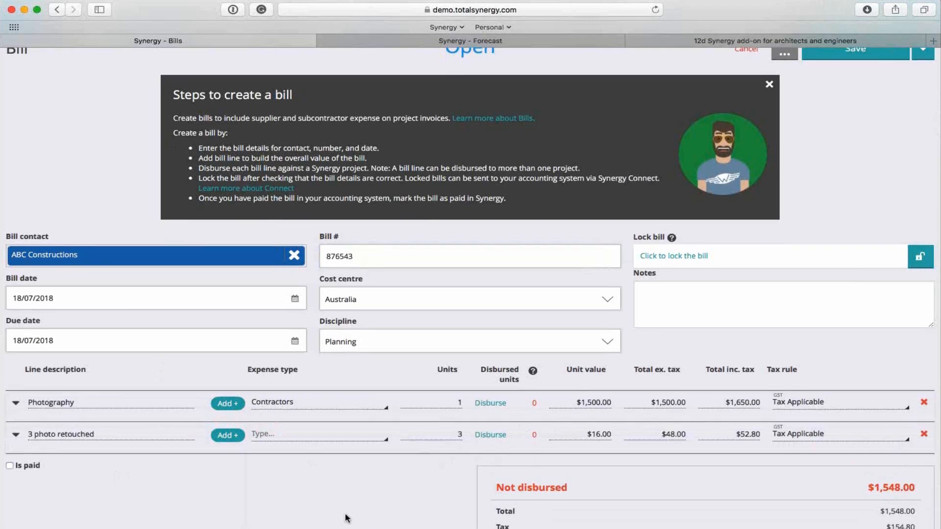
Add two project disbursement rows under the Photography line and one under the 3 photo retouched line.
scroll(346, 518, "down", 2)
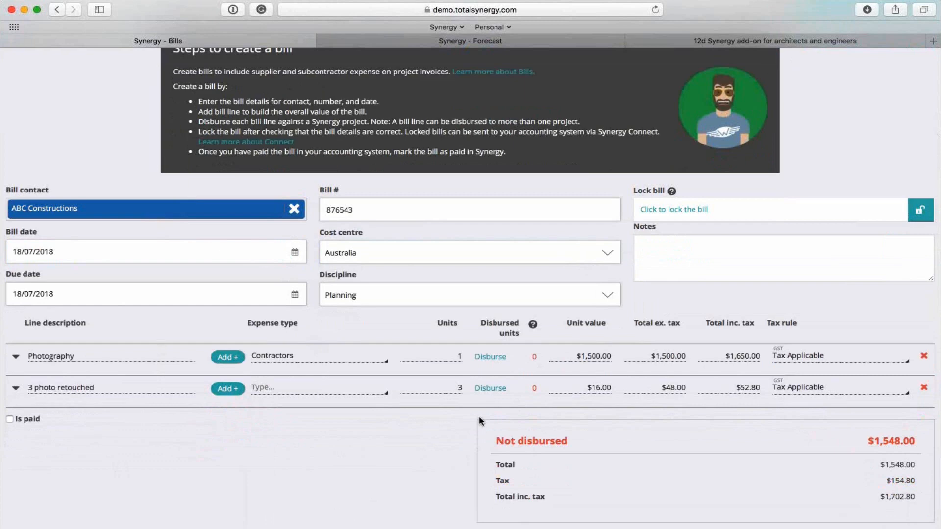
left_click(492, 358)
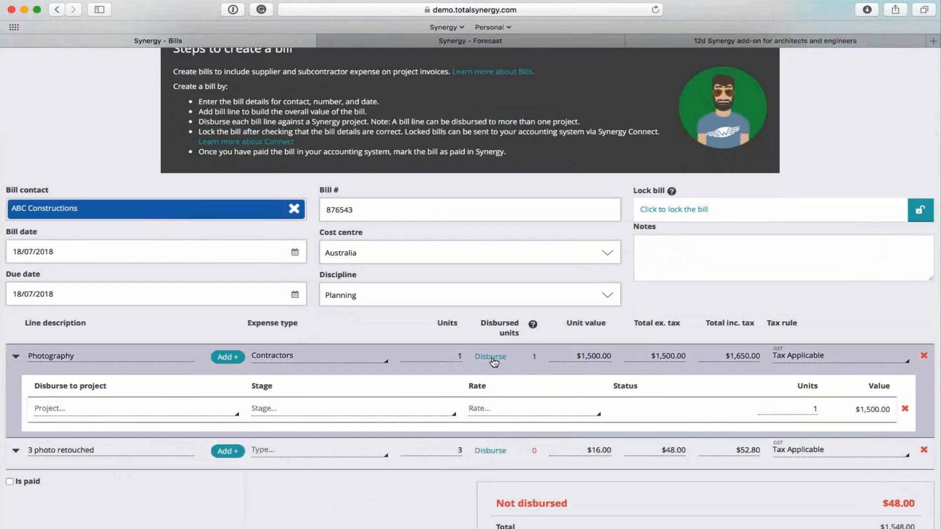
left_click(506, 460)
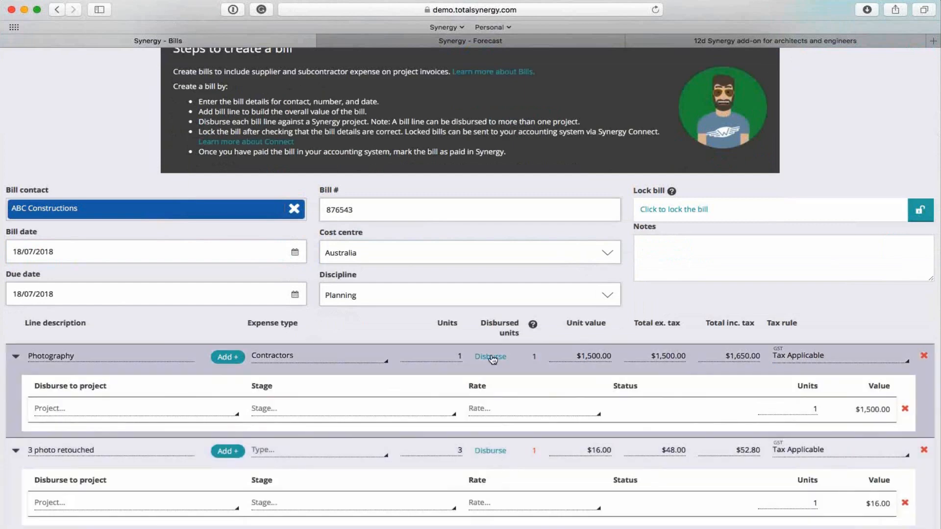
left_click(492, 358)
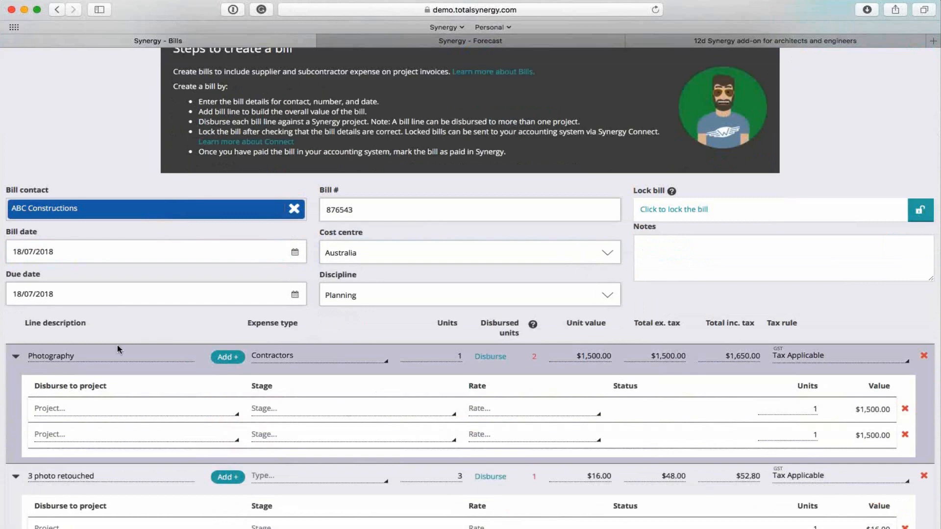
left_click(142, 412)
left_click(108, 500)
left_click(309, 412)
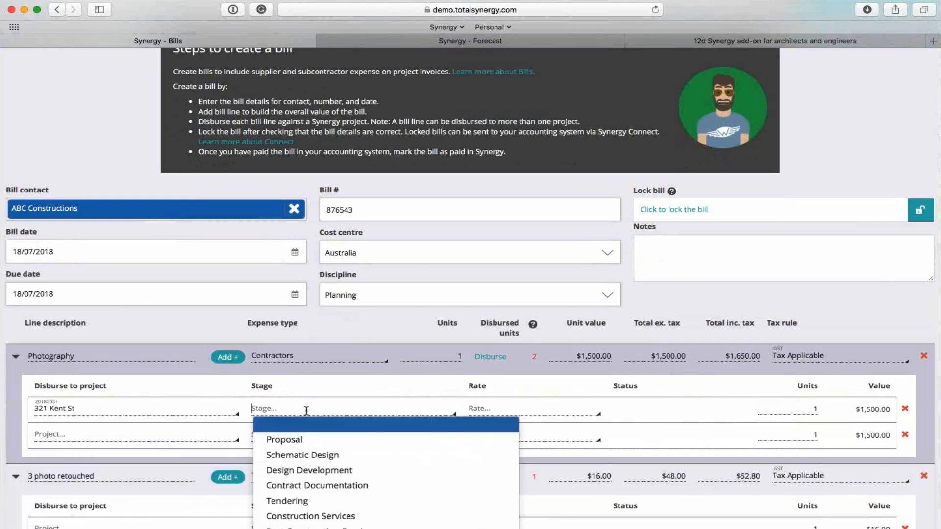
left_click(311, 454)
left_click(508, 408)
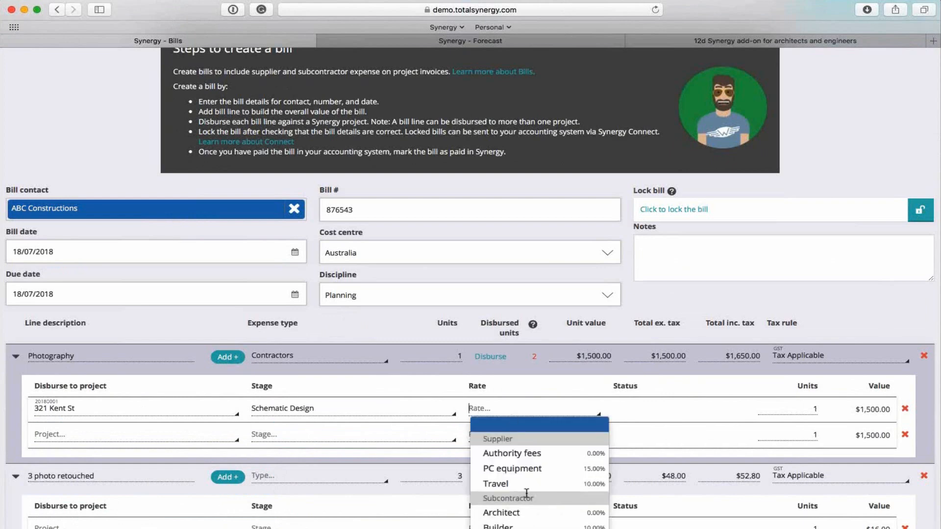
scroll(526, 494, "down", 1)
scroll(527, 494, "down", 3)
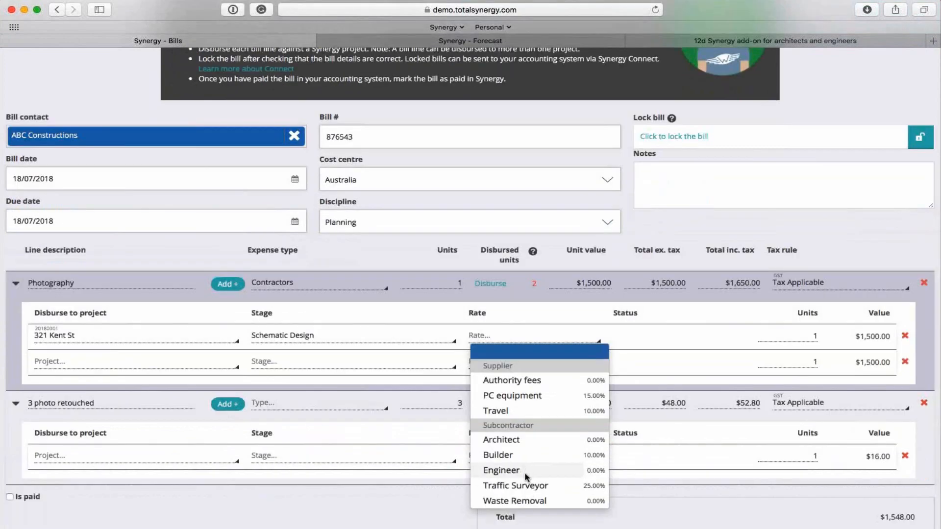
left_click(516, 440)
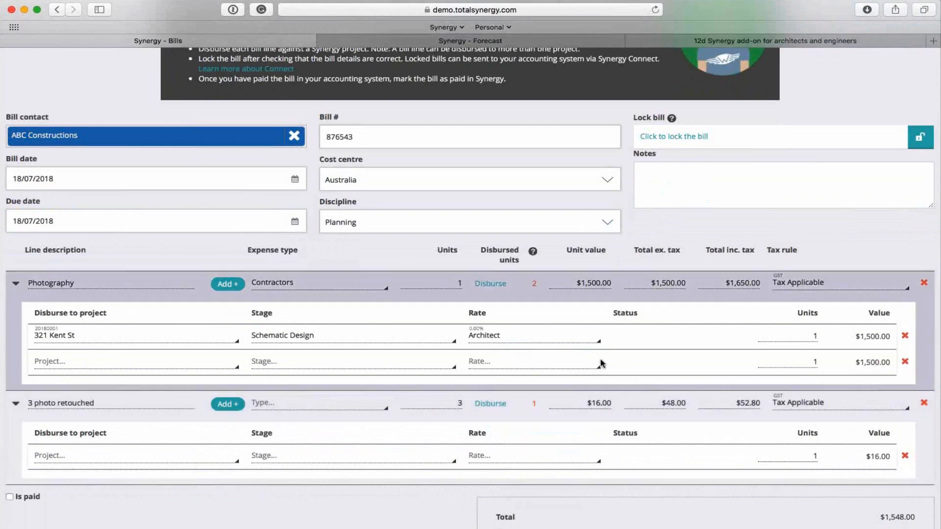
double_click(814, 336)
type("0.5")
Disburse the other 0.5 units of Photography to Airport hotel - Mascot with the Schematic design stage and the Architect rate.
left_click(80, 364)
left_click(132, 477)
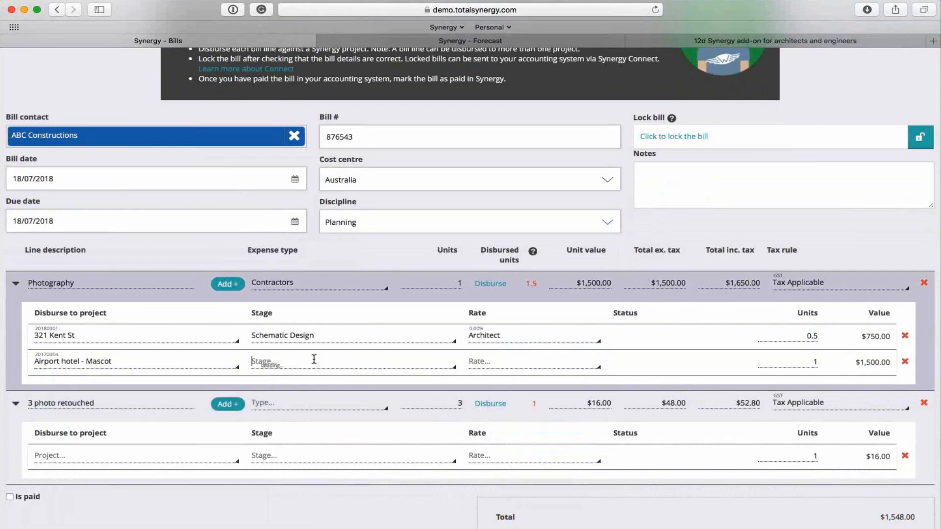
left_click(316, 362)
key("Return")
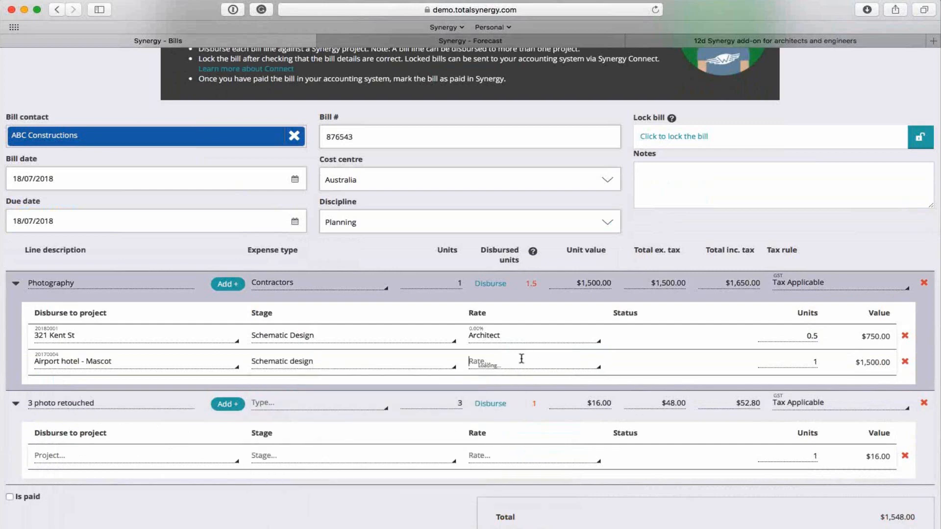
left_click(521, 362)
left_click(522, 468)
key("Tab")
type("0.5")
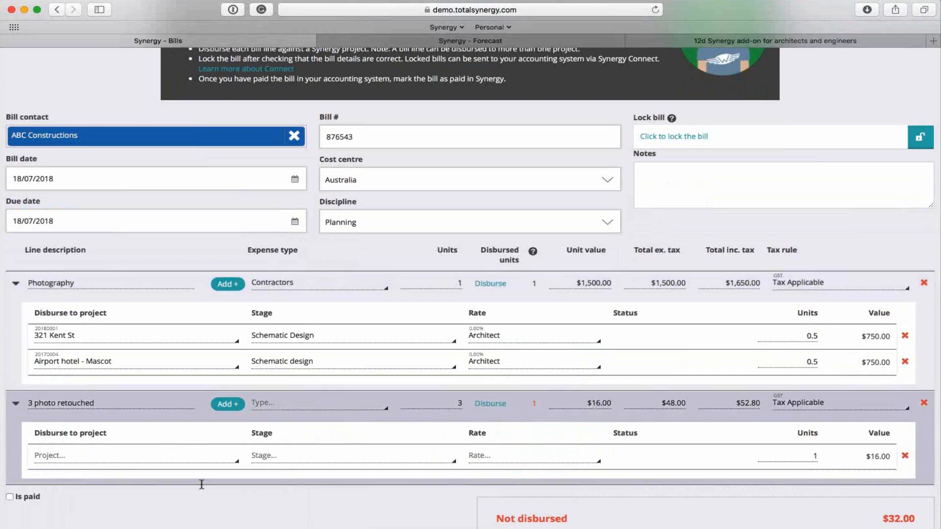
left_click(167, 455)
scroll(128, 499, "down", 3)
scroll(128, 500, "up", 5)
left_click(128, 527)
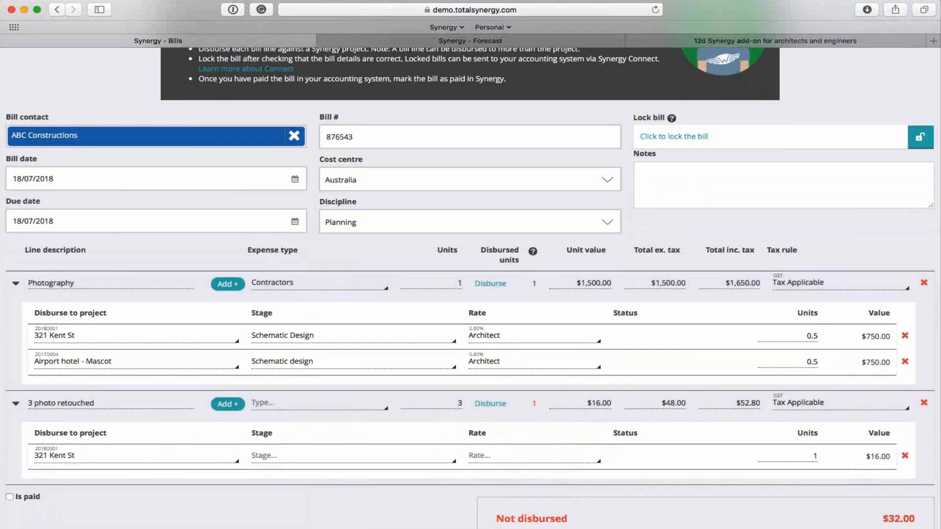
left_click(293, 461)
left_click(303, 502)
left_click(510, 458)
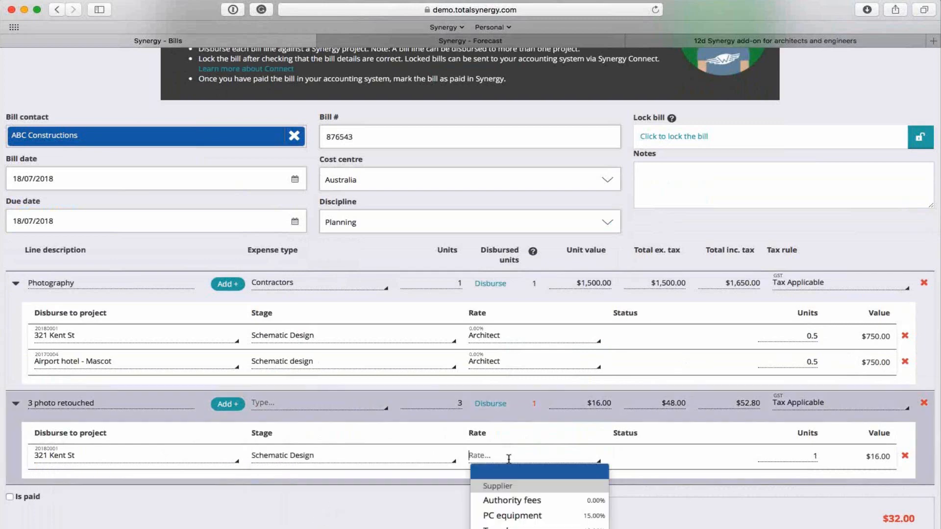
scroll(382, 484, "down", 1)
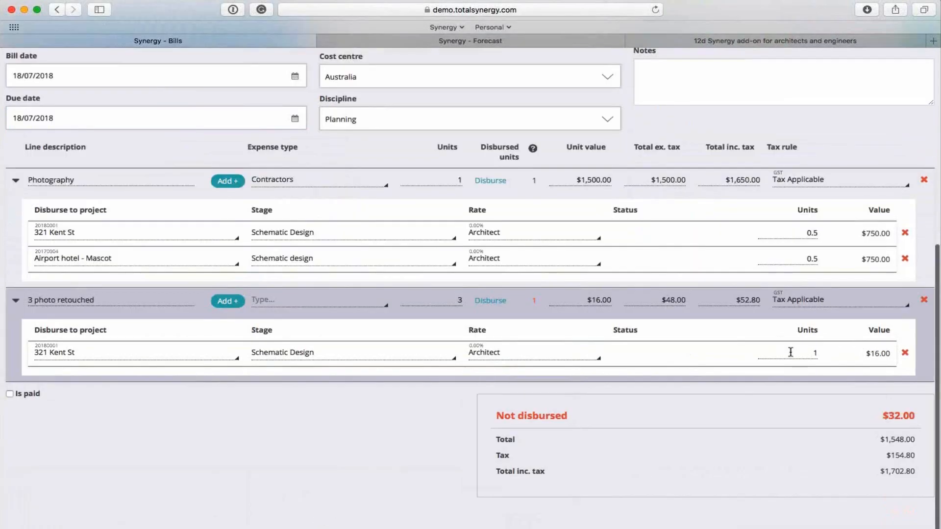
left_click_drag(791, 353, 847, 353)
type("3")
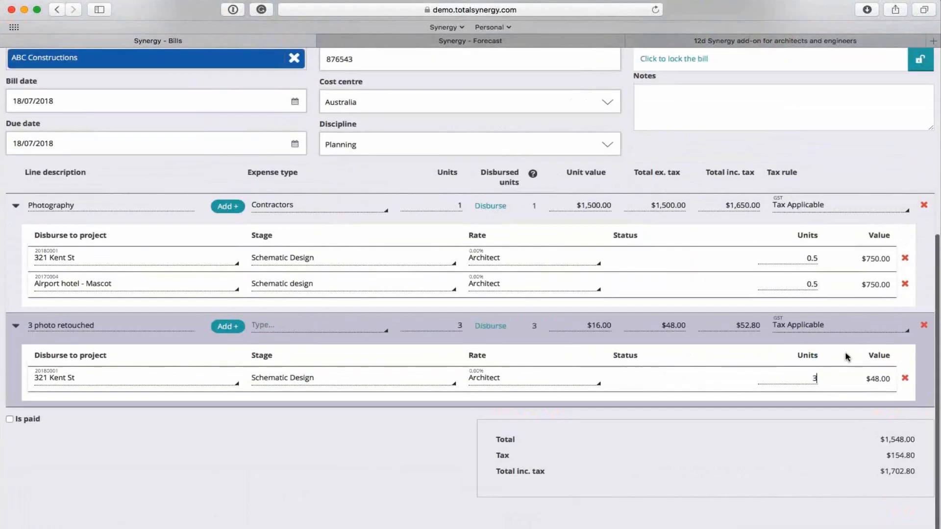
left_click(348, 469)
Set the 3 photo retouched line's expense type to Contractors and save the bill.
scroll(895, 83, "up", 2)
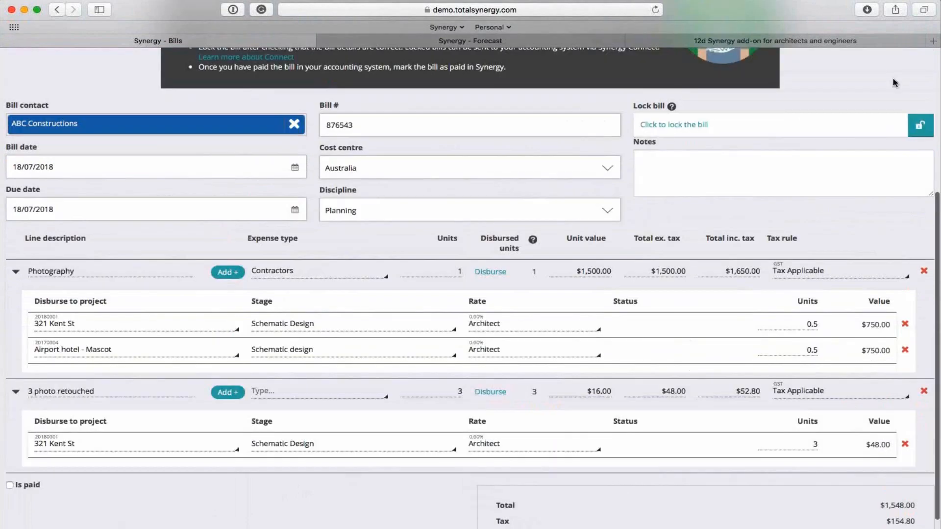
scroll(895, 83, "up", 2)
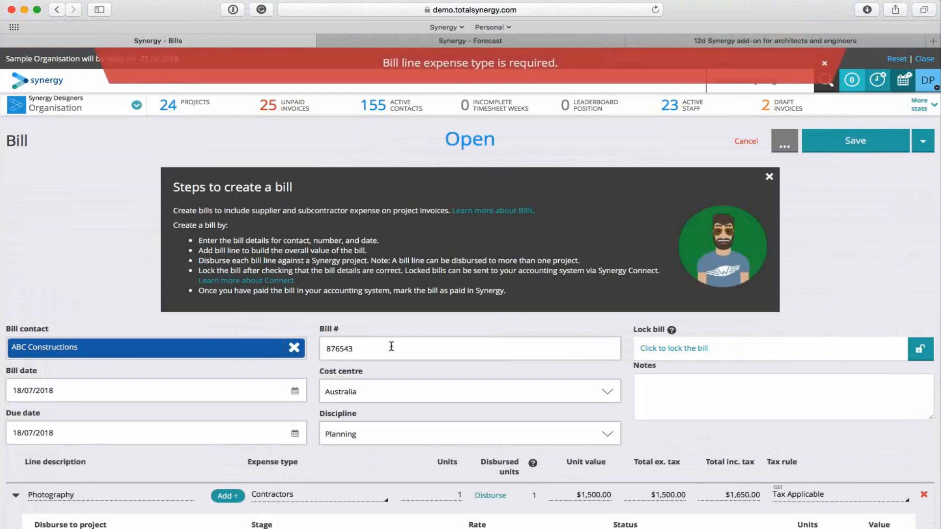
scroll(461, 468, "down", 4)
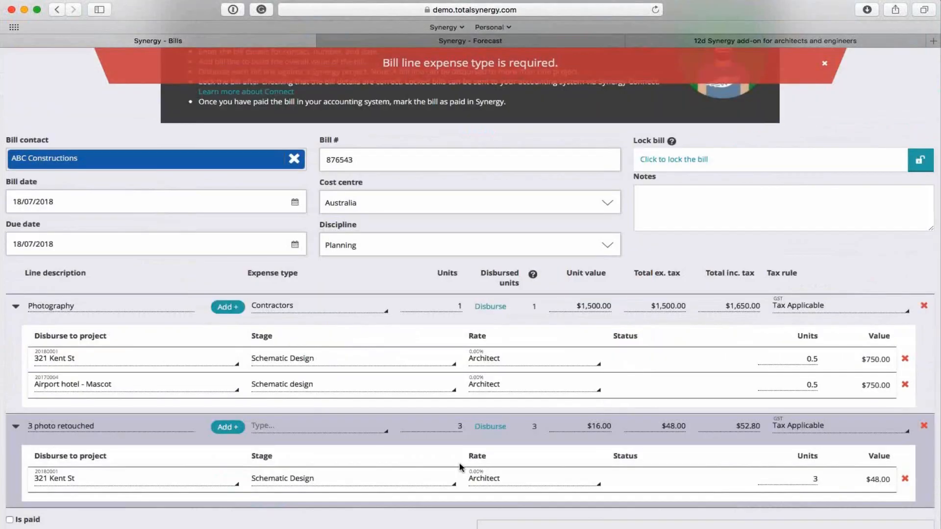
left_click(309, 426)
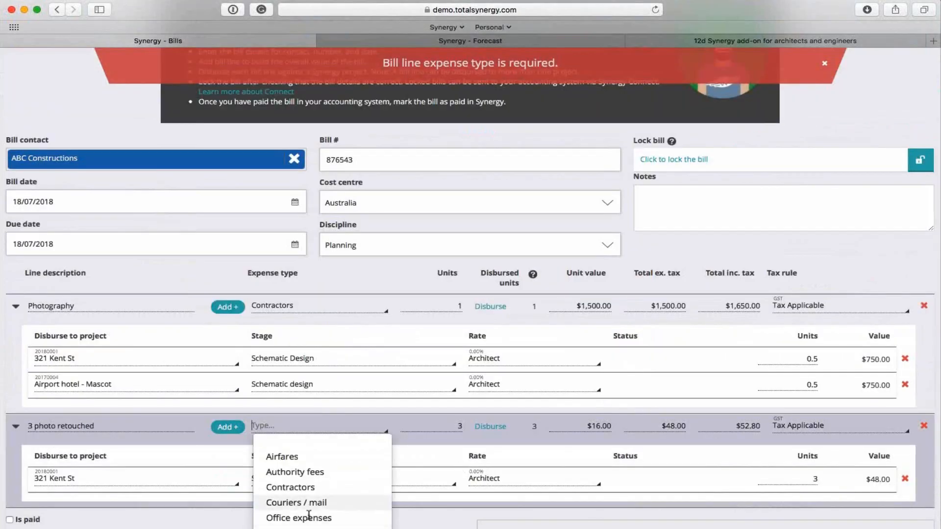
left_click(297, 488)
scroll(544, 364, "up", 5)
left_click(825, 62)
left_click(856, 141)
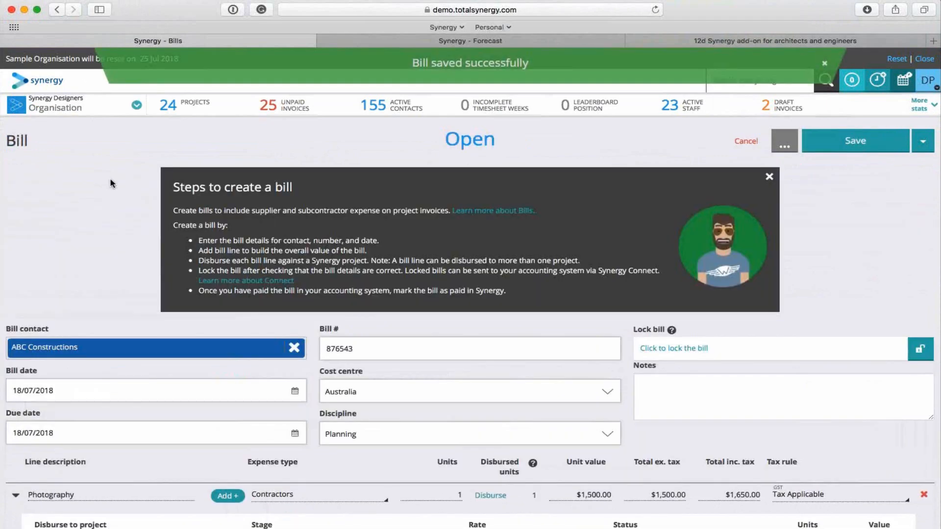
left_click(195, 104)
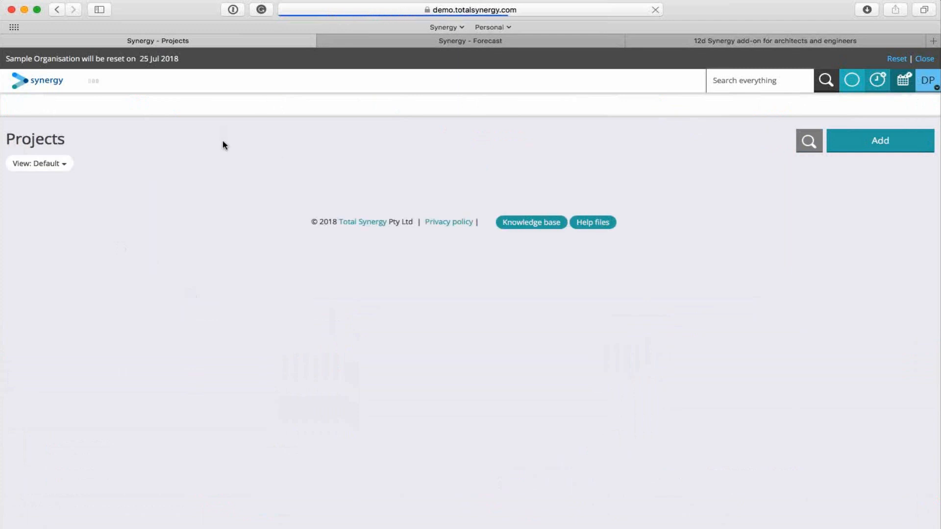
left_click(141, 207)
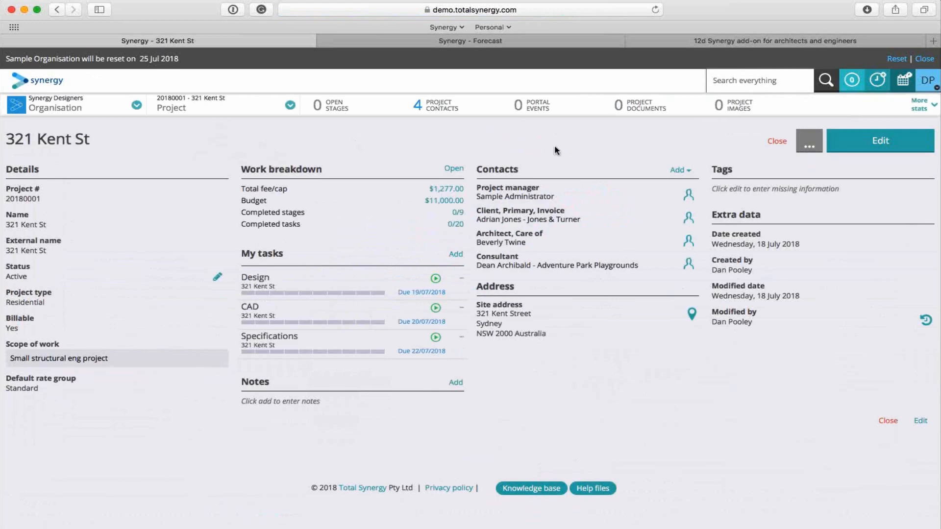
left_click(923, 107)
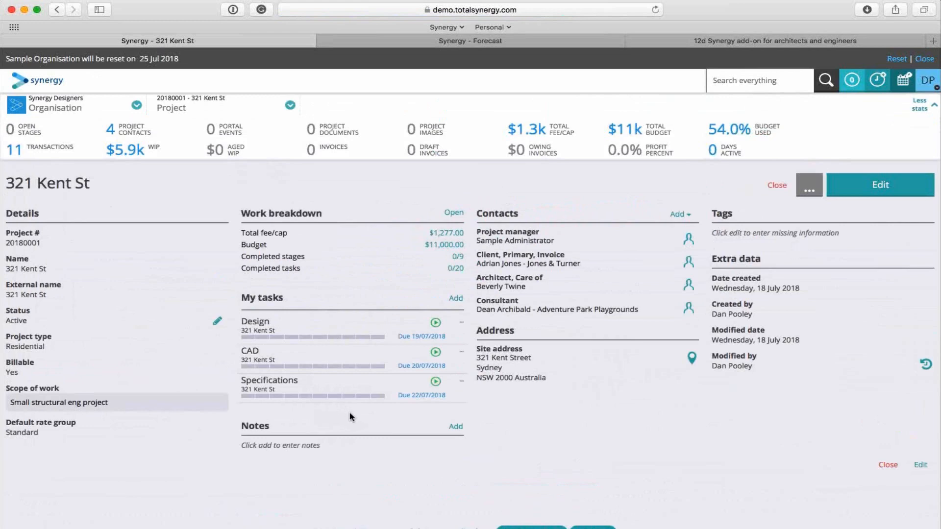
left_click(375, 144)
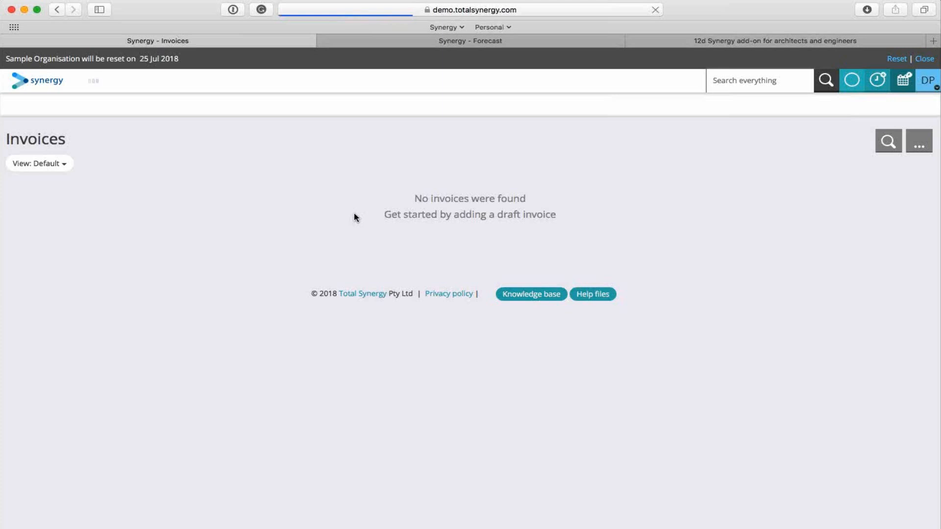
left_click(470, 245)
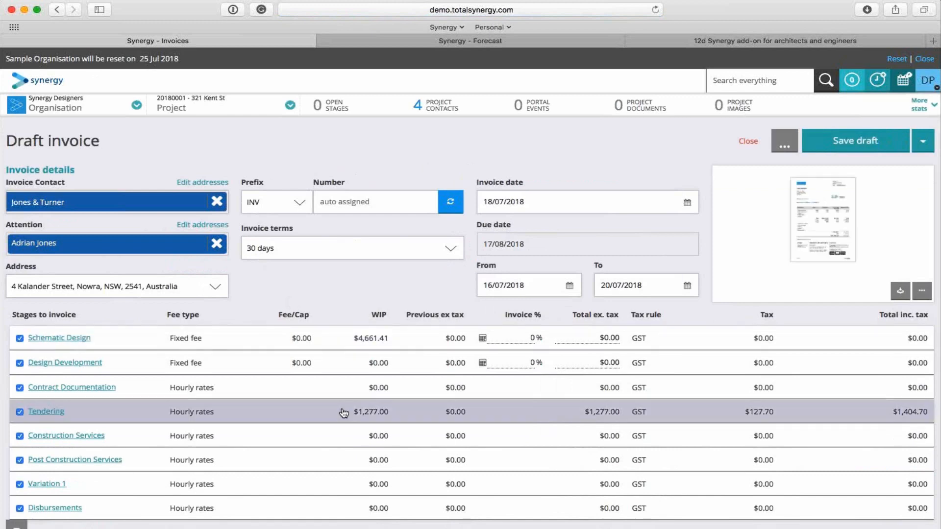
Try to set the Schematic Design stage's total ex. tax to 4661 on the draft invoice and save the stage.
left_click(76, 342)
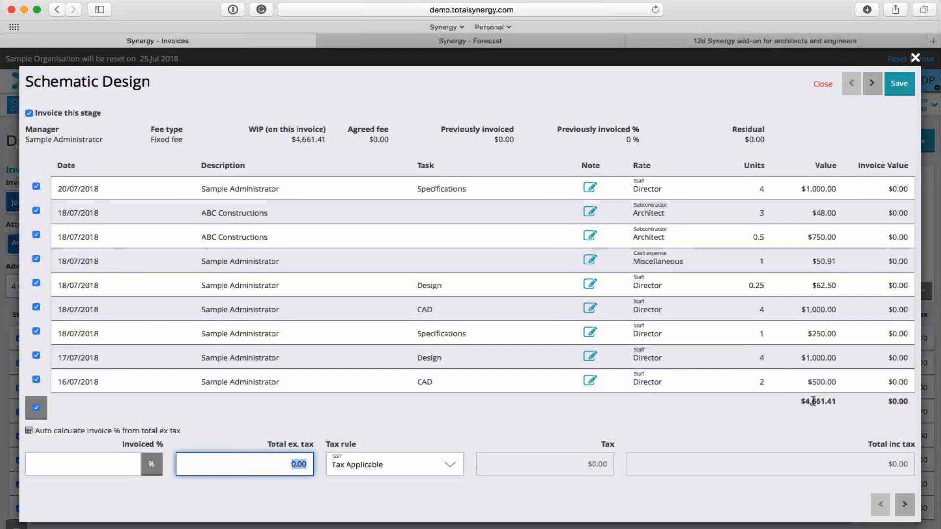
left_click(283, 464)
type("4")
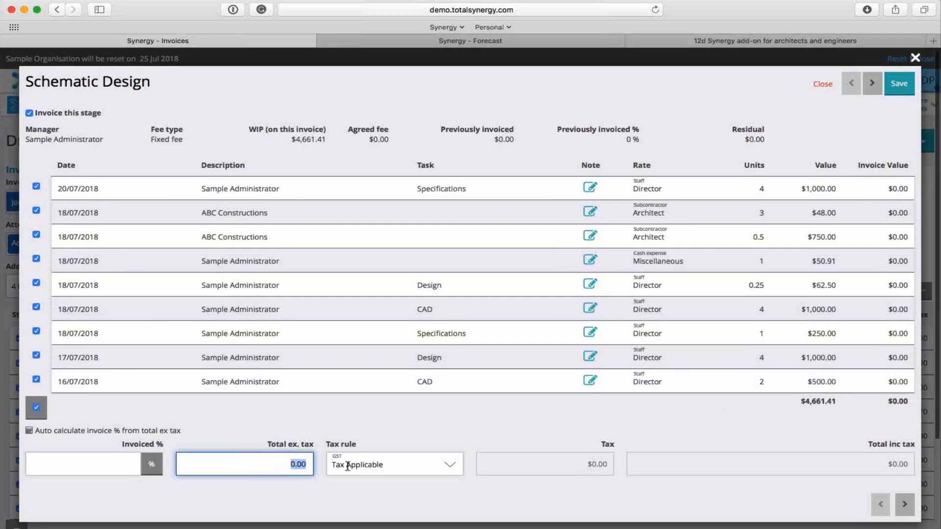
type("661")
left_click(345, 495)
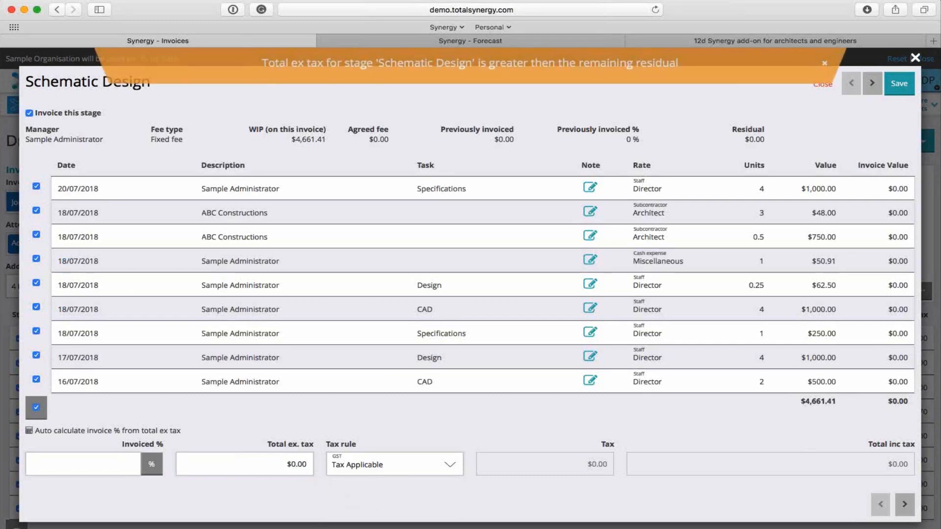
left_click(825, 67)
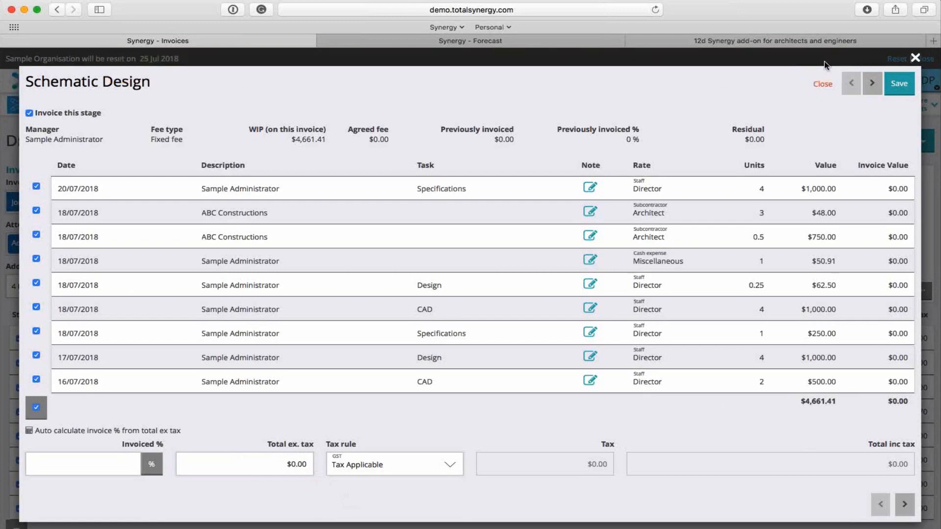
left_click(899, 84)
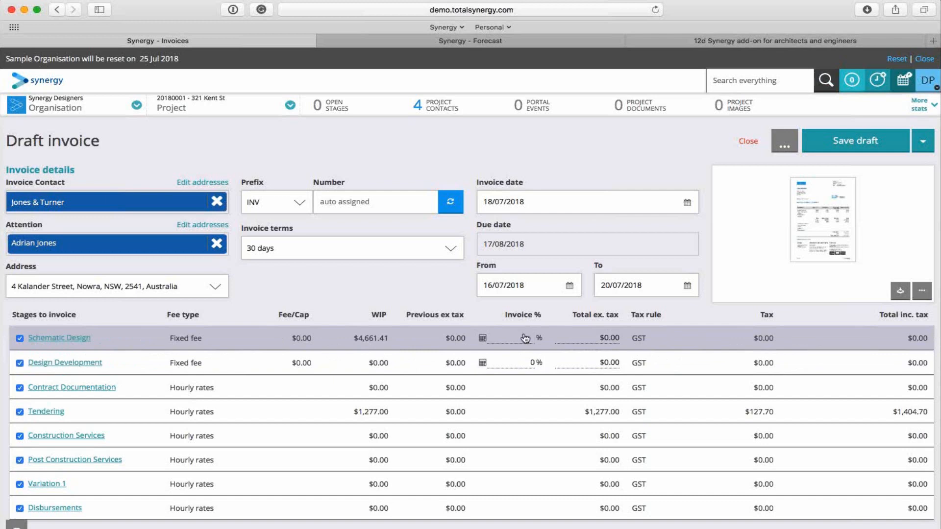
left_click(460, 112)
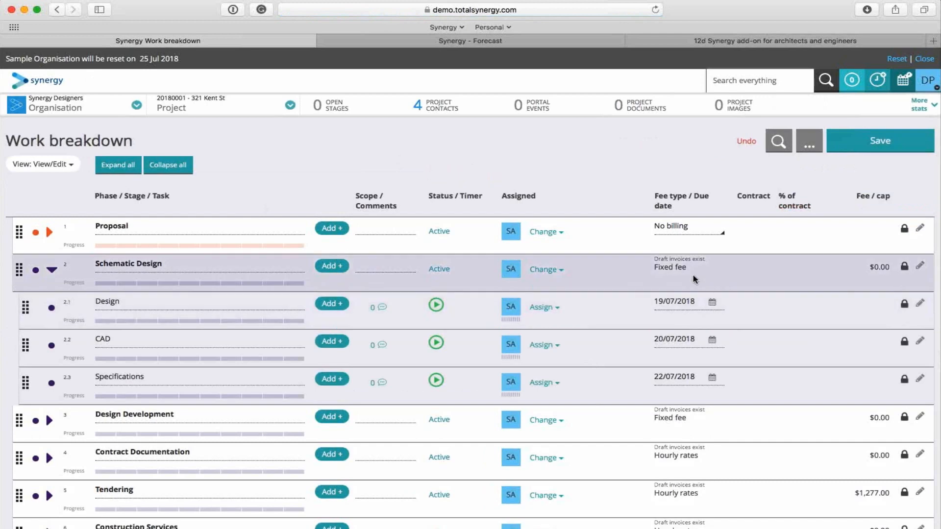
scroll(675, 381, "down", 3)
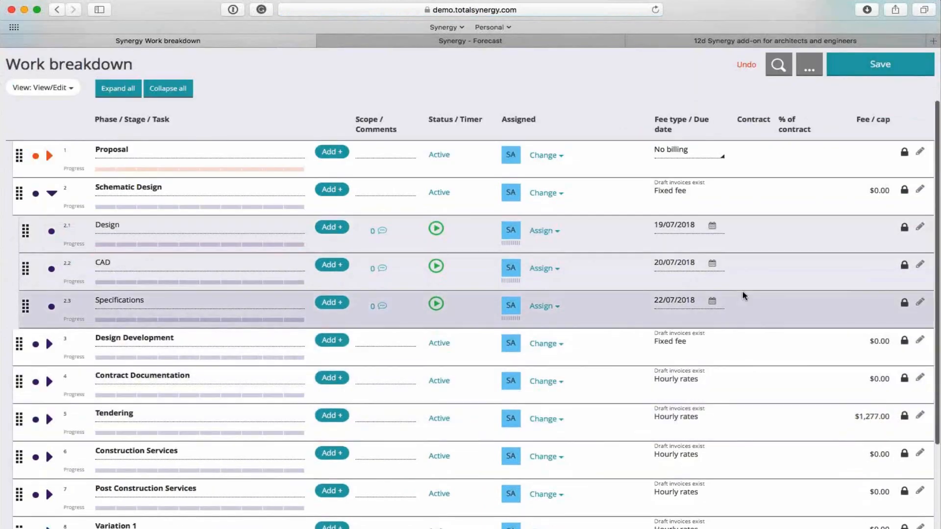
scroll(743, 297, "up", 3)
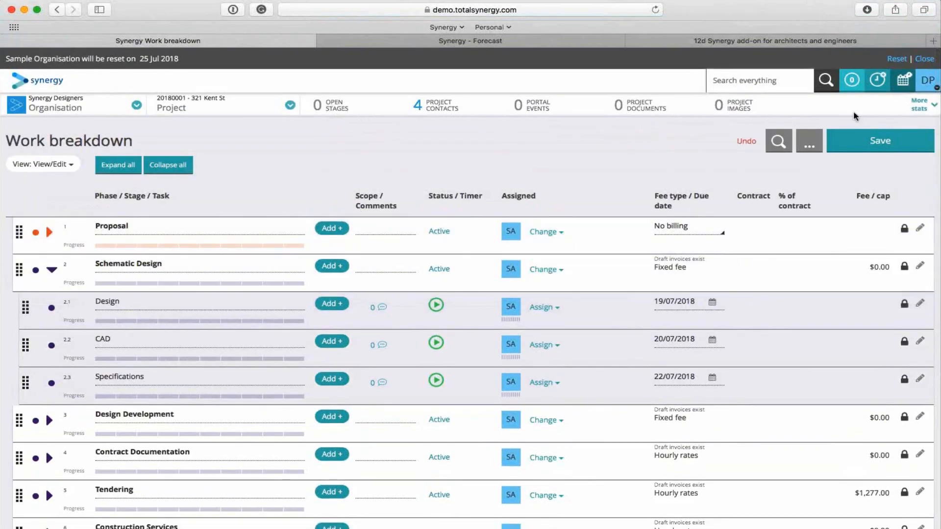
Open the project's invoices and delete the existing draft invoice.
left_click(920, 103)
left_click(447, 149)
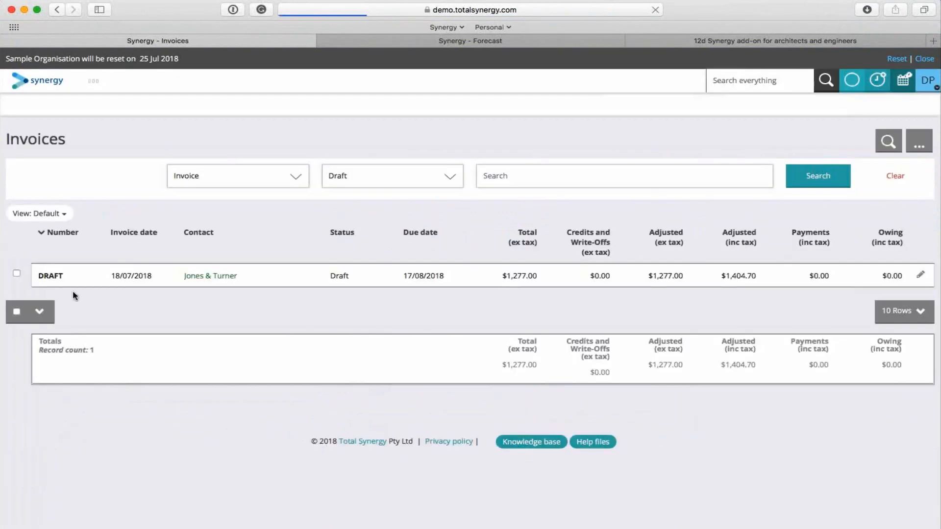
left_click(17, 274)
left_click(40, 311)
left_click(41, 338)
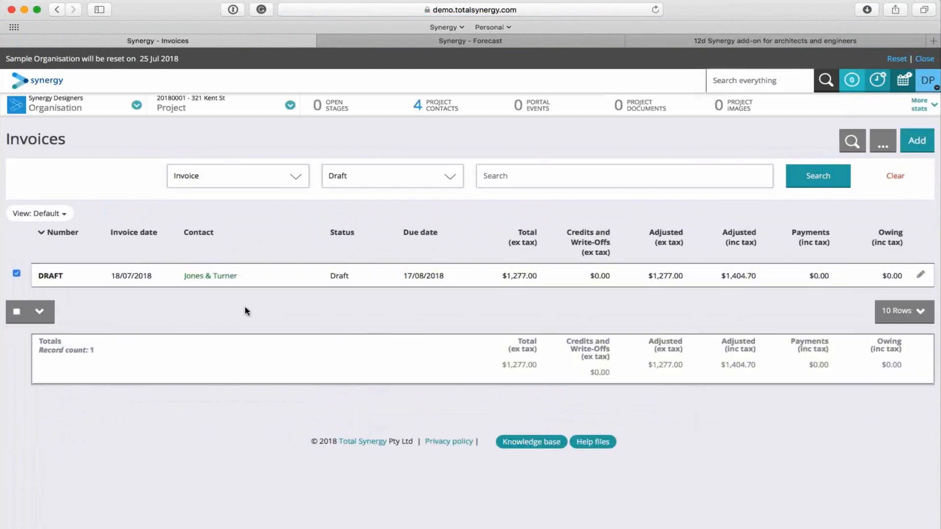
left_click(49, 316)
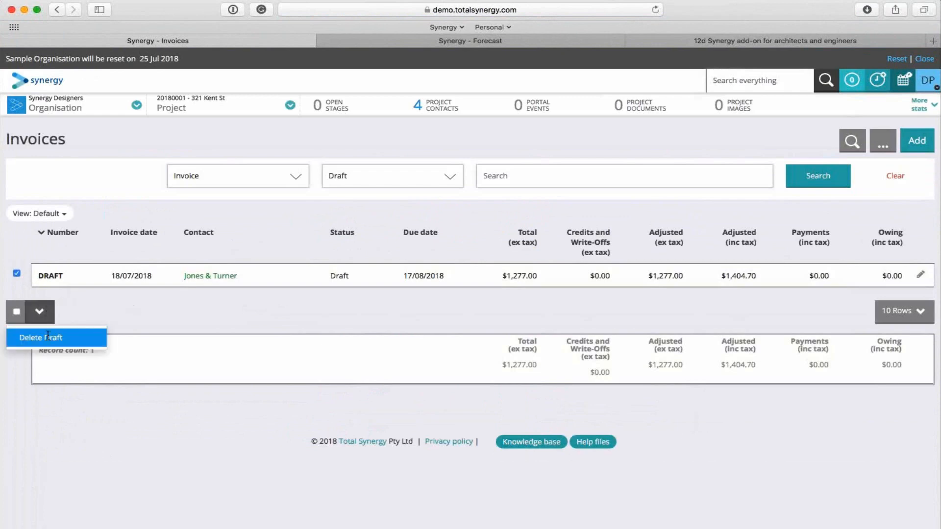
left_click(48, 336)
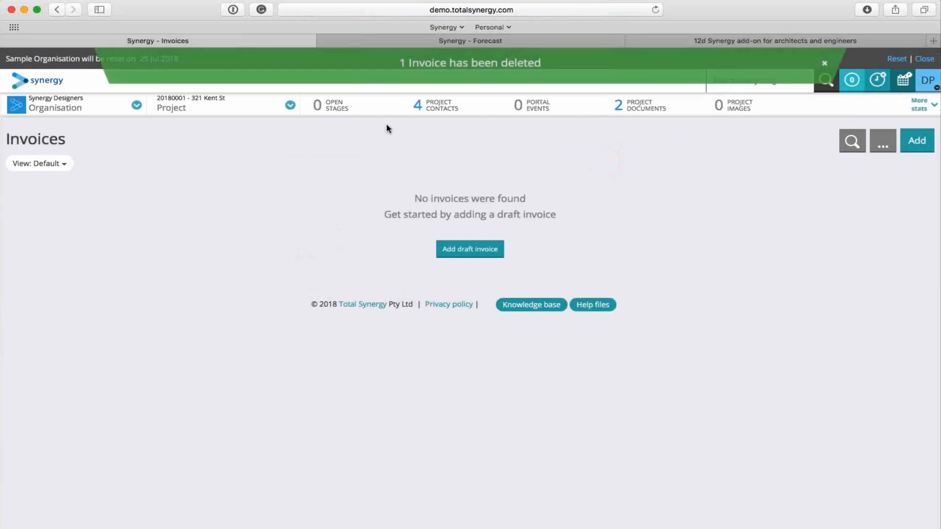
In the project's work breakdown, set the Schematic Design fee to $15,000 and the Design Development fee to $11,000, and save.
left_click(333, 120)
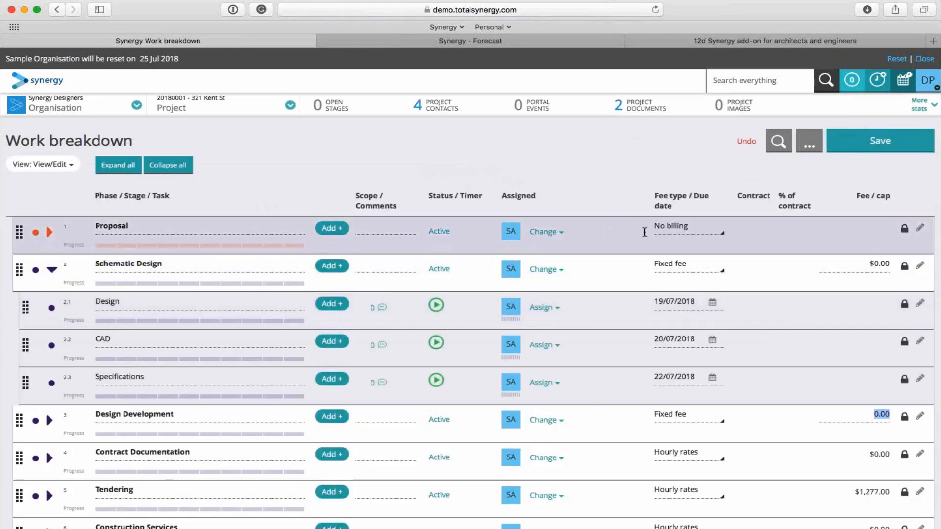
left_click(837, 267)
type("15000")
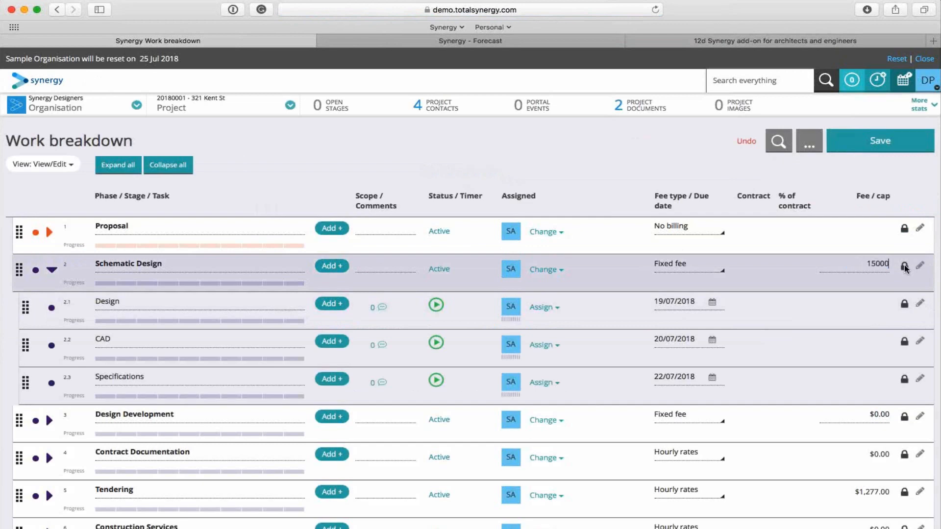
left_click(816, 270)
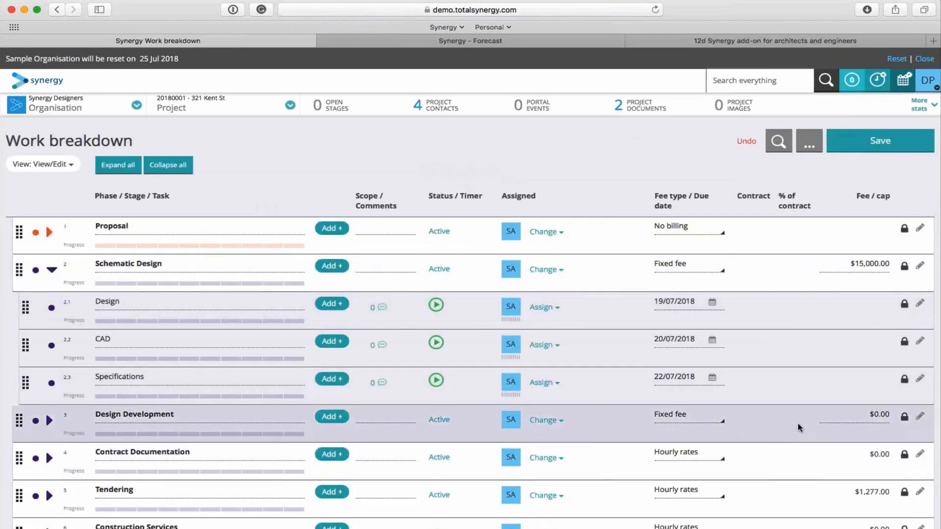
left_click(877, 416)
type("11,000")
left_click(773, 444)
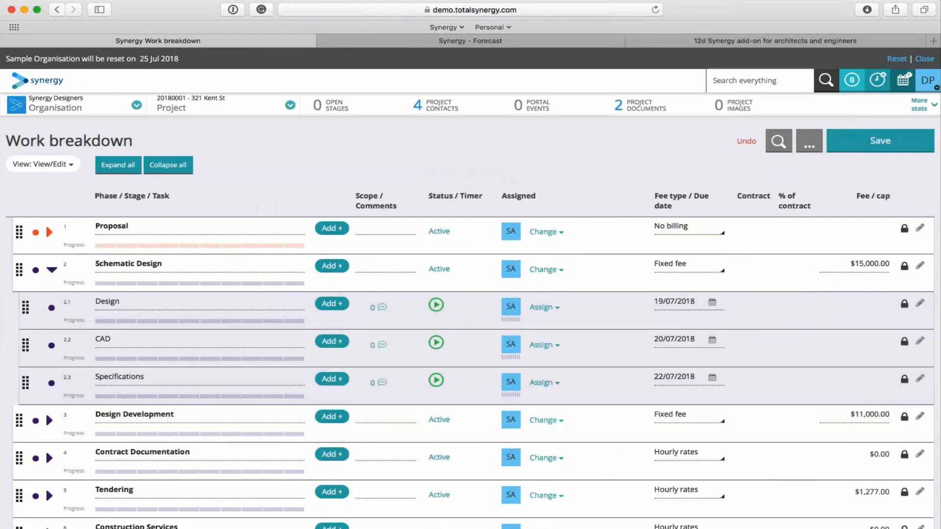
left_click(878, 142)
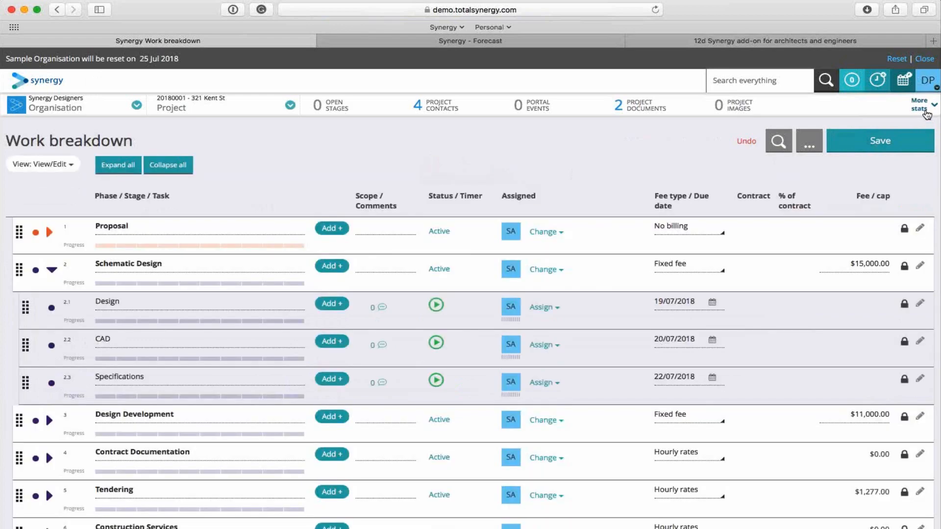
Create a new draft invoice for the project, keeping the invoice date 18/07/2018.
left_click(924, 108)
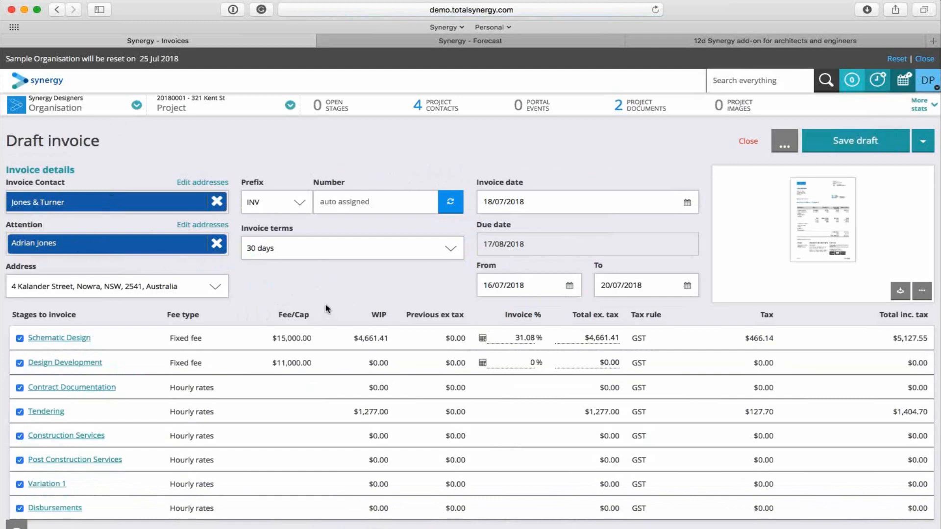
left_click(547, 204)
left_click(564, 161)
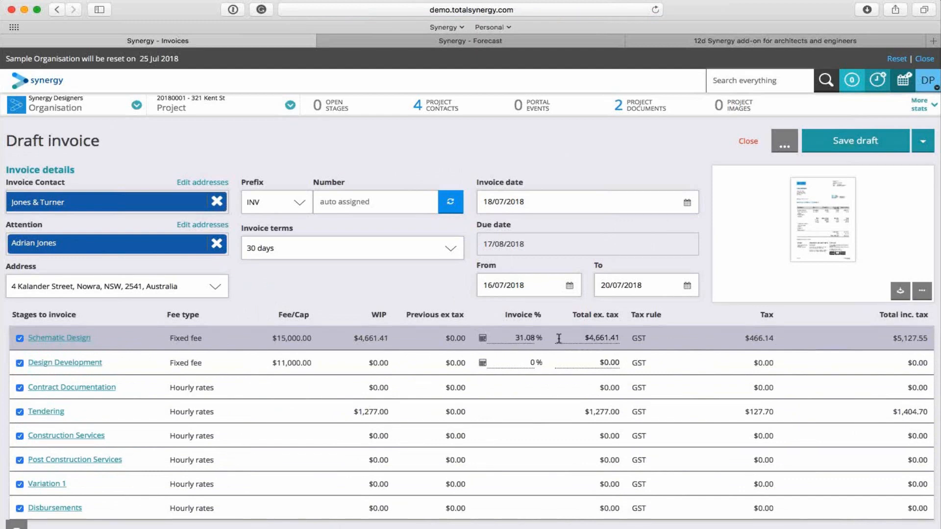
Set the Schematic Design stage to 50% invoiced, check its transactions and save the stage.
left_click(520, 337)
type("50")
left_click(418, 297)
left_click(66, 339)
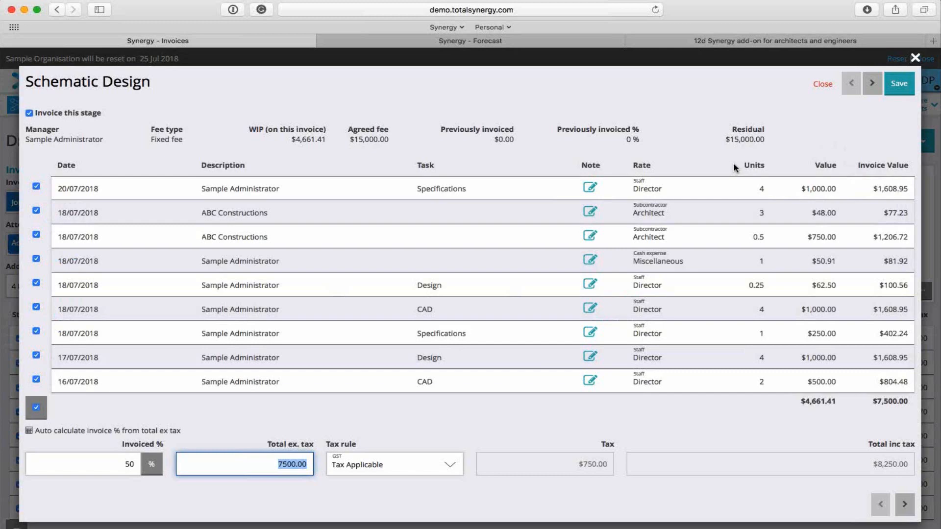
left_click(908, 90)
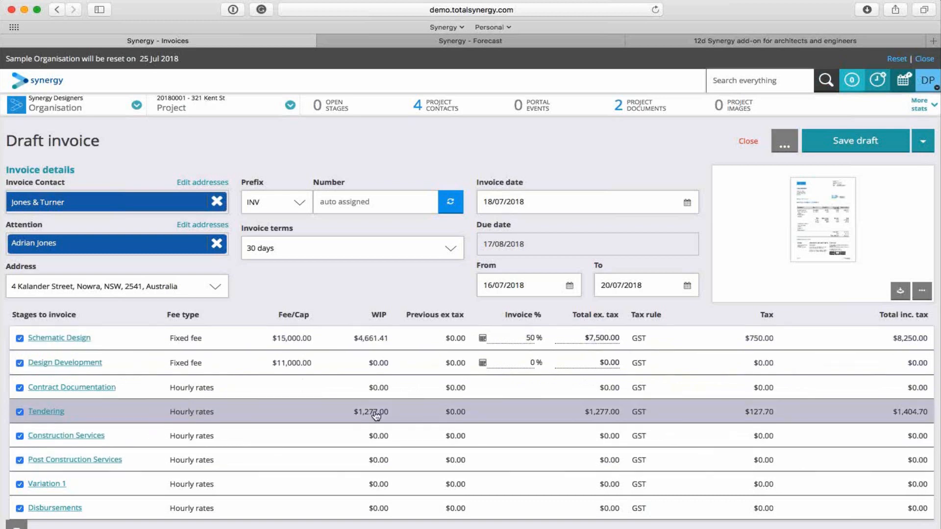
Set the Tendering stage's invoice units to 29 for Mileage and 4 for Director, then save the stage and the draft invoice.
left_click(51, 413)
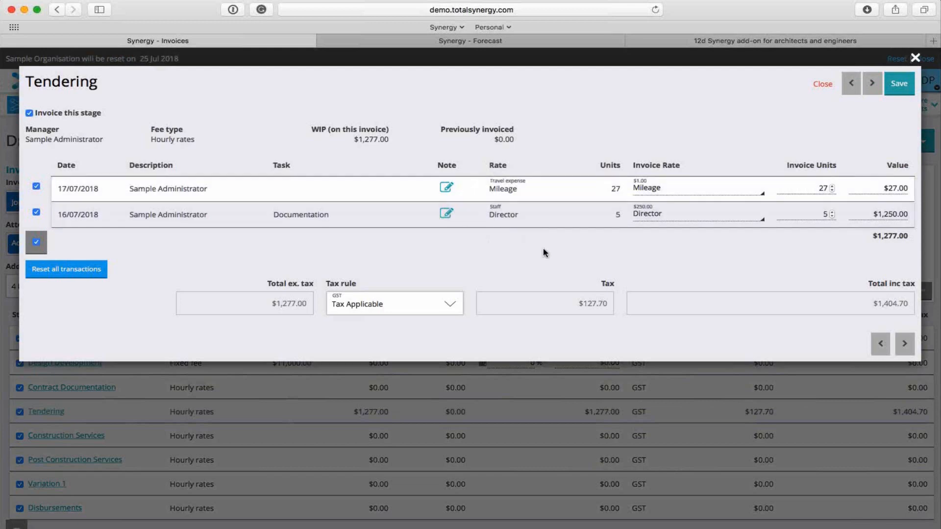
left_click(832, 186)
left_click(831, 187)
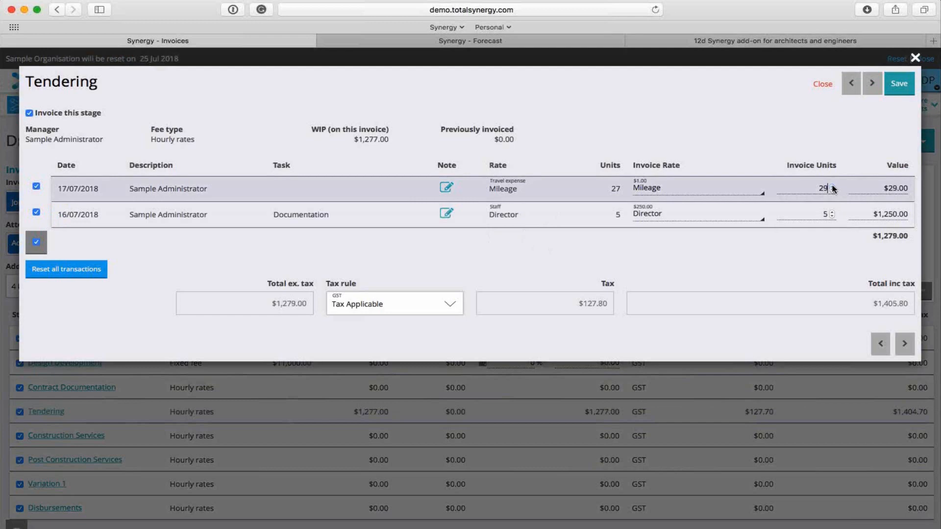
left_click(832, 216)
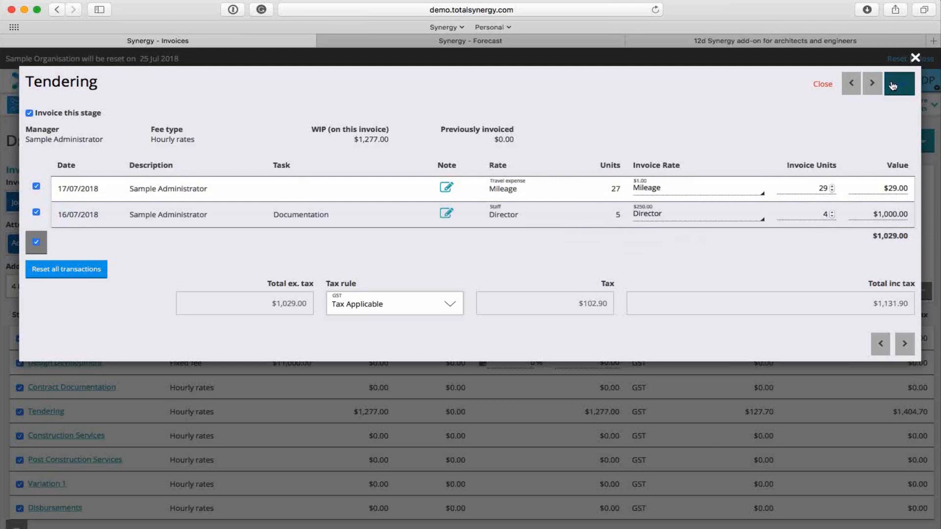
left_click(898, 84)
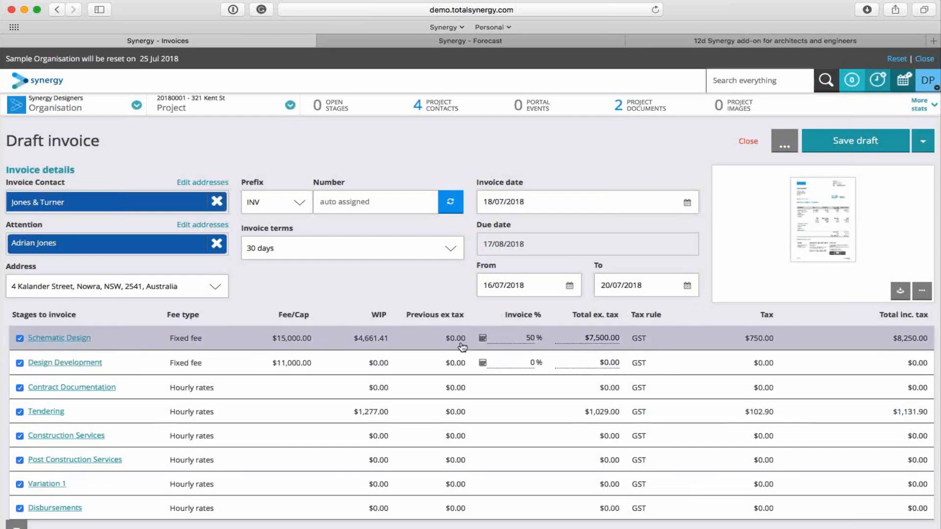
left_click(853, 140)
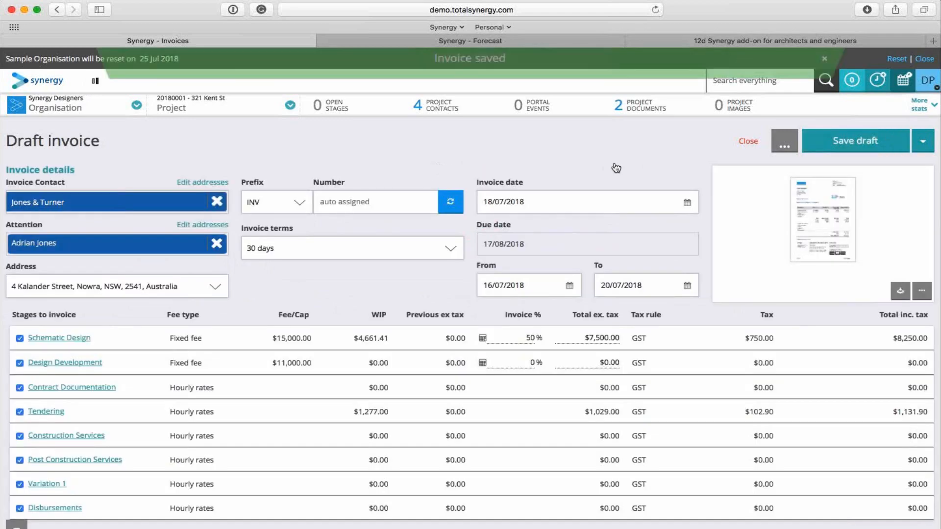
Preview the draft invoice document and check its stage lines, totals and payment details.
left_click(817, 232)
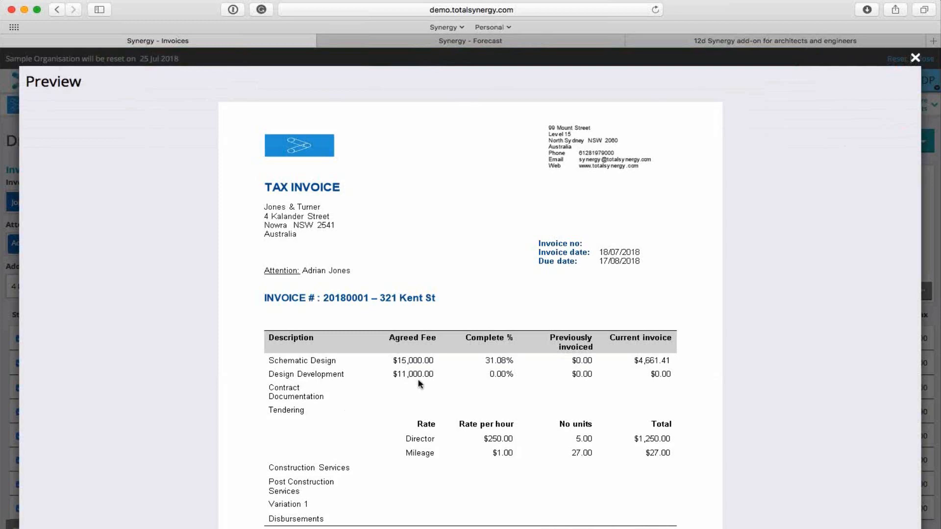
scroll(421, 383, "down", 5)
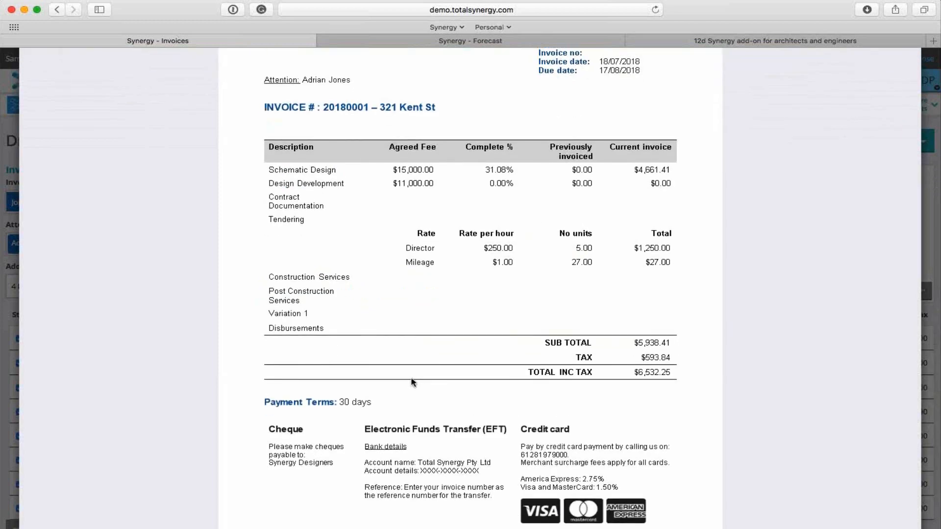
scroll(431, 385, "down", 3)
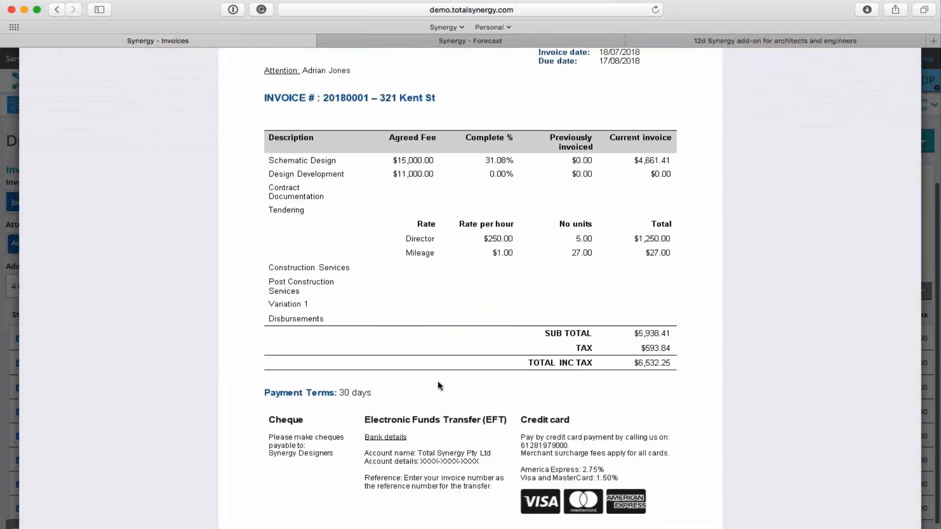
scroll(432, 373, "up", 2)
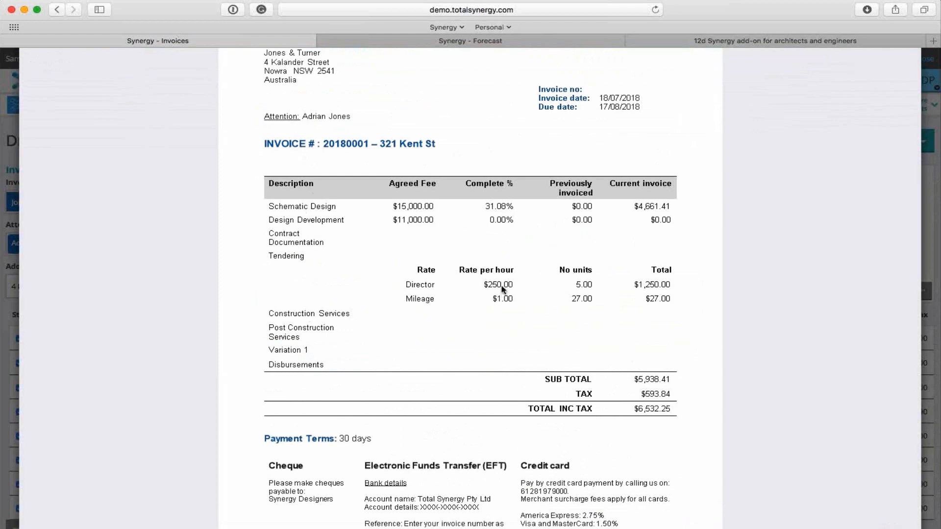
scroll(503, 289, "up", 5)
left_click(915, 58)
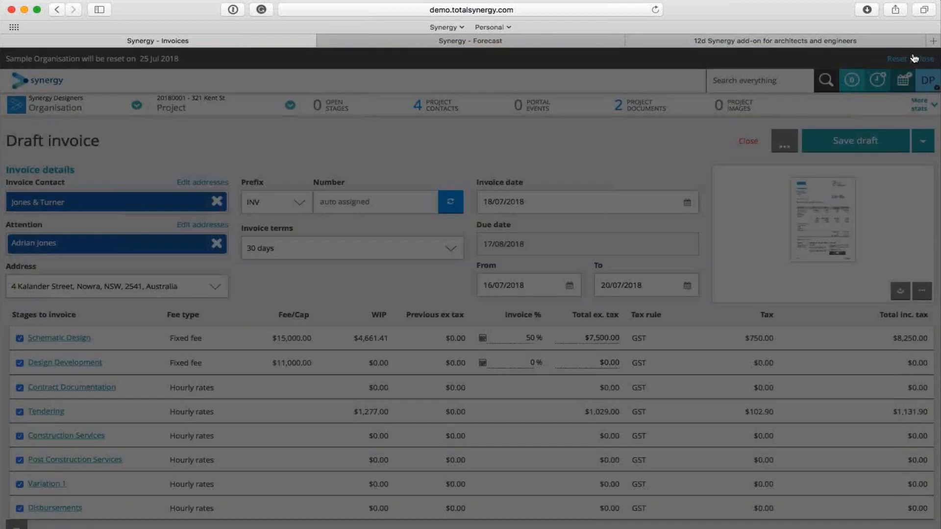
Switch the draft invoice's layout to Invoice with transactions table and finalize the invoice.
left_click(922, 291)
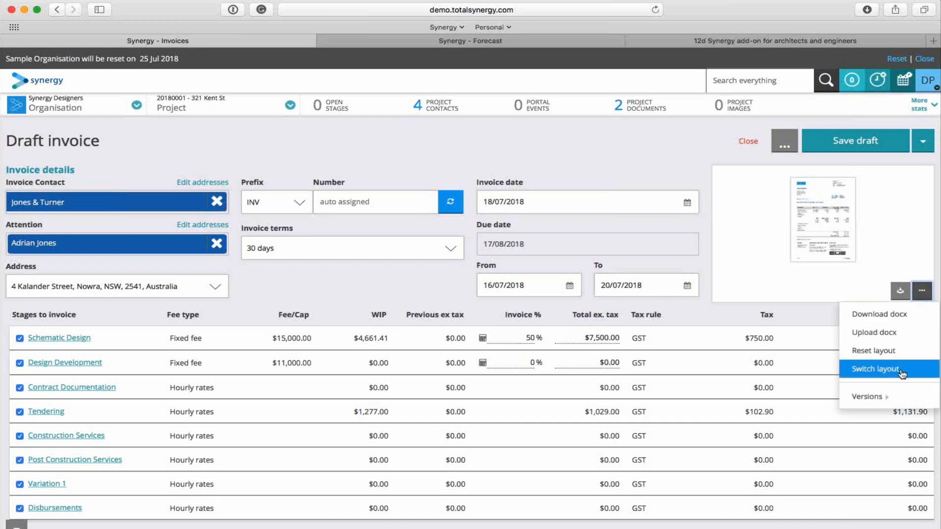
left_click(877, 371)
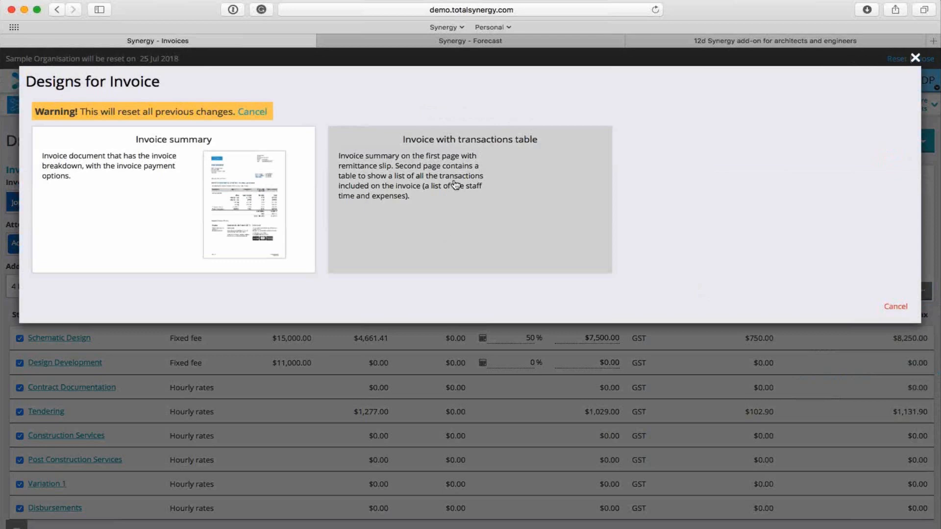
left_click(500, 159)
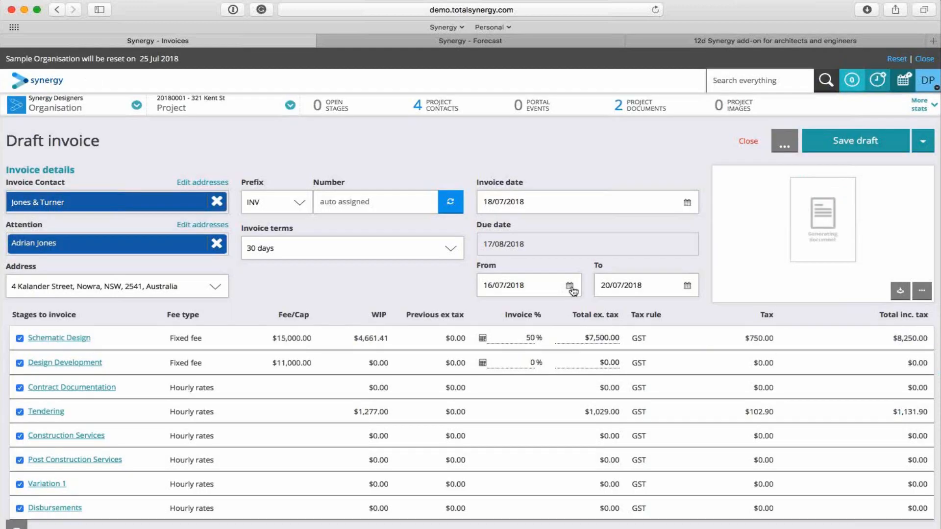
scroll(764, 257, "down", 1)
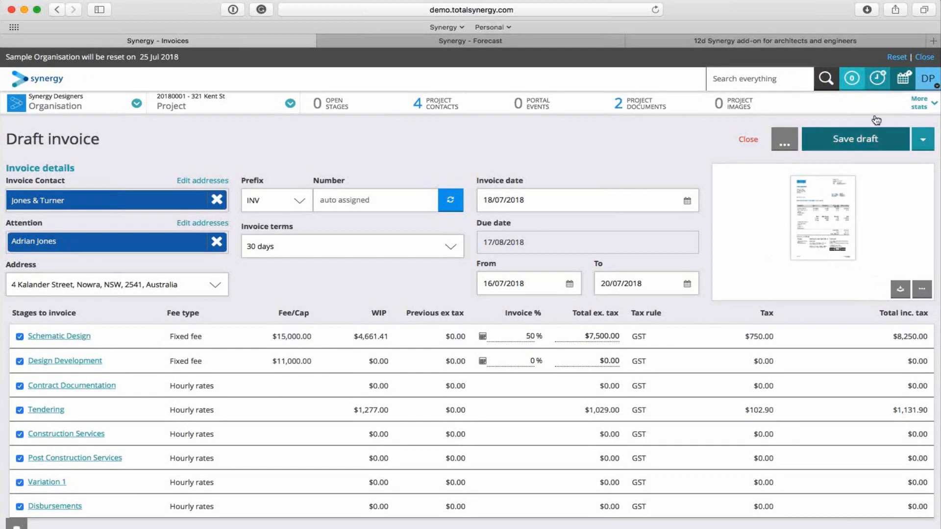
left_click(923, 139)
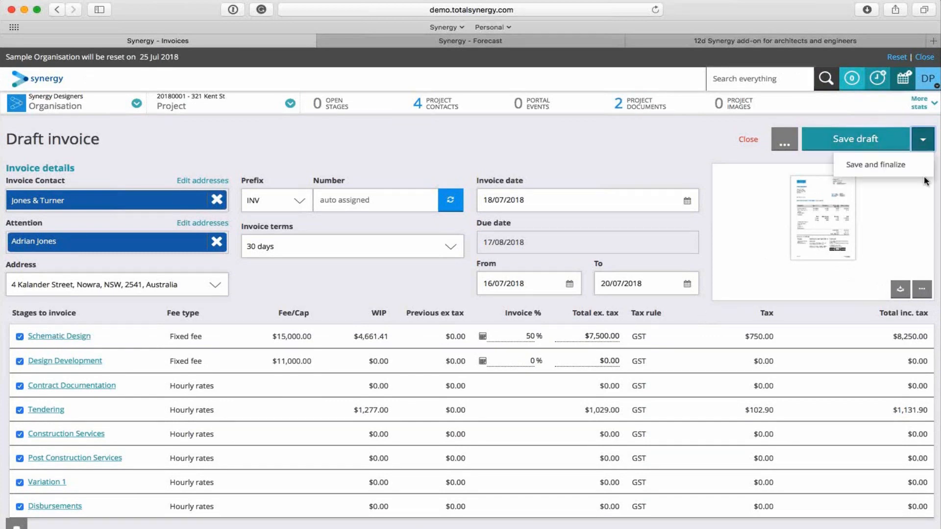
left_click(869, 167)
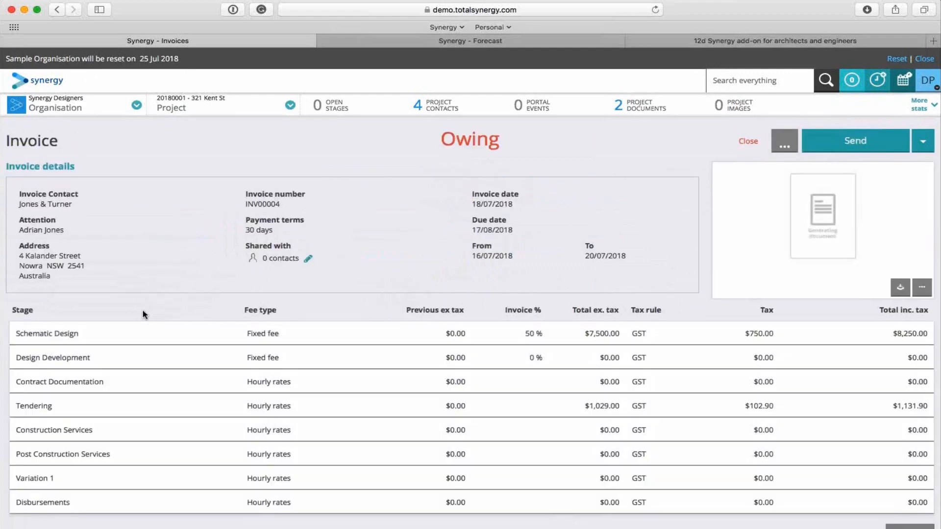
Record the invoice's $9,381.90 payment by electronic funds transfer dated 18/07/2018 with the note "Paid" and save it.
scroll(603, 293, "down", 5)
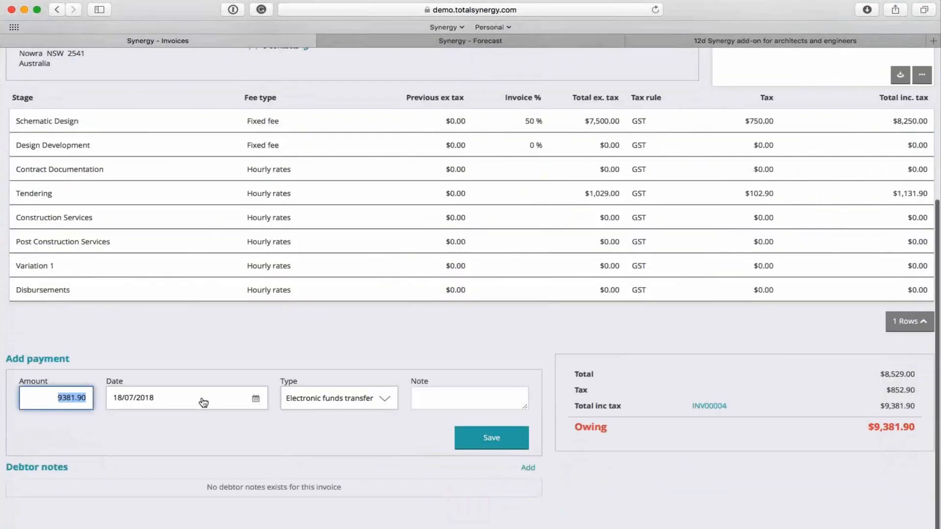
left_click(446, 403)
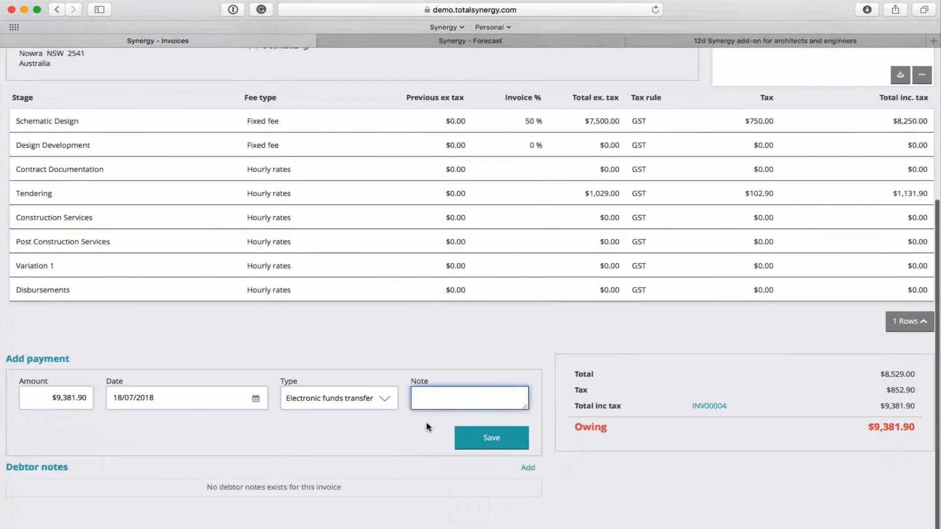
type("Paid")
left_click(479, 443)
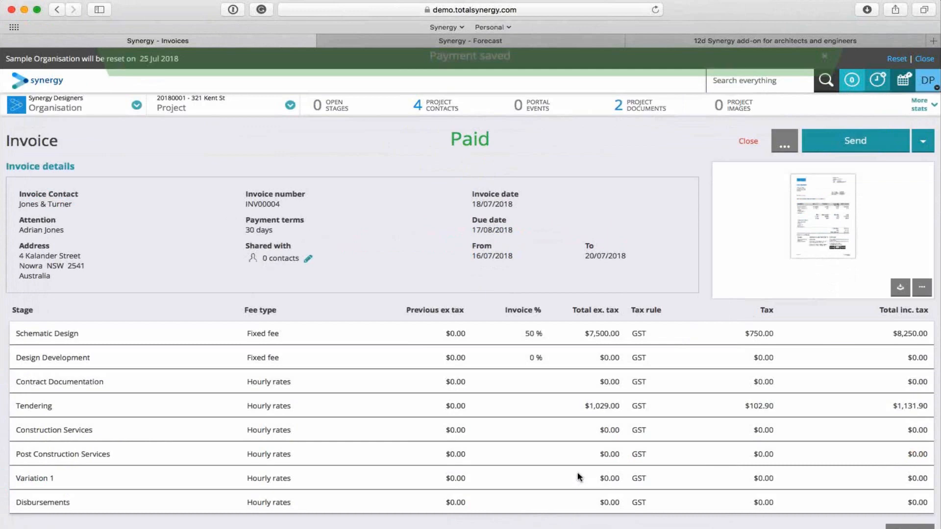
Open the organisation's reports list and look through the available contact, expense, invoice, project, stage, timesheet and transaction reports.
left_click(111, 105)
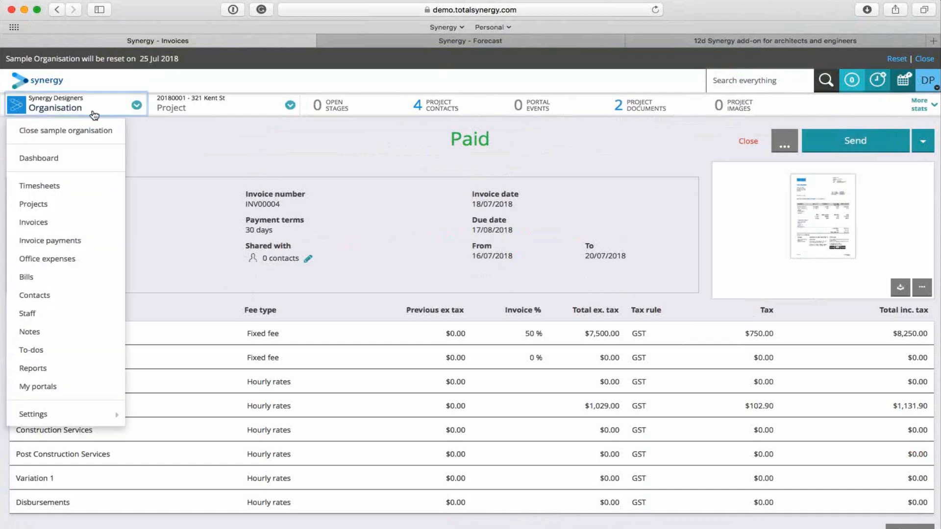
left_click(59, 370)
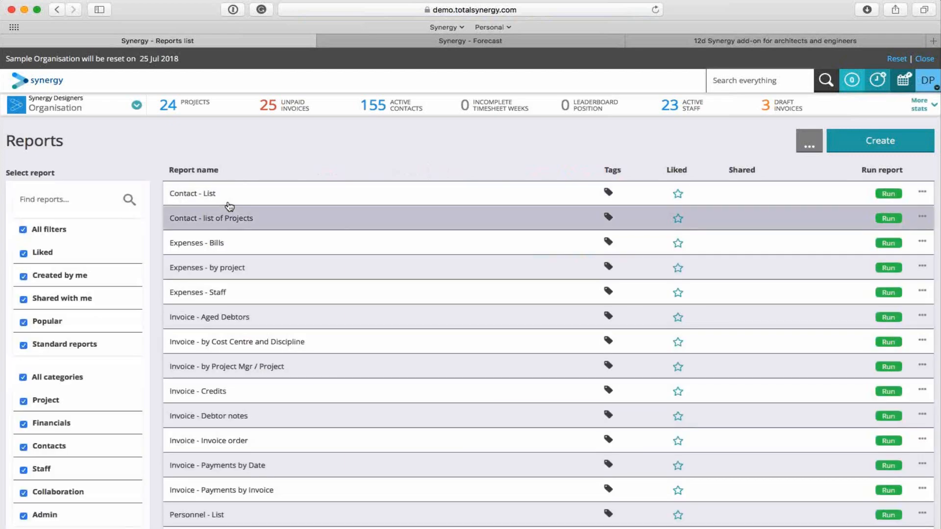
scroll(299, 353, "down", 5)
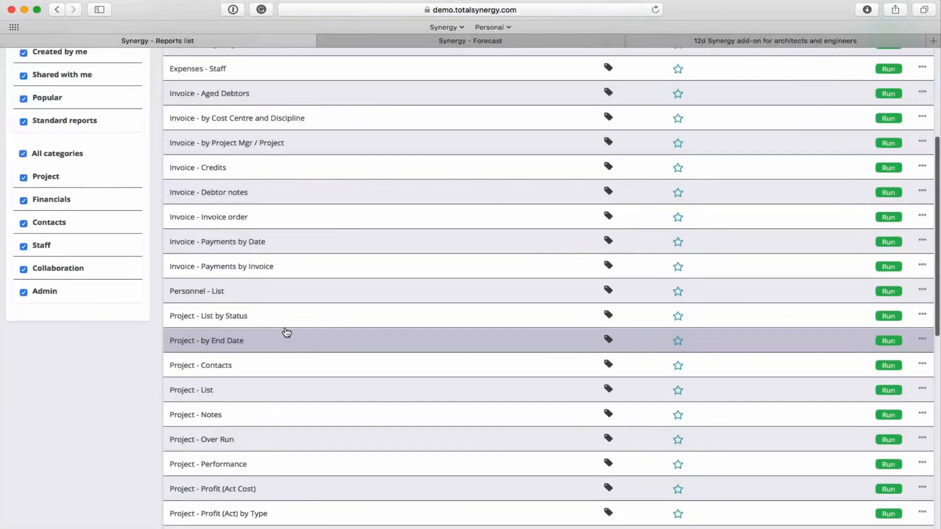
scroll(235, 179, "down", 4)
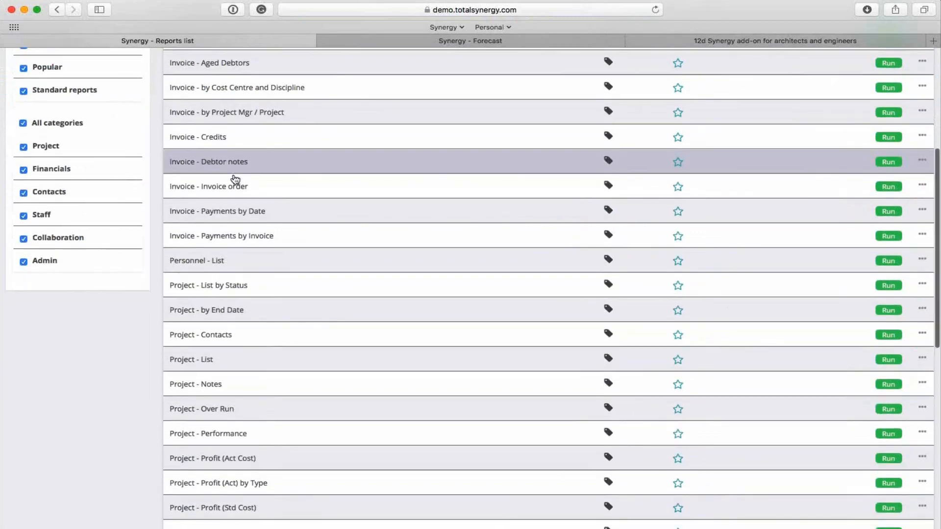
scroll(311, 258, "down", 5)
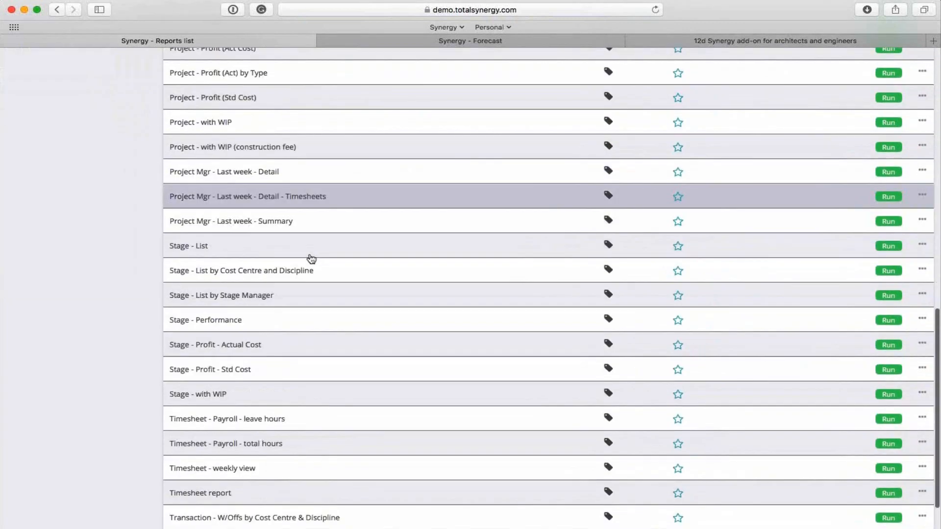
scroll(314, 262, "down", 3)
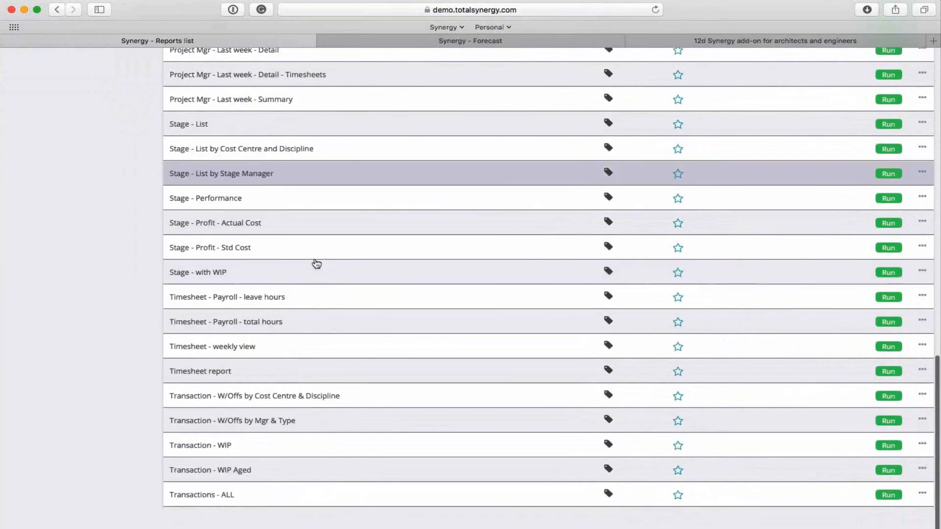
scroll(318, 265, "up", 8)
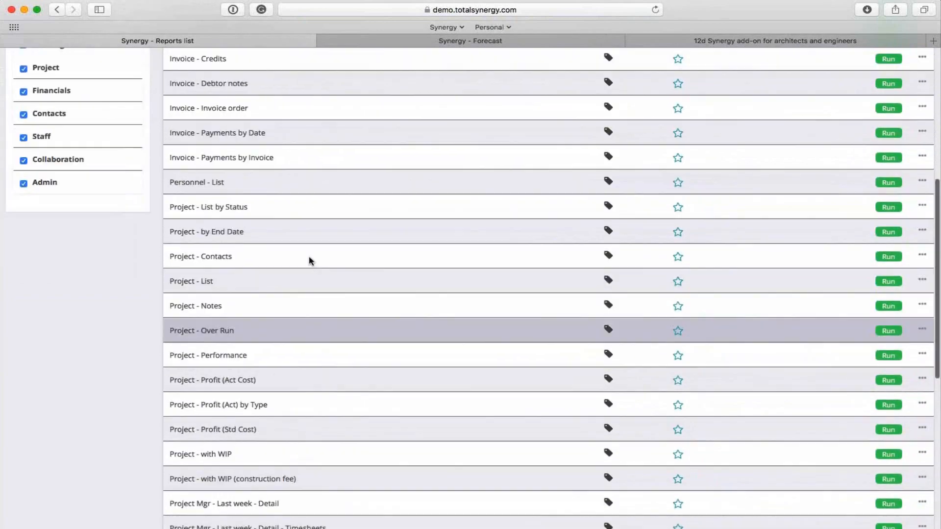
scroll(311, 262, "up", 8)
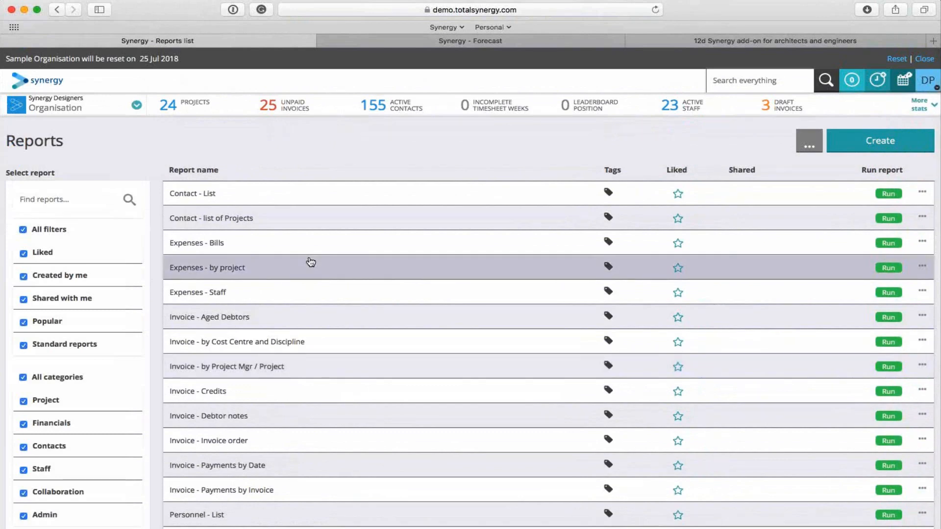
scroll(309, 287, "down", 1)
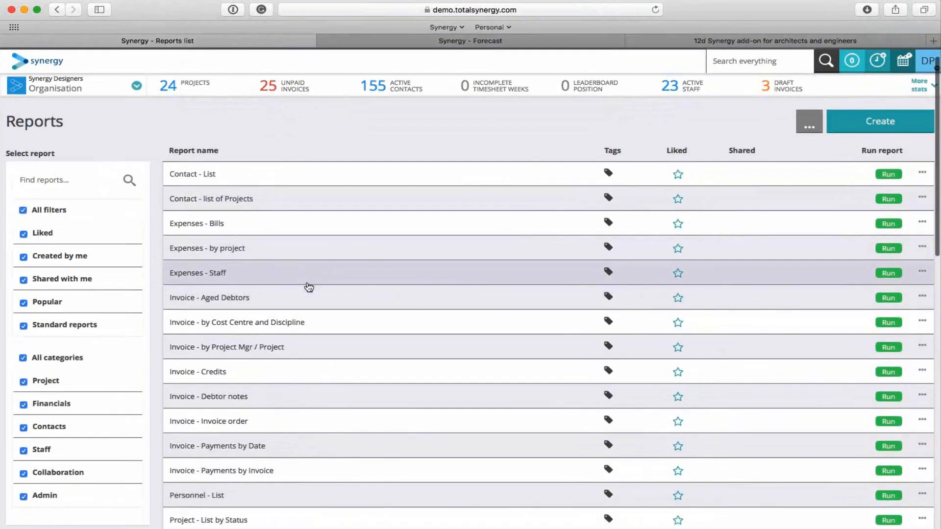
Run the Project - Performance report with the "Project i am the manager" filter removed.
scroll(308, 287, "down", 10)
left_click(880, 205)
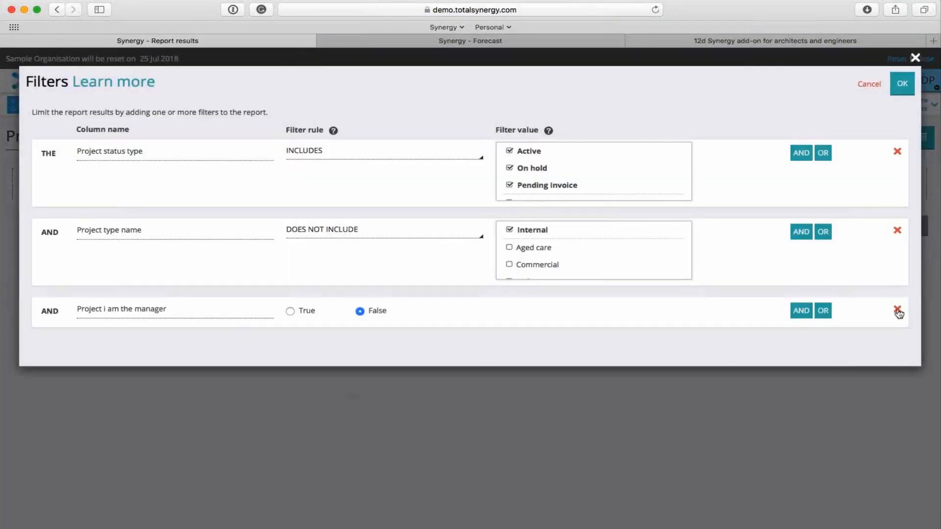
left_click(898, 309)
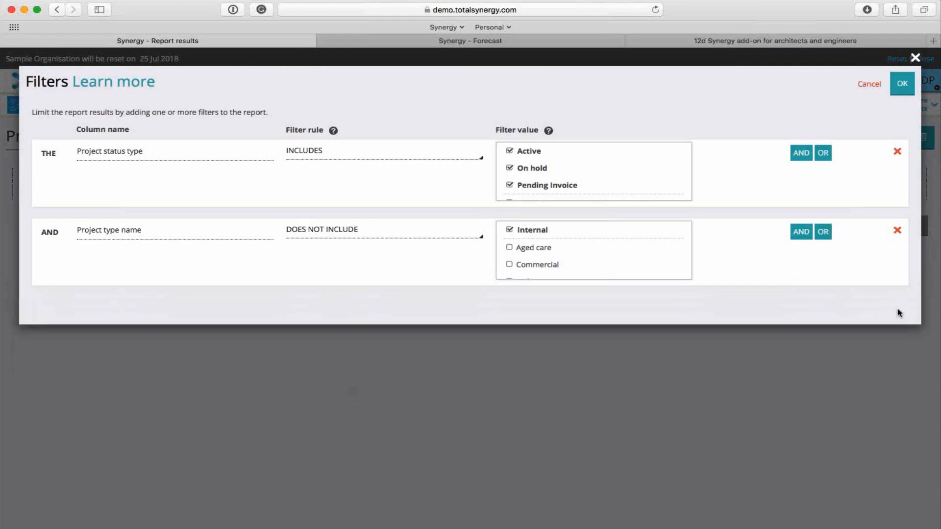
left_click(903, 84)
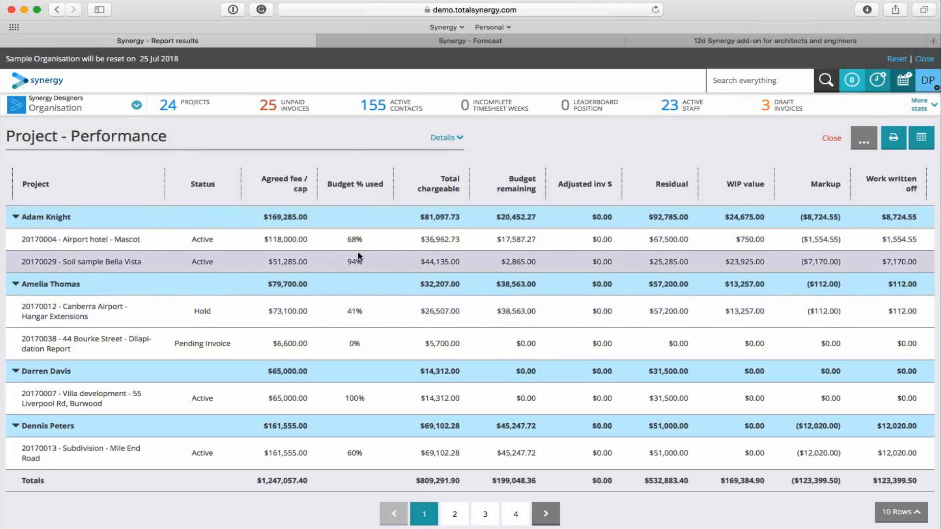
Customise a copy of the report, deleting the Budget % used and Budget remaining columns and moving WIP value before Agreed fee / cap.
left_click(863, 139)
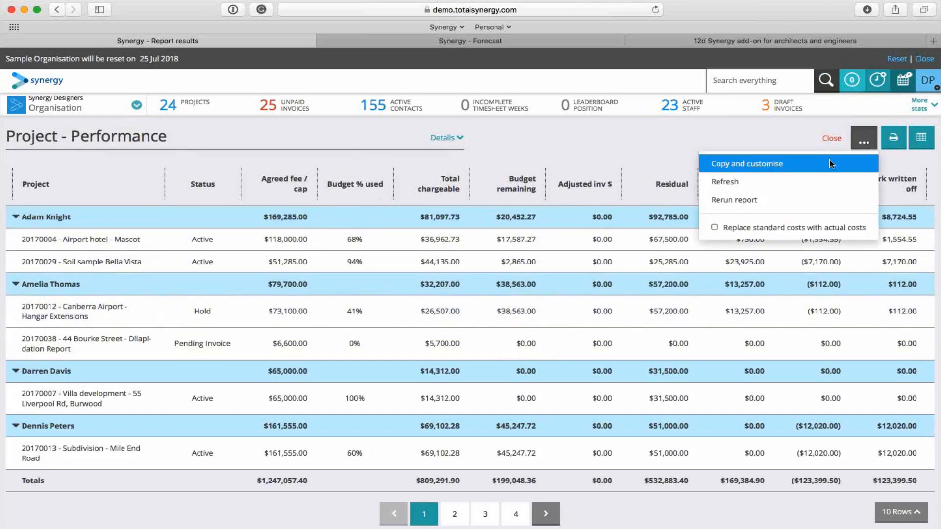
left_click(739, 164)
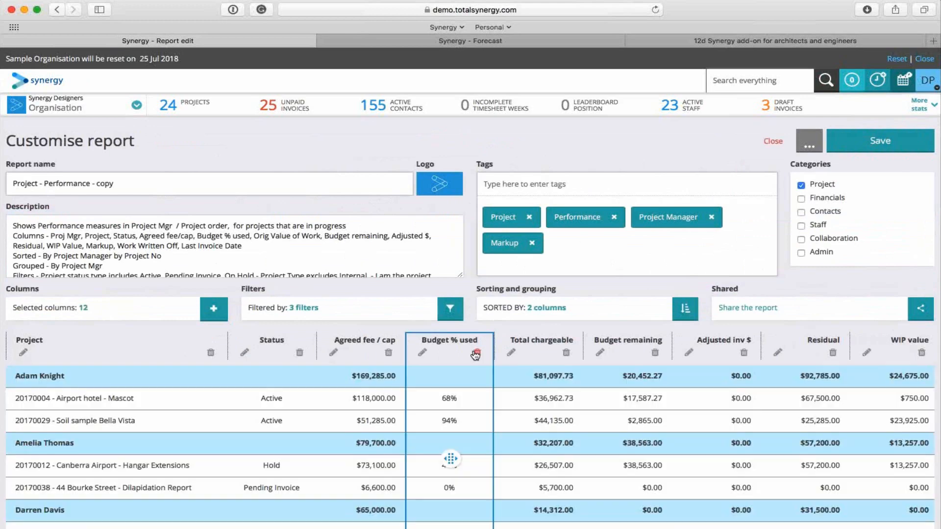
left_click(478, 355)
left_click(567, 354)
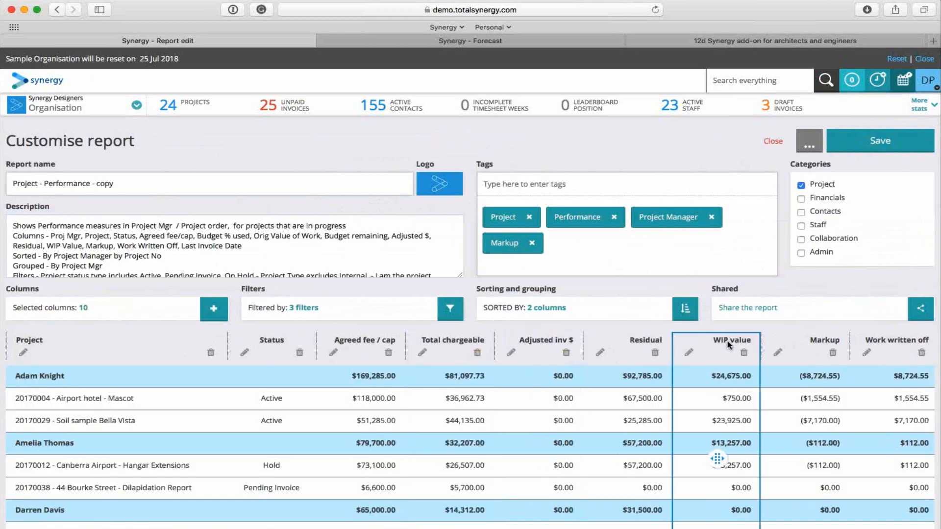
left_click_drag(728, 345, 345, 348)
Check the copied report's filters without changing them and save the customised report to the reports list.
left_click(345, 315)
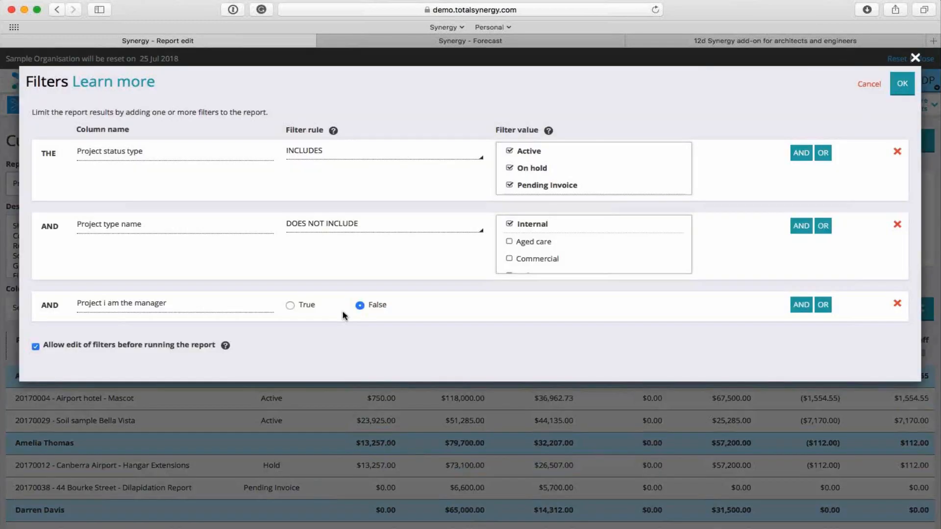
left_click(914, 59)
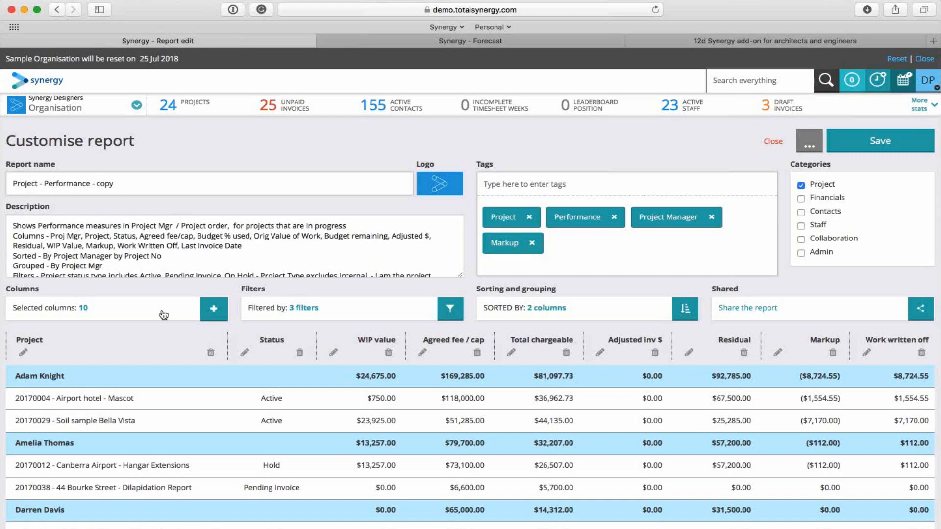
left_click(172, 183)
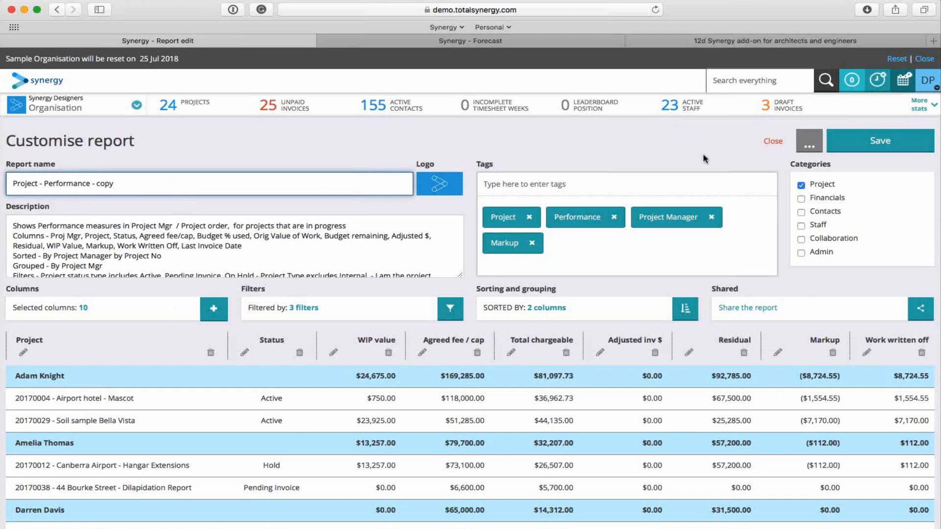
left_click(878, 142)
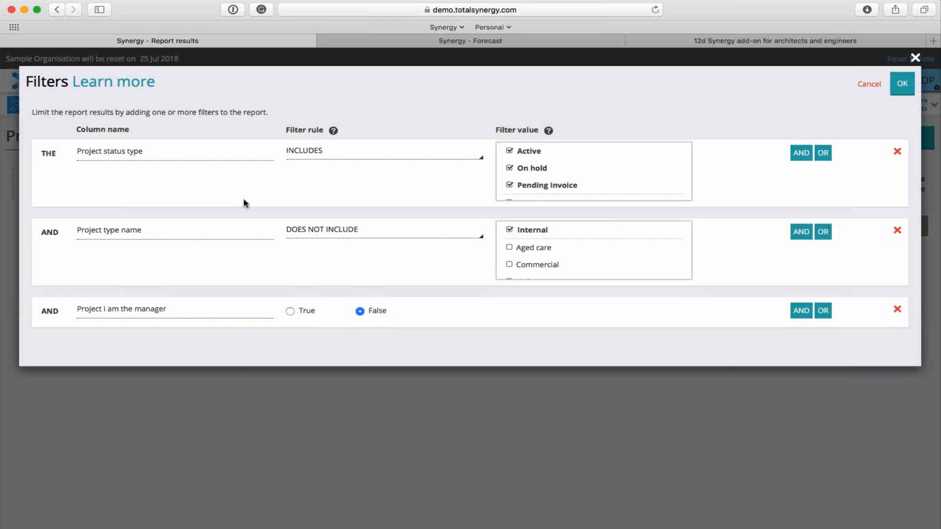
left_click(916, 59)
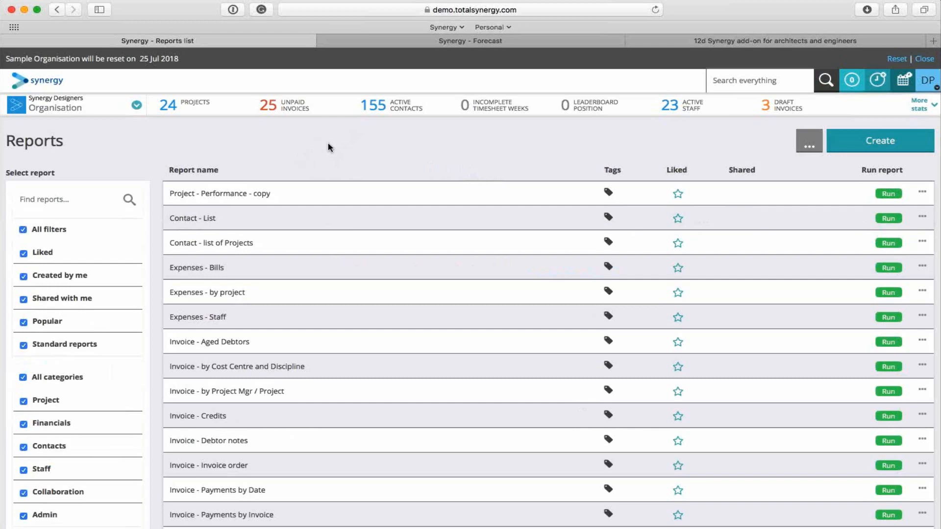
Switch to the organisation's Forecast page and examine the project timelines and their staff role allocations.
left_click(412, 41)
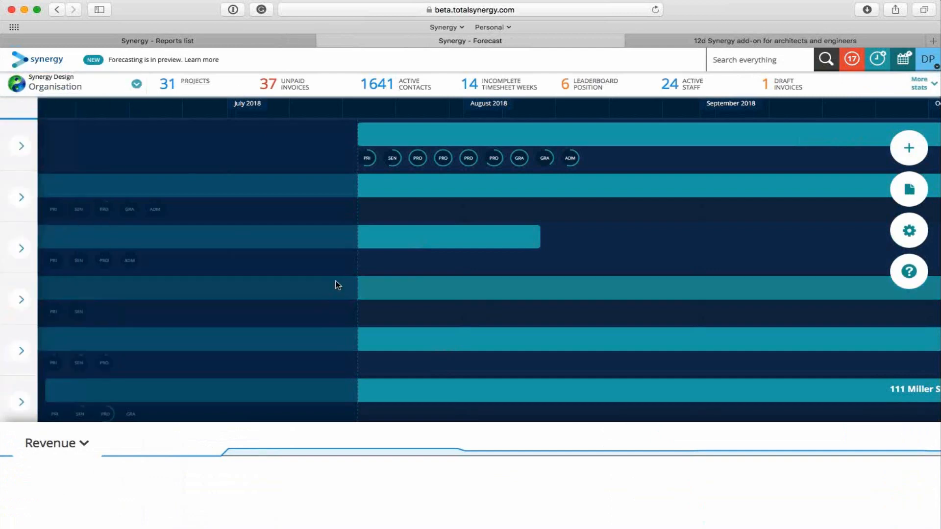
mouse_move(118, 88)
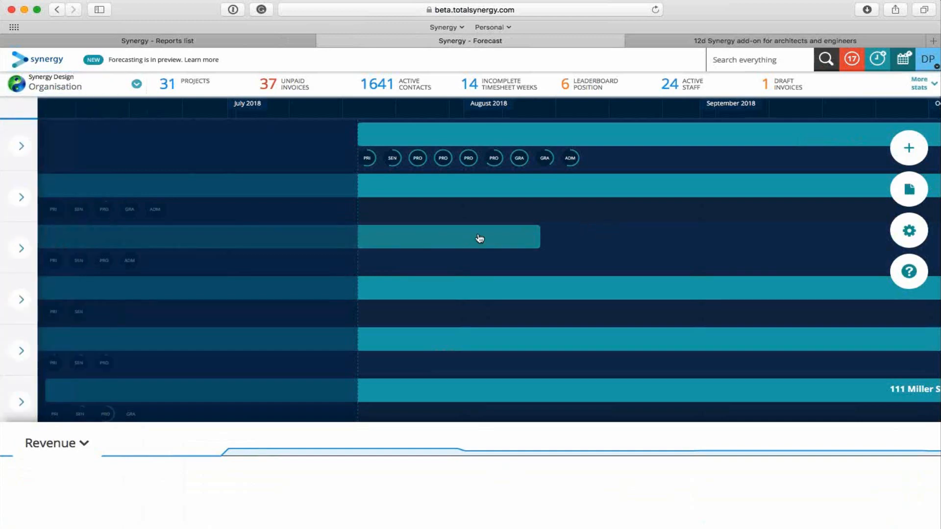
scroll(480, 239, "up", 2)
scroll(480, 237, "down", 5)
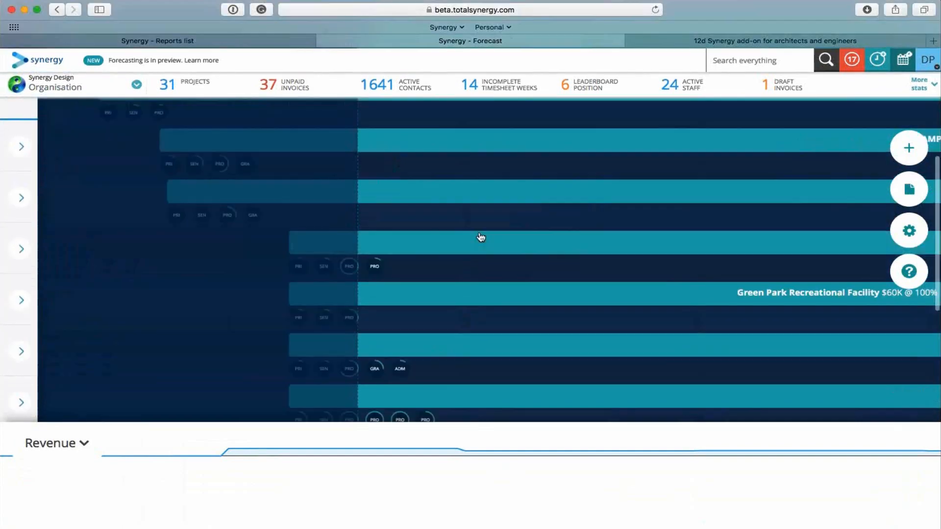
scroll(492, 209, "right", 5)
scroll(491, 208, "left", 5)
scroll(492, 208, "up", 5)
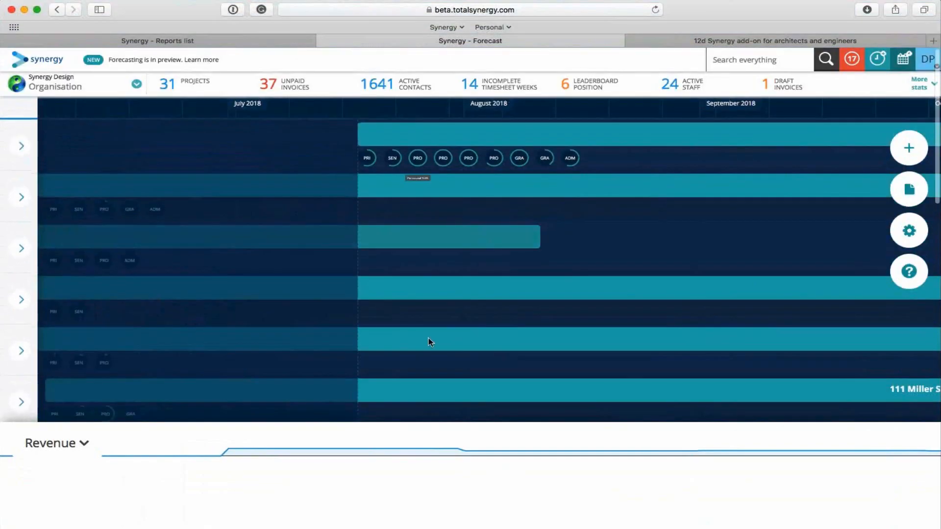
scroll(491, 338, "down", 2)
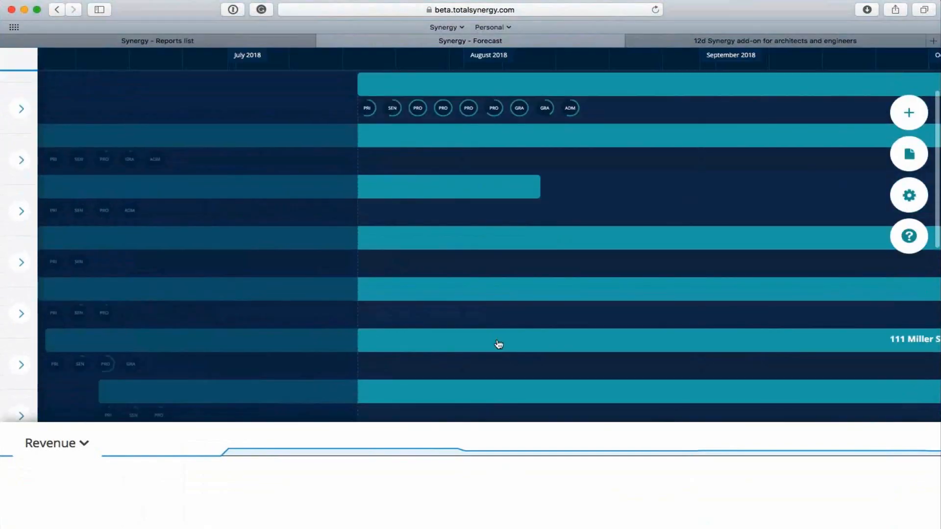
scroll(498, 344, "up", 2)
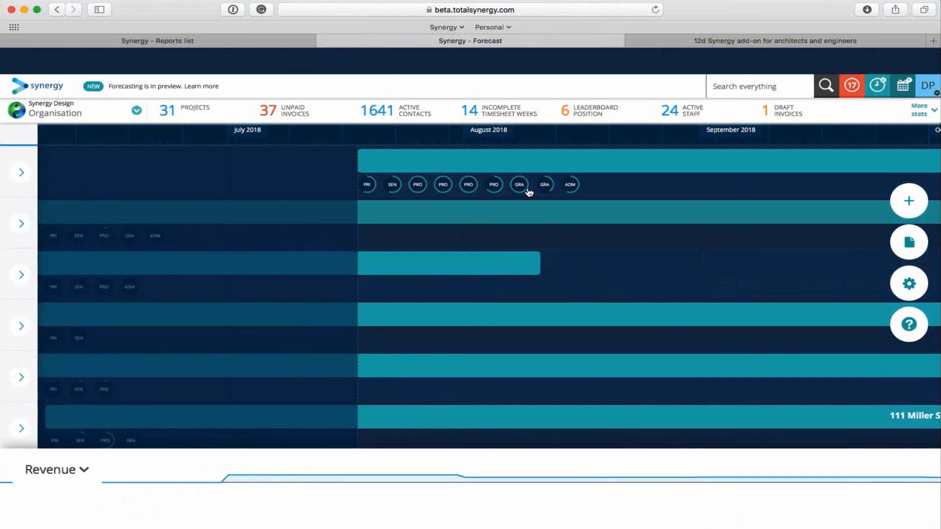
scroll(528, 191, "down", 1)
scroll(528, 191, "right", 2)
scroll(527, 191, "right", 15)
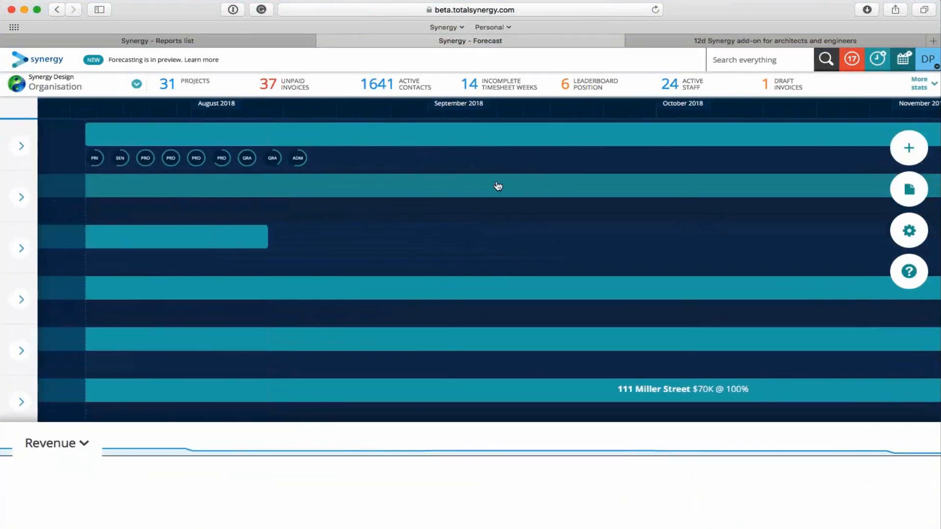
scroll(542, 182, "right", 8)
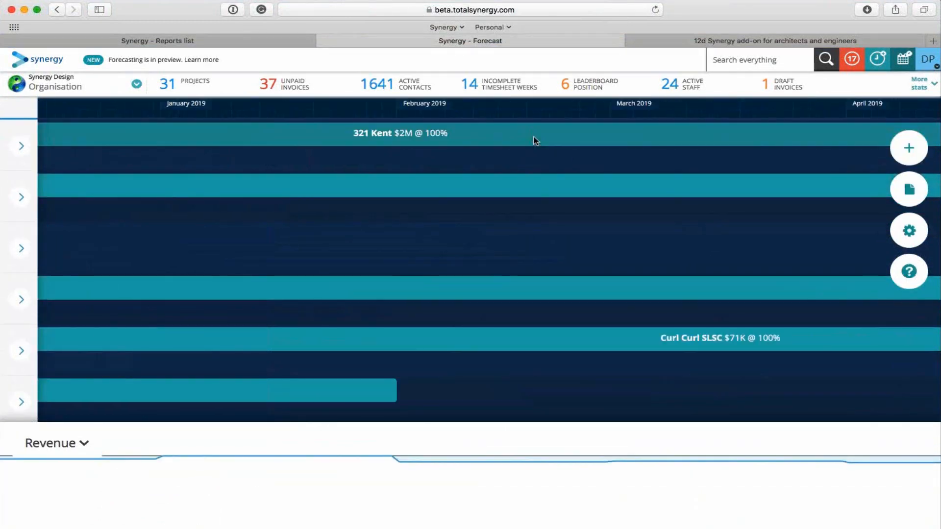
left_click(534, 141)
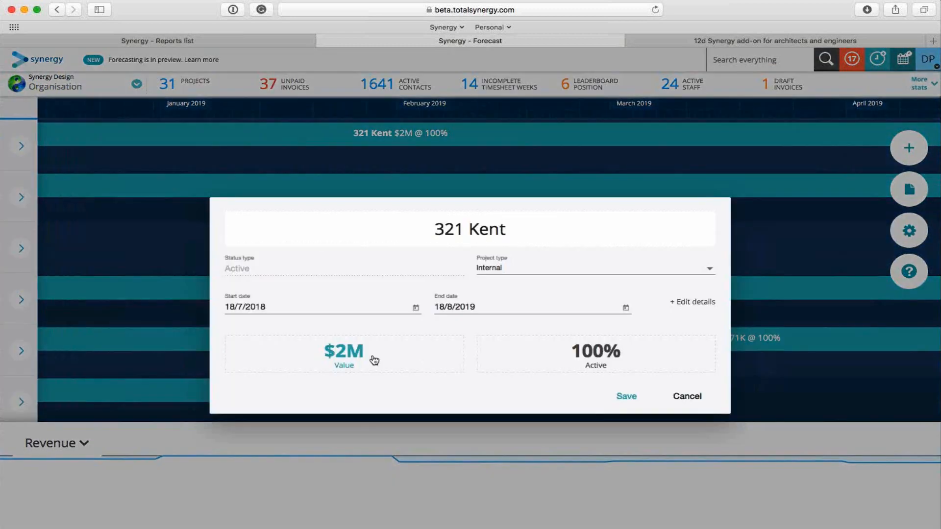
left_click(374, 360)
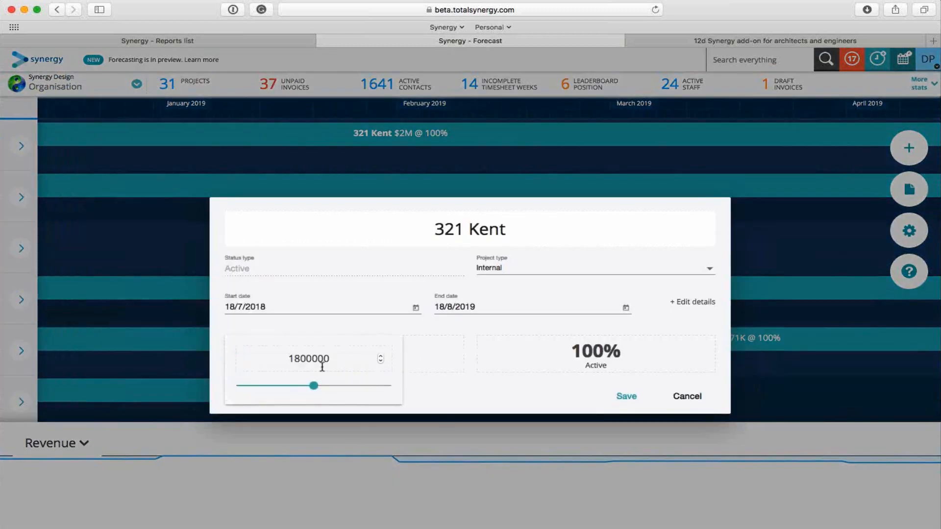
left_click(294, 360)
left_click_drag(294, 359, 350, 360)
type("2000000")
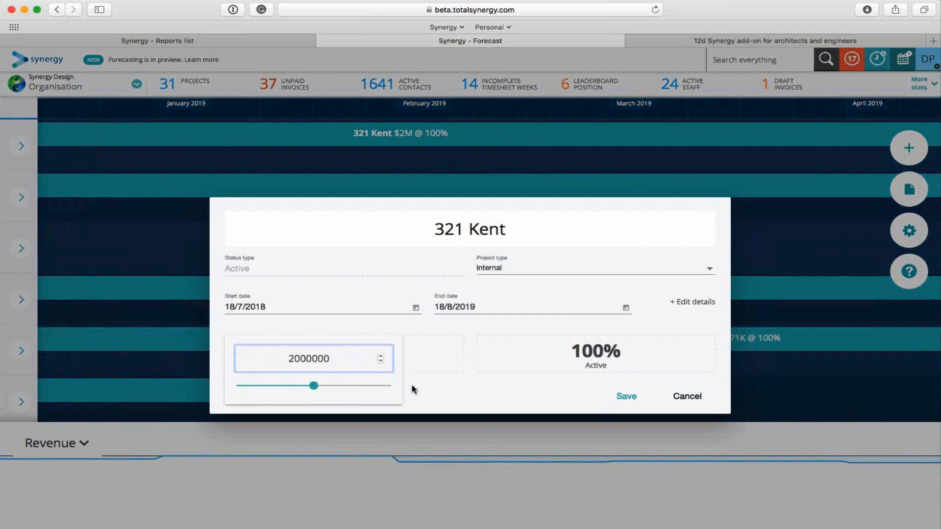
left_click(444, 404)
left_click(630, 398)
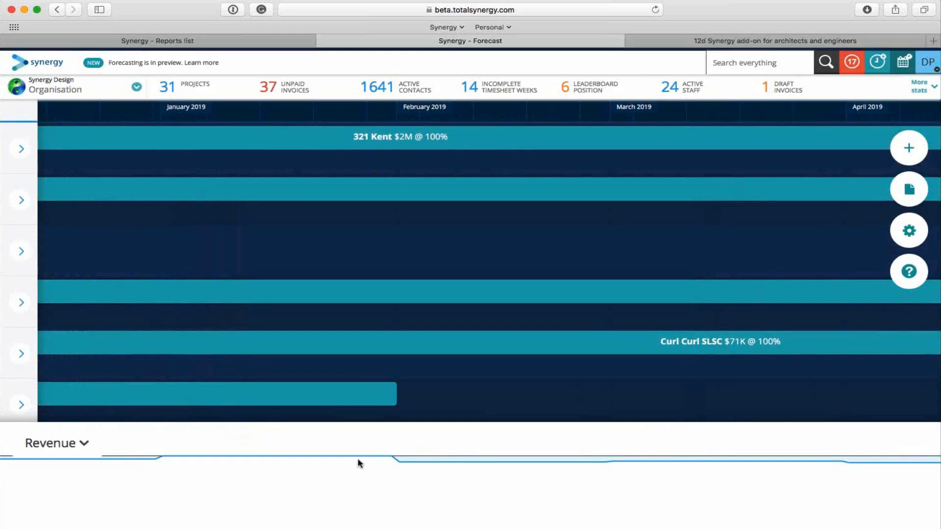
Check the revenue forecast around February 2019 against target and switch the forecast graph to the Professional role.
mouse_move(392, 458)
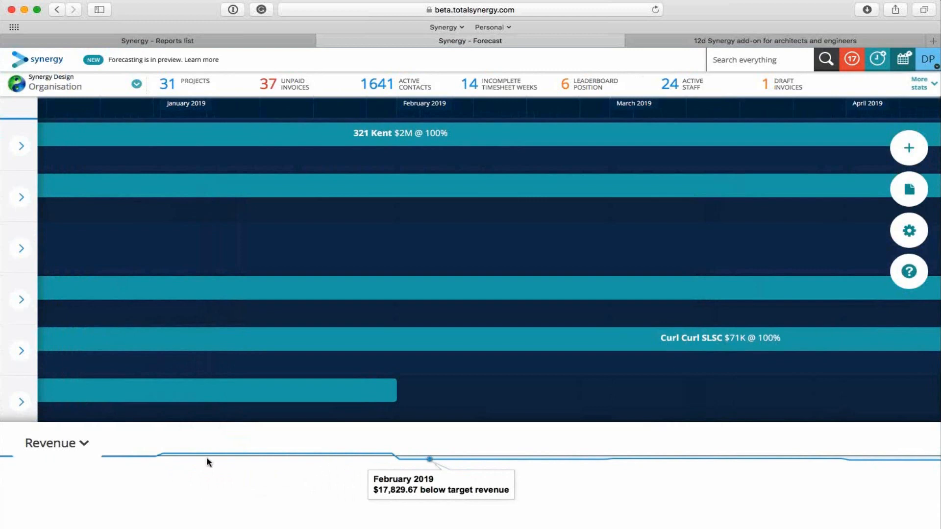
left_click(82, 449)
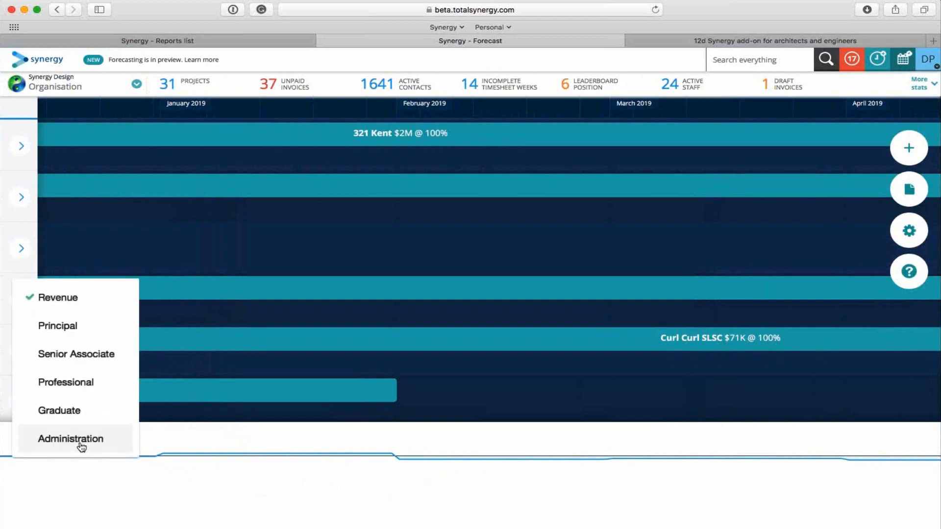
left_click(73, 385)
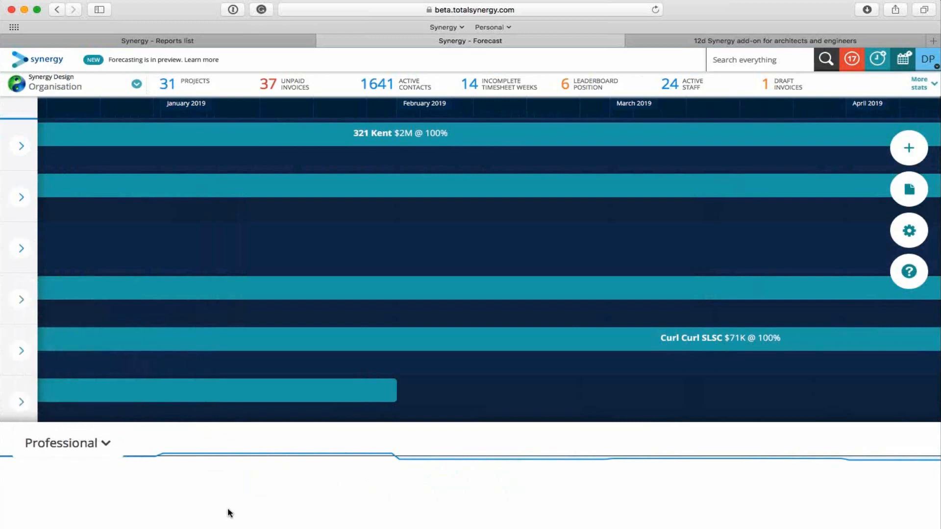
mouse_move(319, 451)
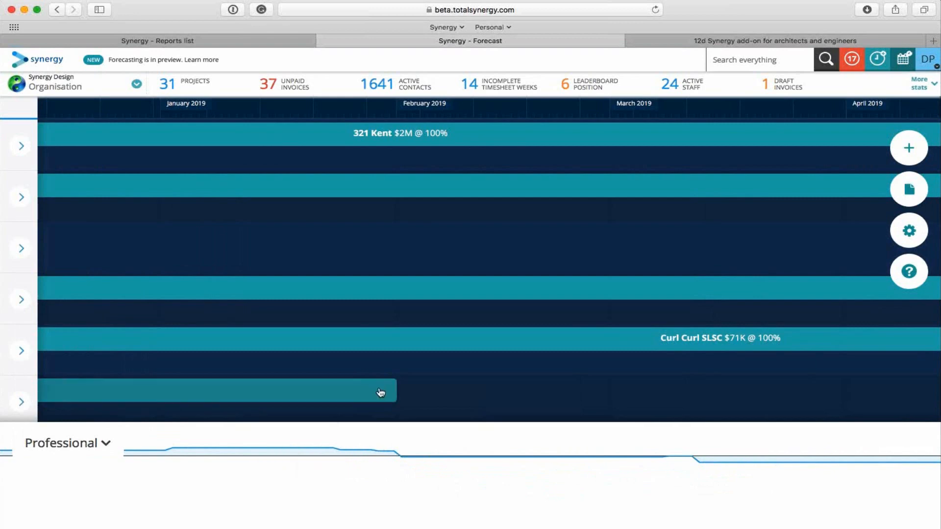
left_click(398, 391)
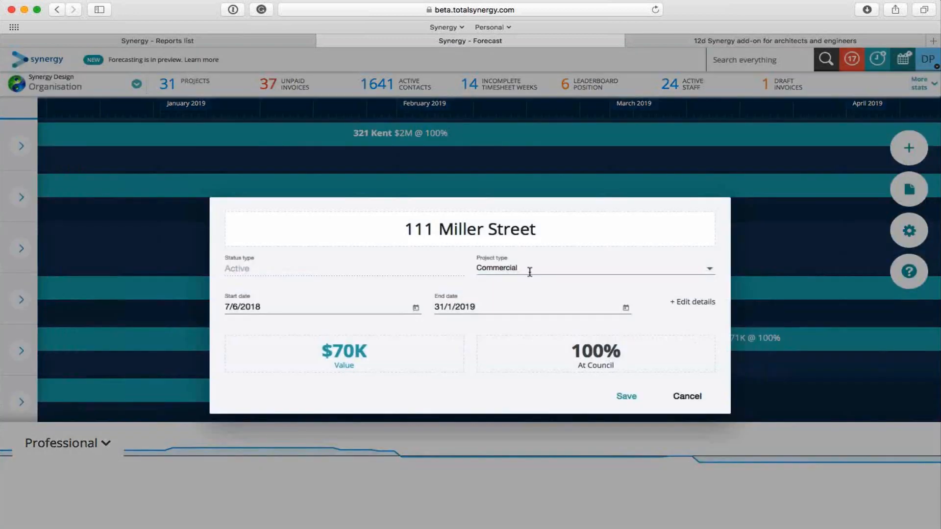
left_click(683, 395)
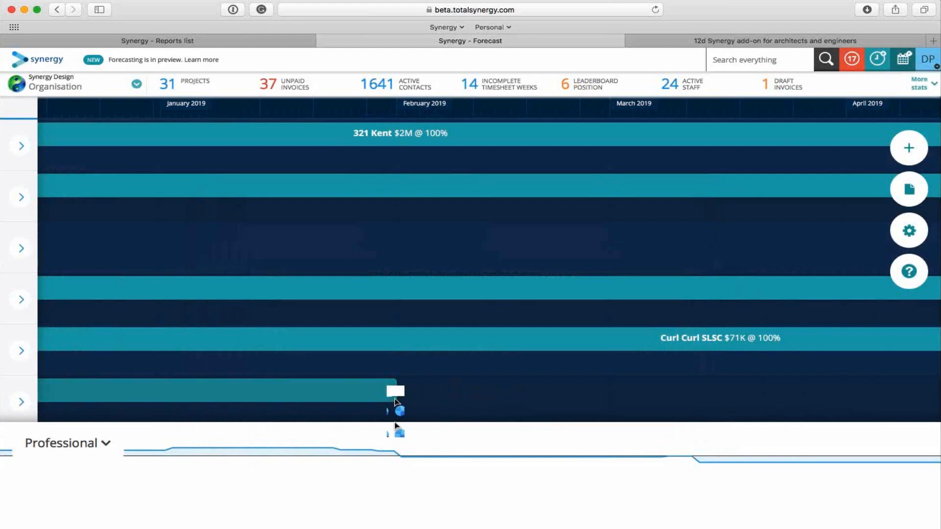
left_click_drag(395, 387, 629, 389)
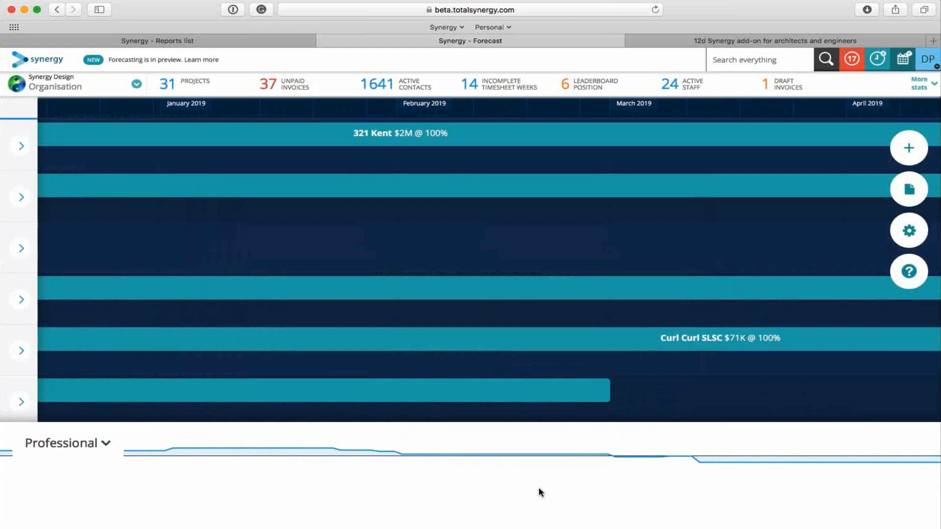
Switch to the open 12d Synergy add-on web page and read its introduction down to the key benefits of connecting to Synergy.
left_click(756, 40)
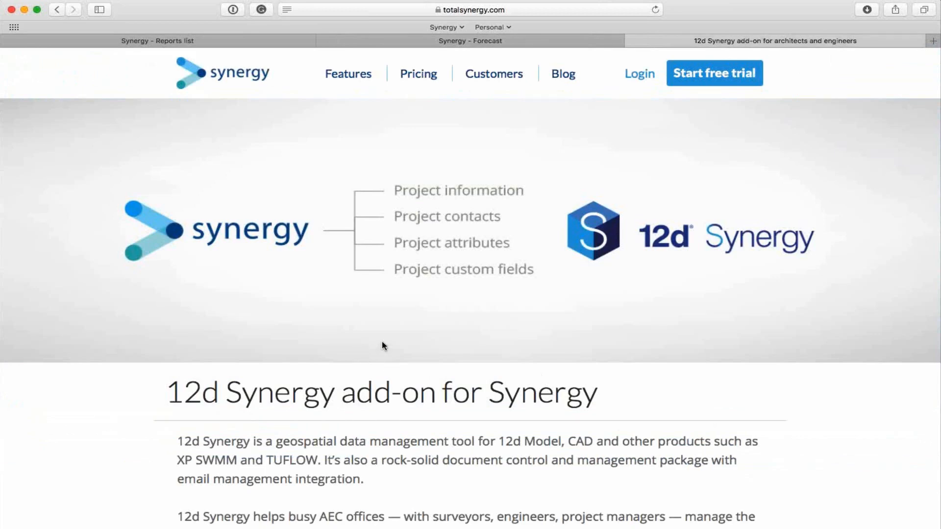
scroll(384, 346, "down", 1)
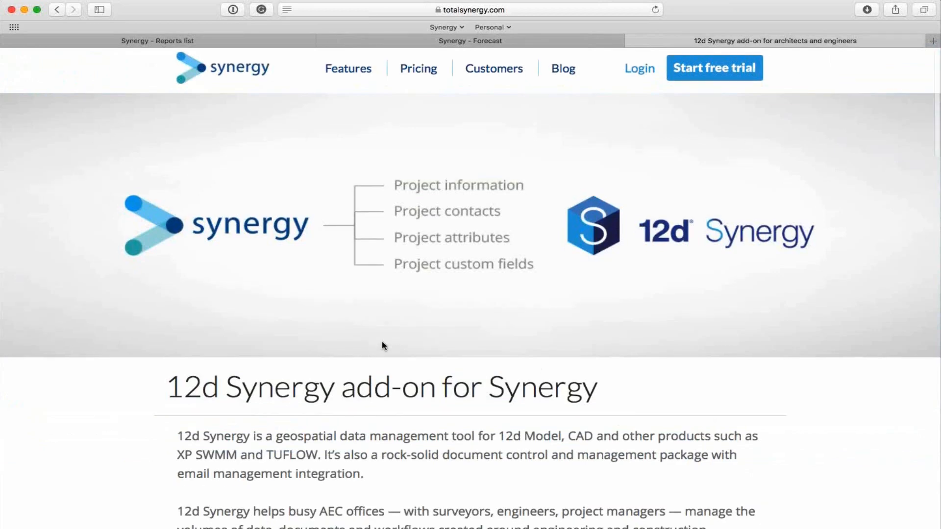
scroll(384, 346, "down", 5)
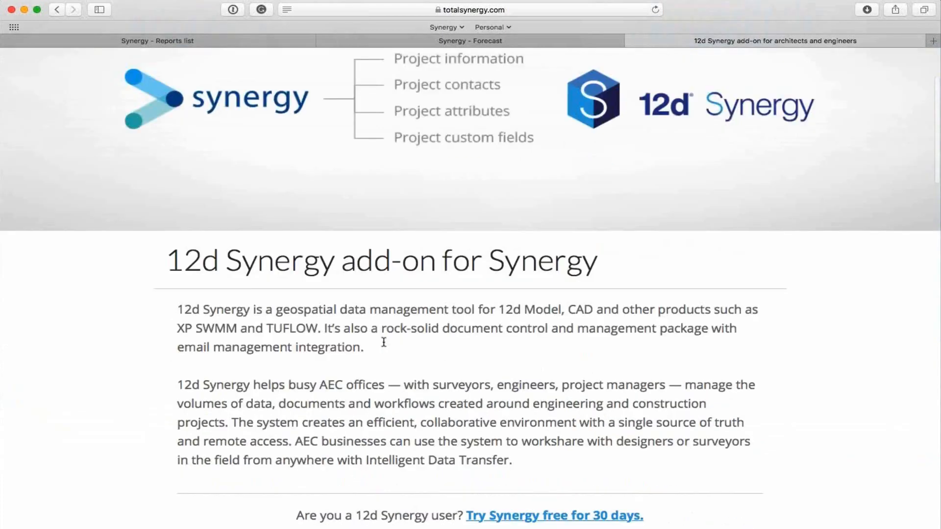
scroll(384, 342, "down", 5)
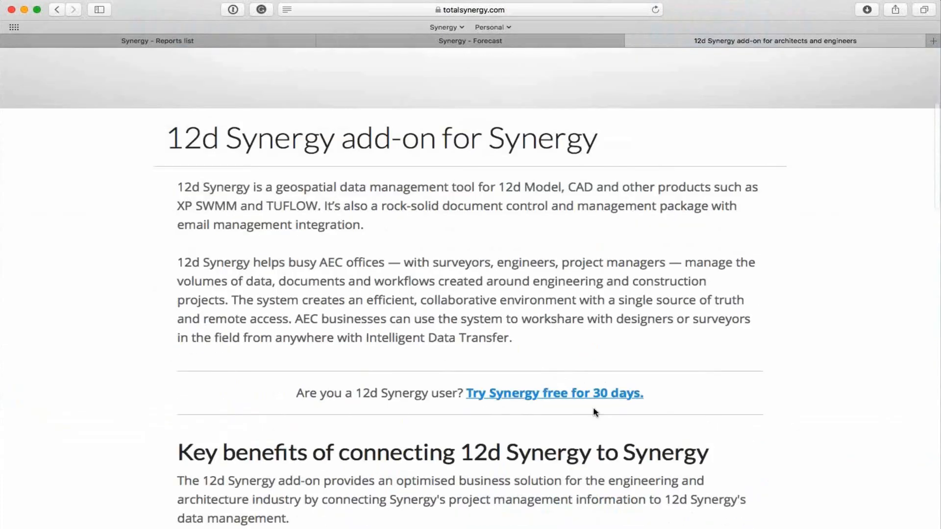